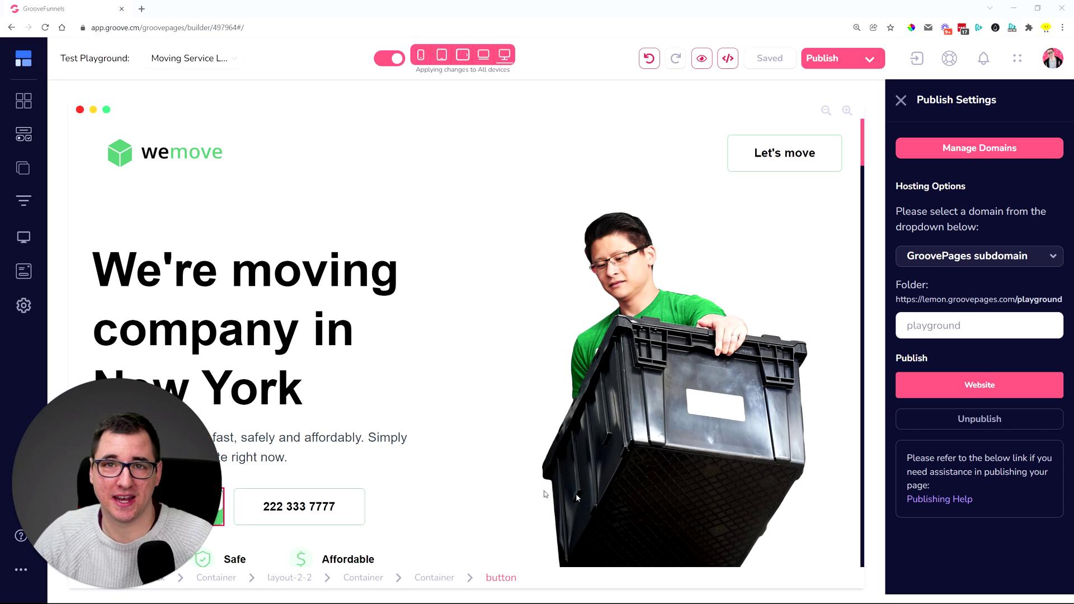
Close the Publish Settings panel so the wemove landing page fills the editor
{"action": "left_click", "coordinate": [117, 459]}
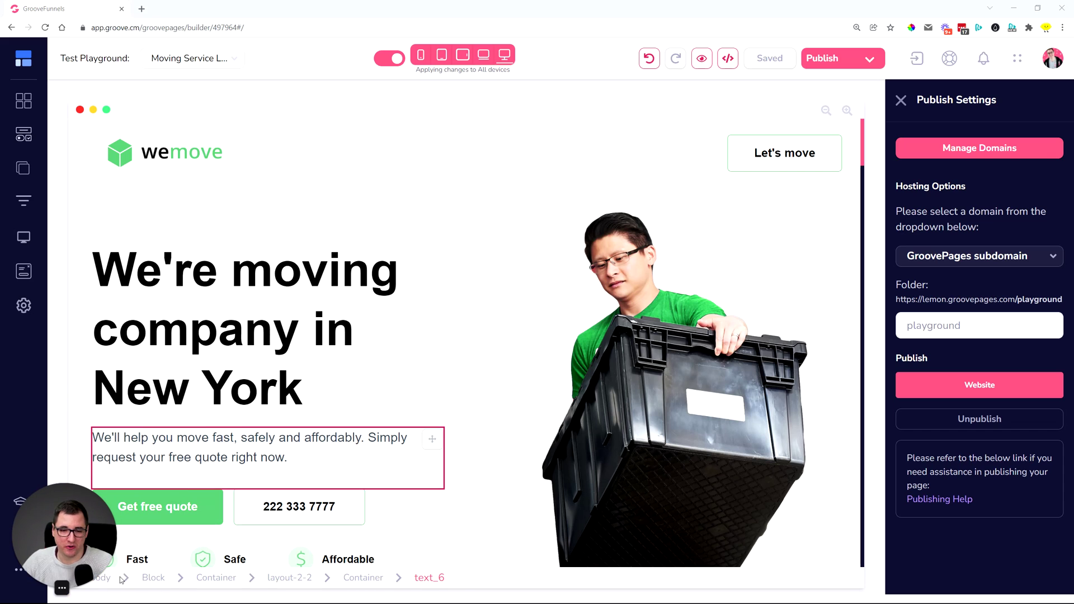
{"action": "left_click", "coordinate": [900, 101]}
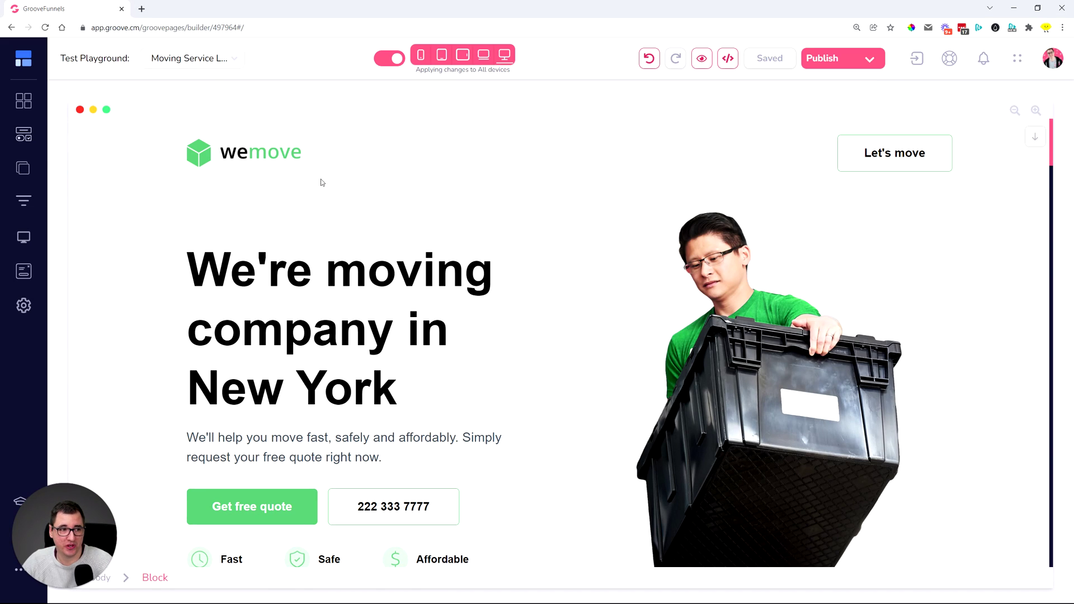
Add a new popup from the 15% off signup newsletter template
{"action": "left_click", "coordinate": [24, 271]}
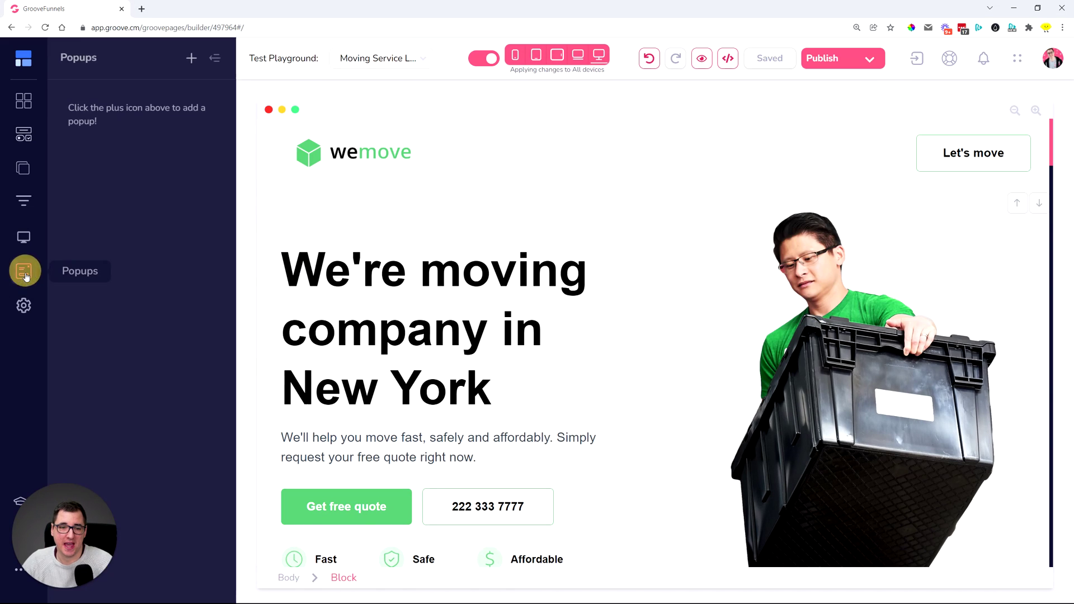
{"action": "left_click", "coordinate": [192, 58]}
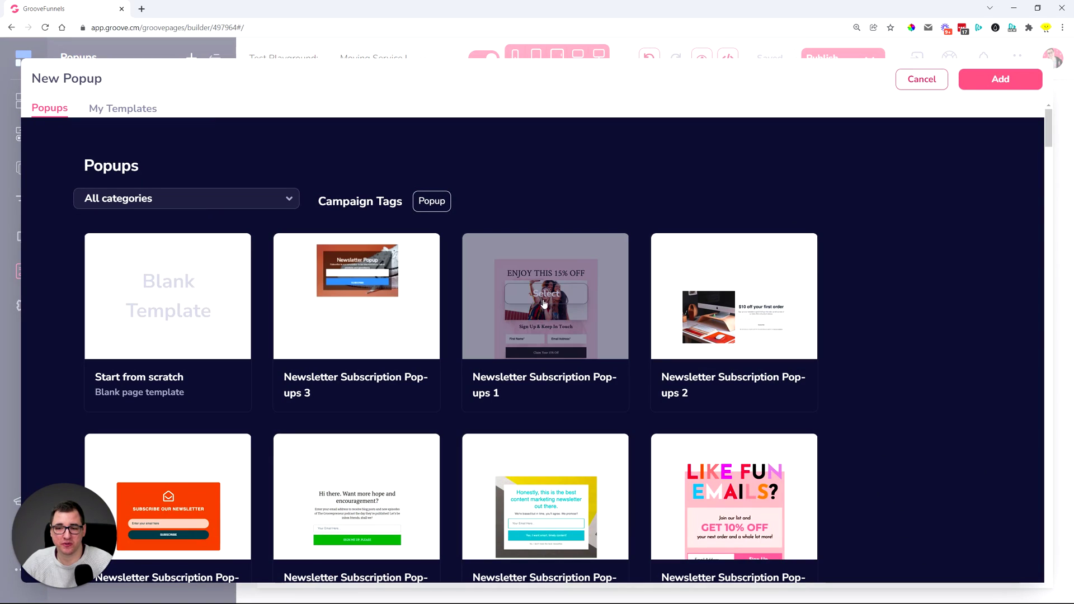
{"action": "left_click", "coordinate": [544, 302]}
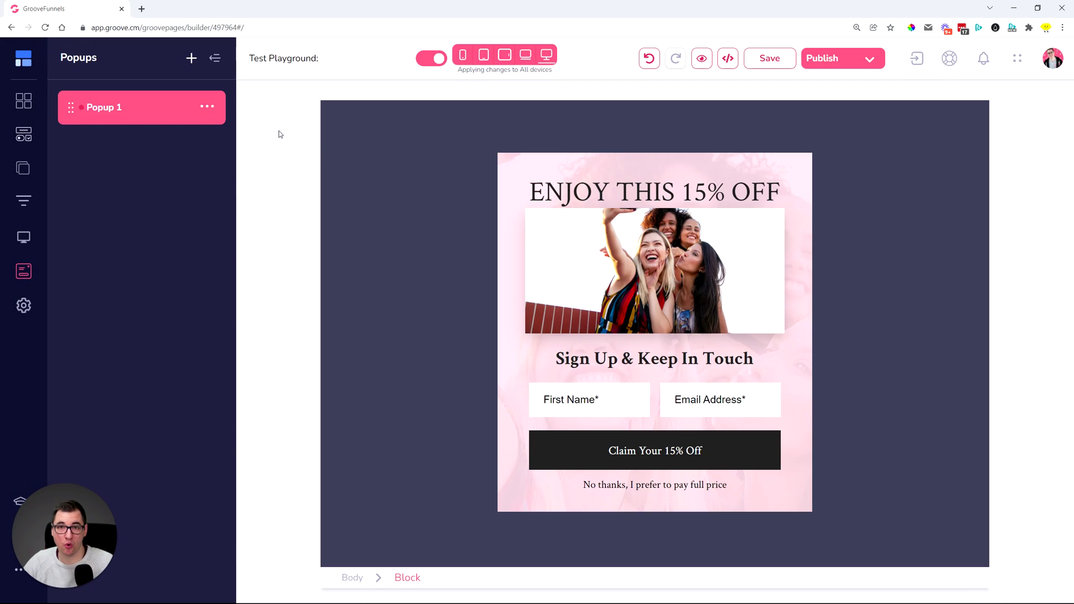
In Popup 1's settings, set Appearing animation to bounce and Leaving to bounceOut
{"action": "left_click", "coordinate": [207, 108]}
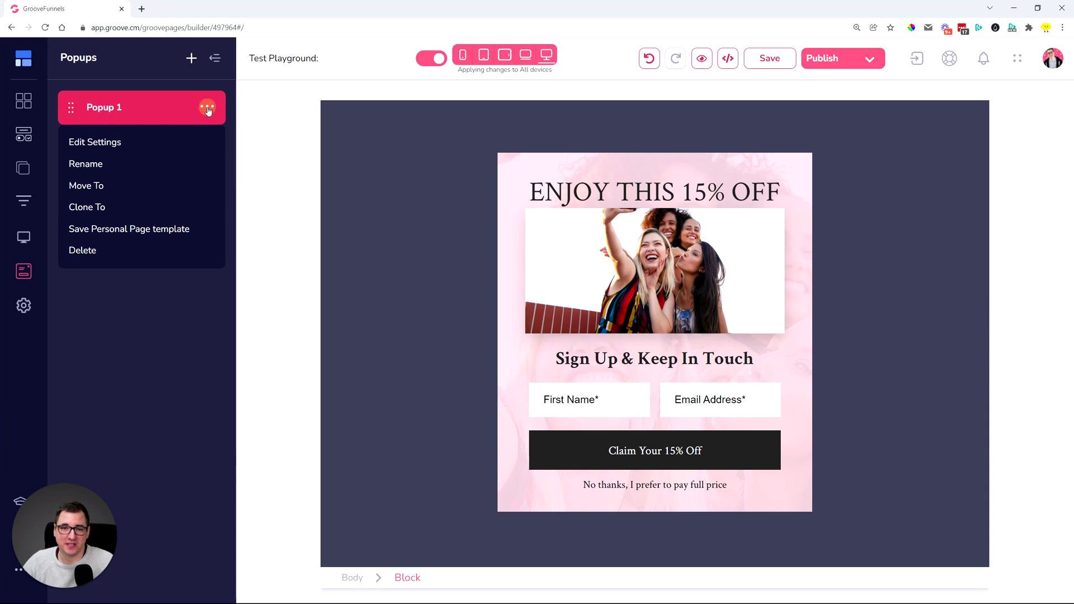
{"action": "left_click", "coordinate": [89, 144]}
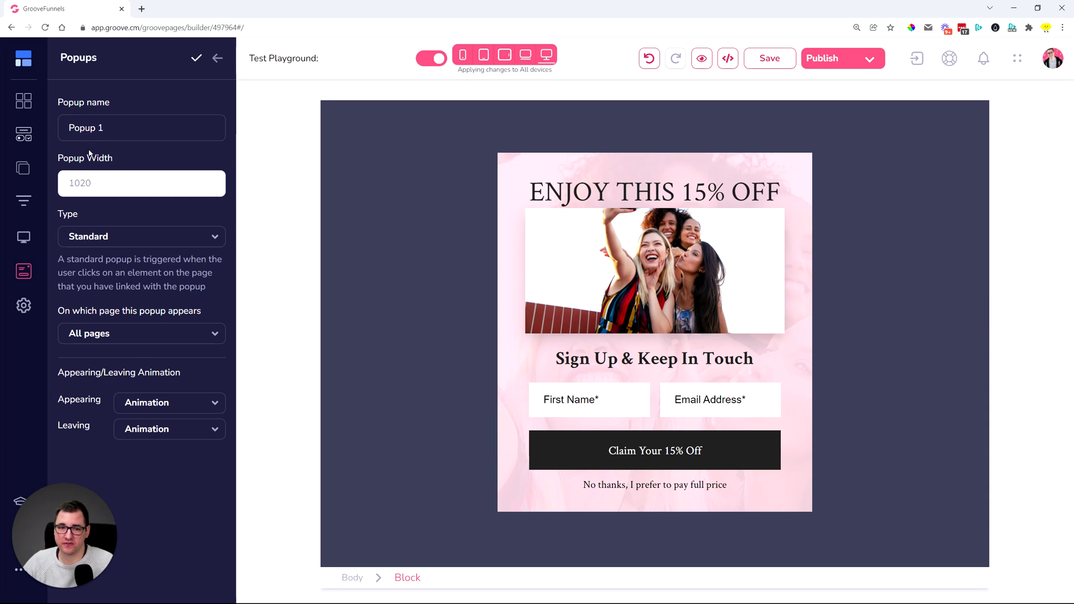
{"action": "left_click_drag", "start_coordinate": [58, 377], "coordinate": [186, 379]}
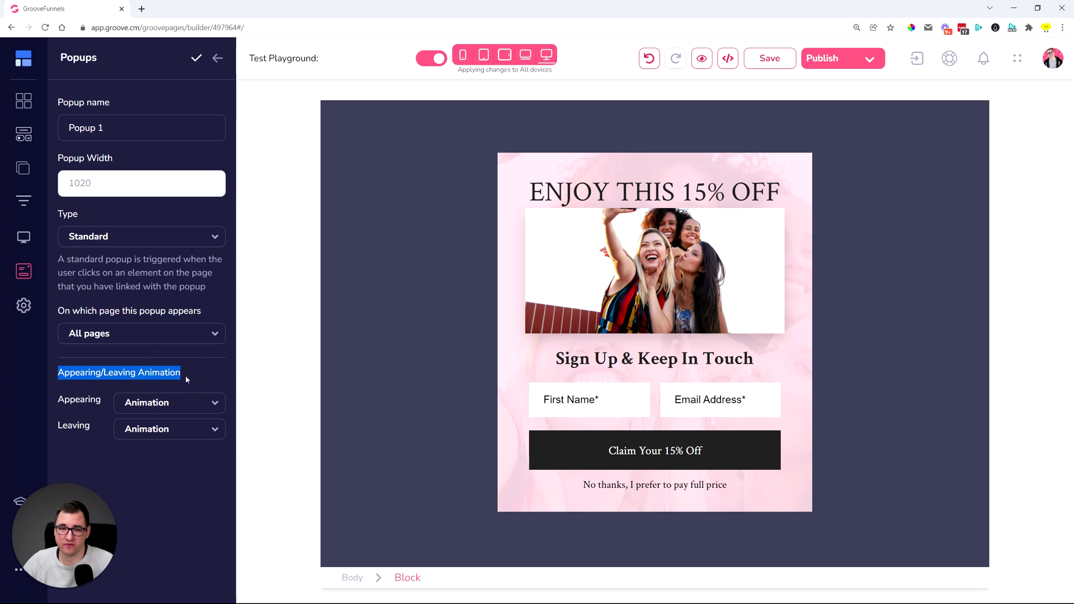
{"action": "left_click", "coordinate": [185, 375]}
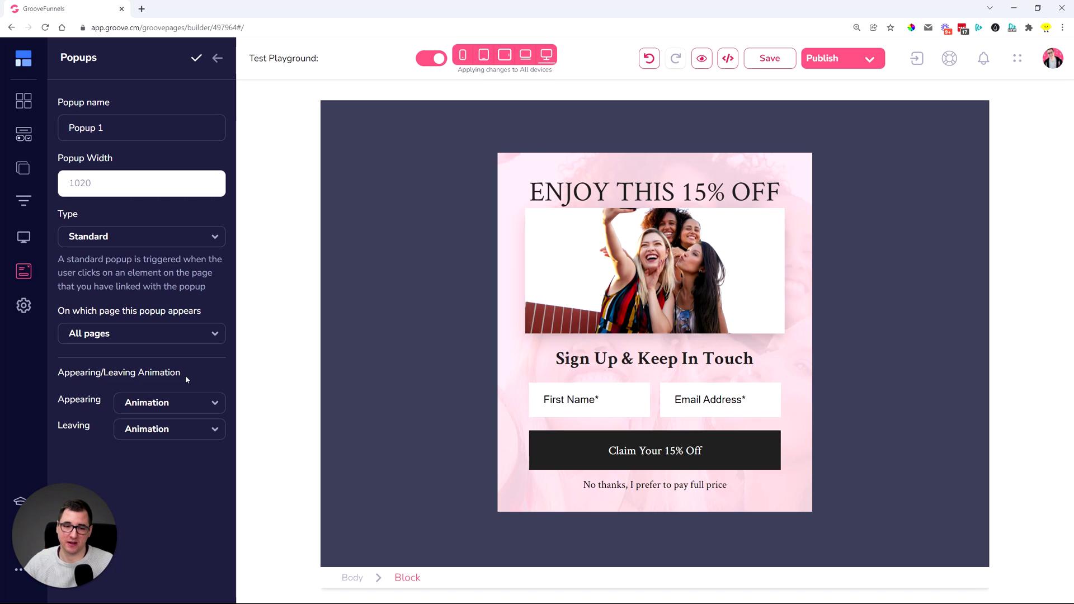
{"action": "left_click", "coordinate": [150, 404]}
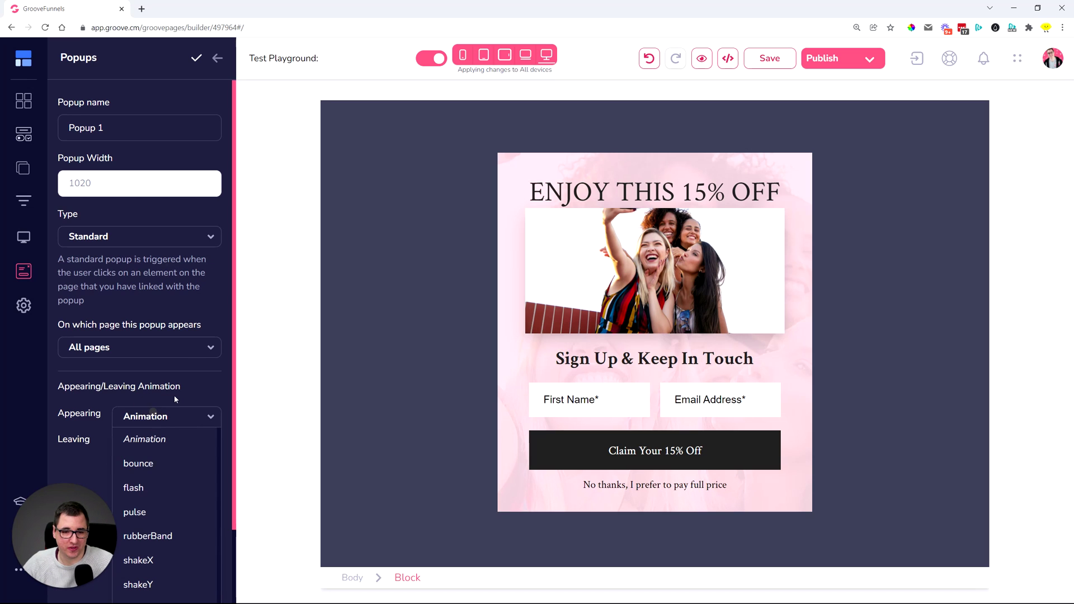
{"action": "left_click", "coordinate": [184, 462]}
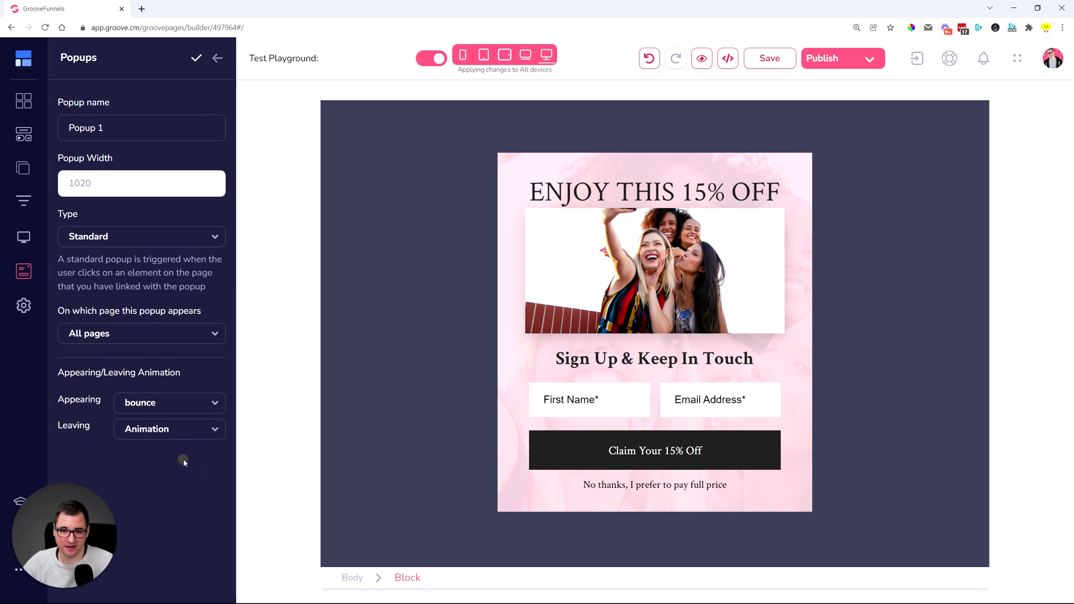
{"action": "left_click", "coordinate": [179, 436]}
{"action": "left_click", "coordinate": [167, 490]}
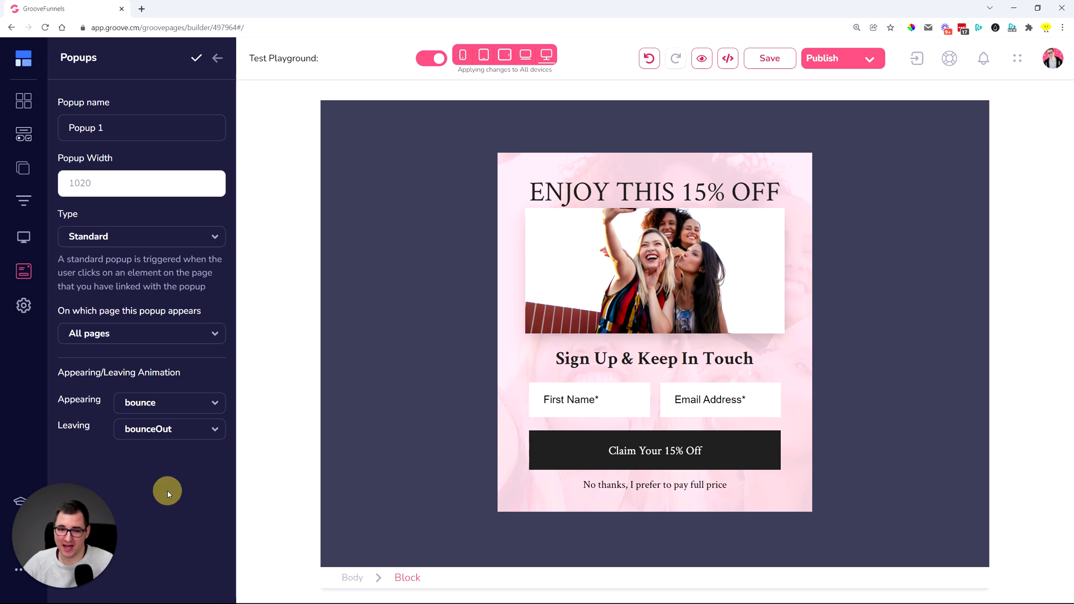
Save, then link the Let's move button on the Moving Service page to Popup 1
{"action": "left_click", "coordinate": [196, 58]}
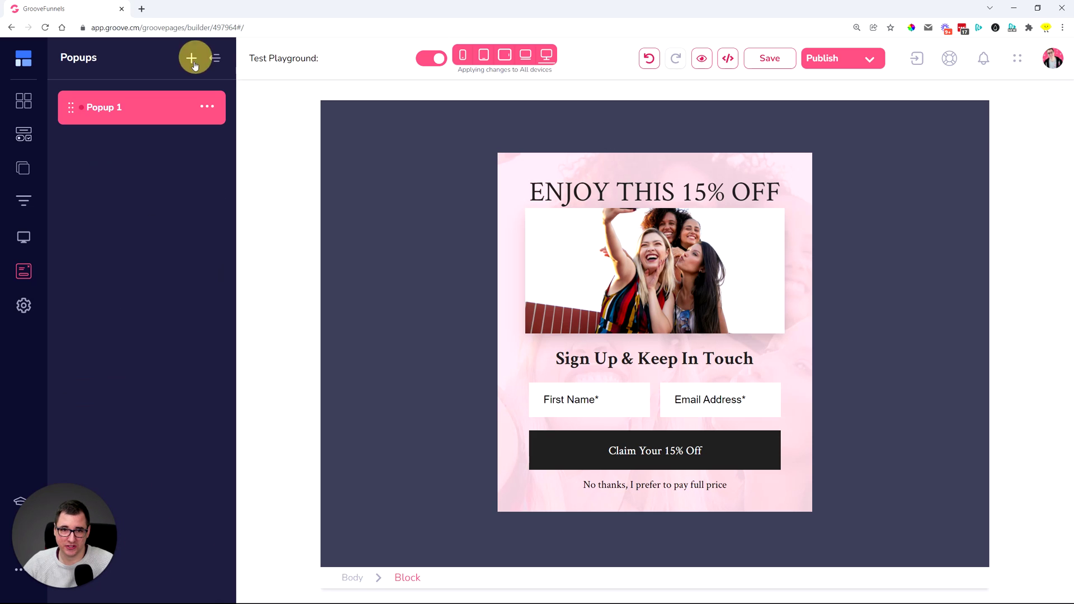
{"action": "left_click", "coordinate": [774, 66]}
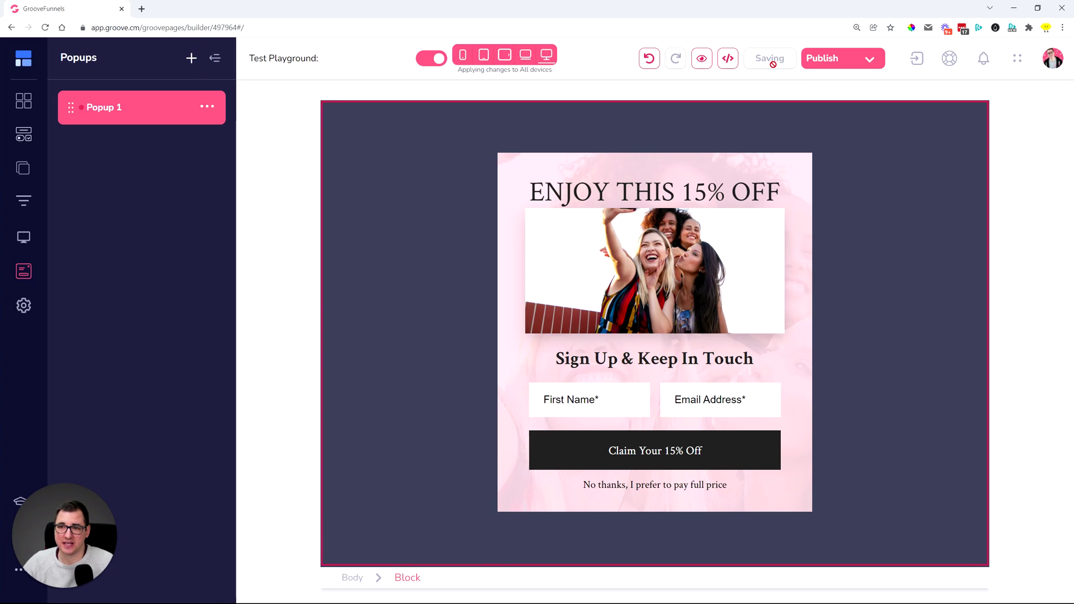
{"action": "left_click", "coordinate": [24, 168]}
{"action": "left_click", "coordinate": [119, 133]}
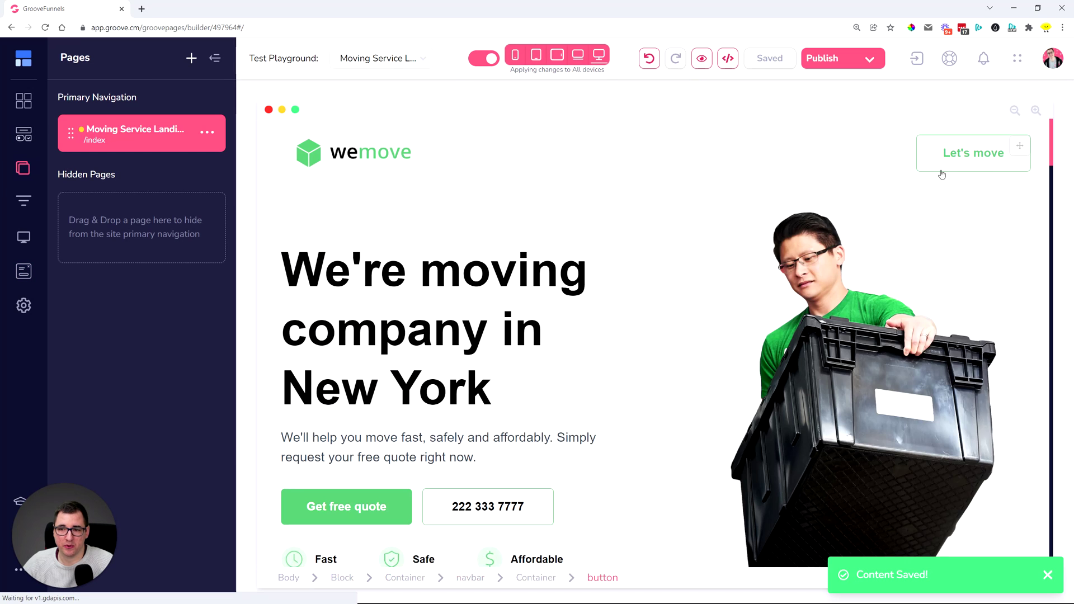
{"action": "left_click", "coordinate": [956, 158]}
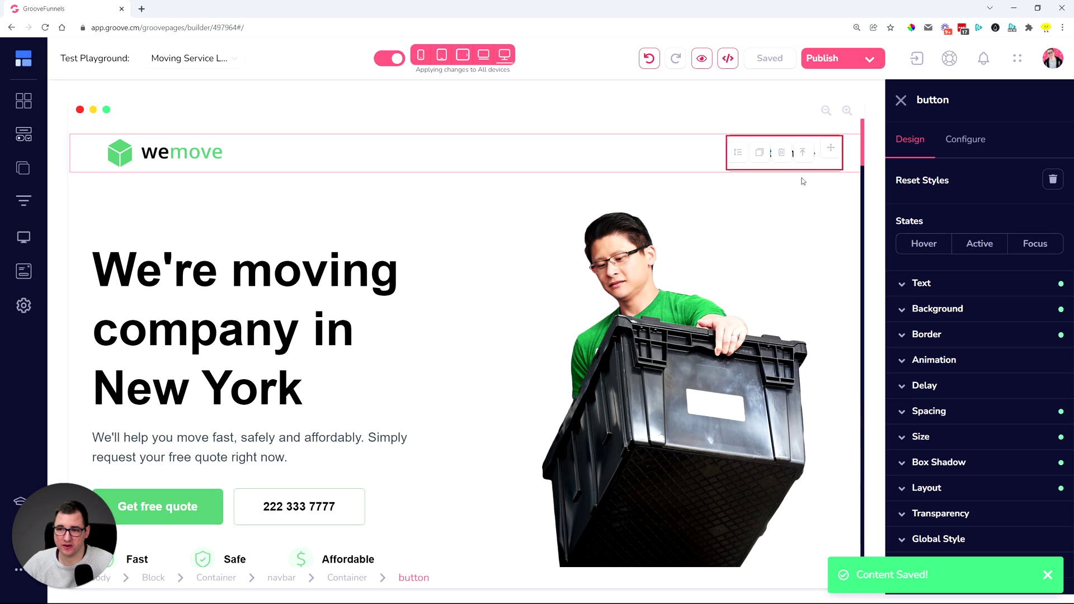
{"action": "left_click", "coordinate": [969, 143]}
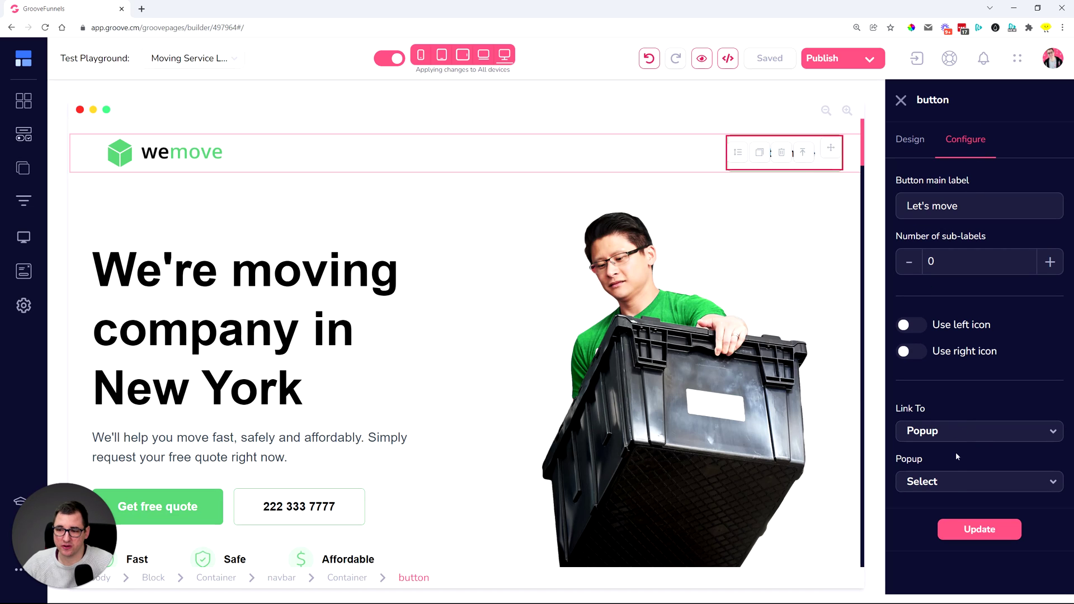
{"action": "left_click", "coordinate": [951, 482]}
{"action": "left_click", "coordinate": [926, 529]}
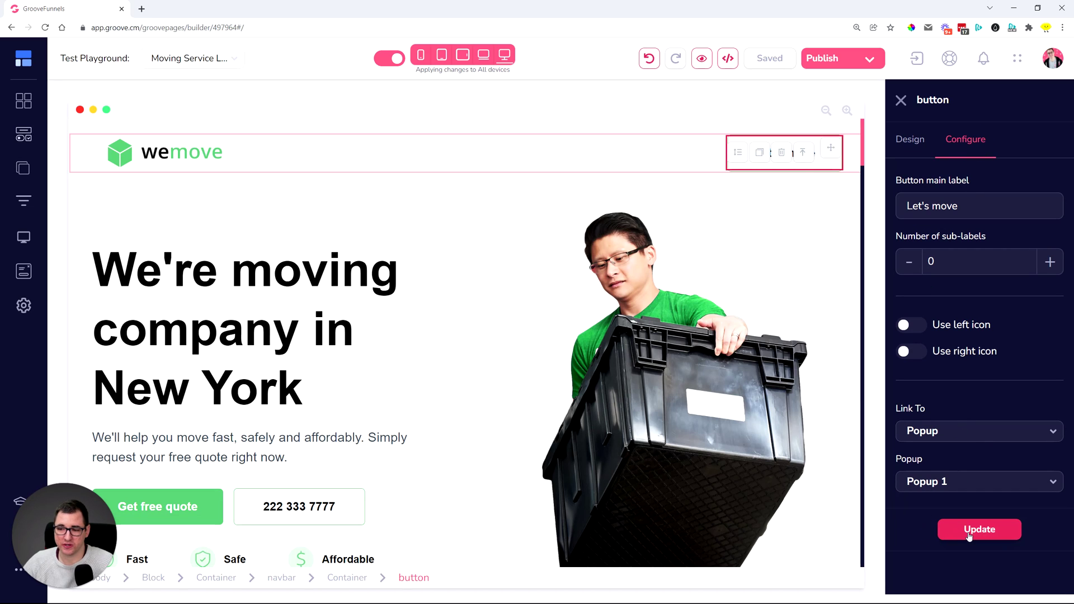
{"action": "left_click", "coordinate": [970, 533]}
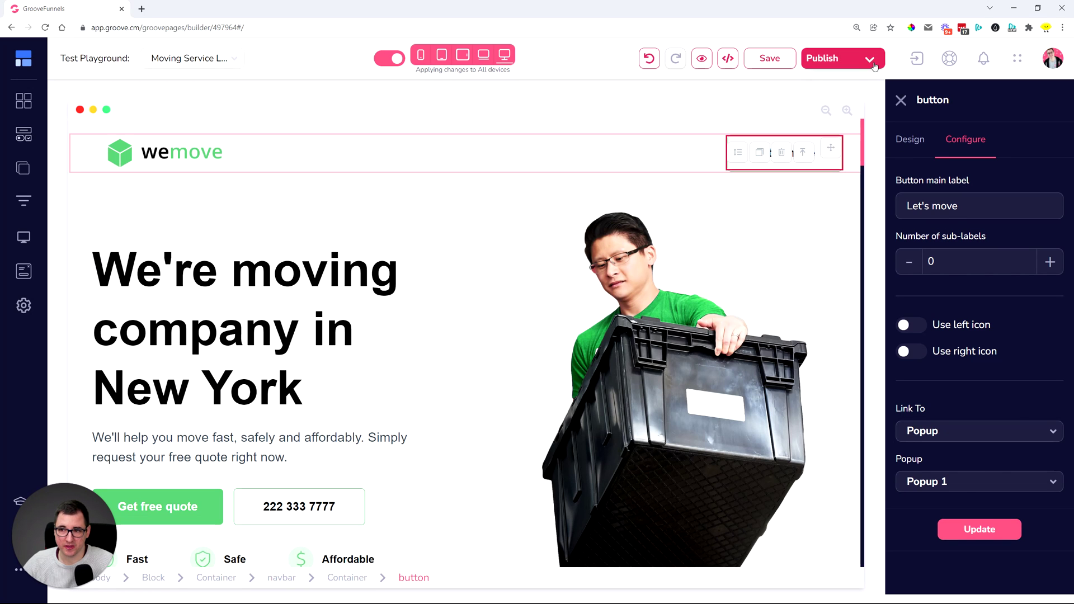
Publish the website and open the live site in a new tab
{"action": "left_click", "coordinate": [869, 58]}
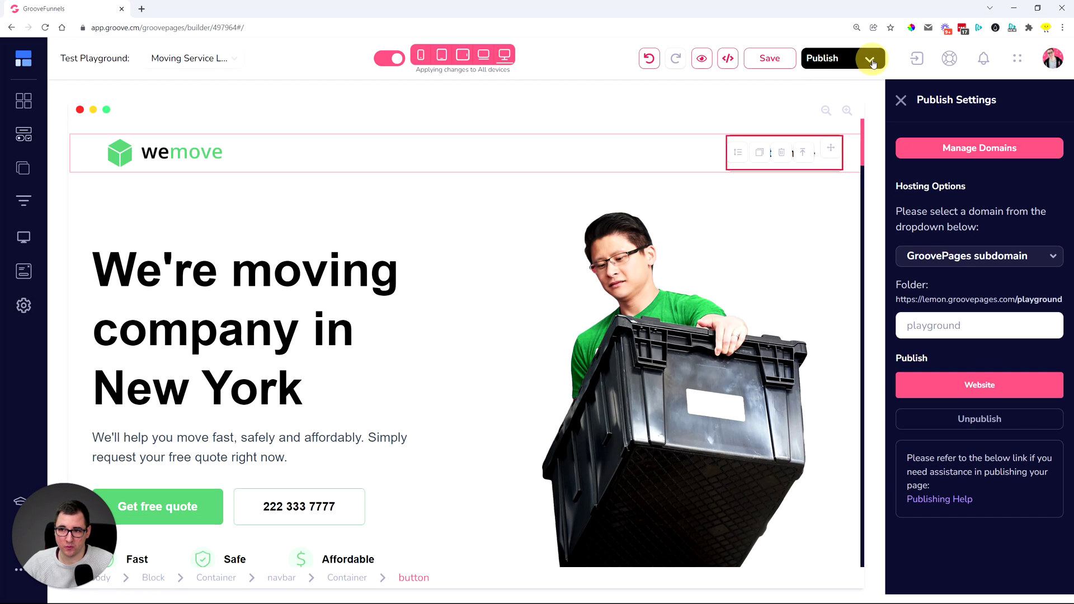
{"action": "left_click", "coordinate": [923, 385]}
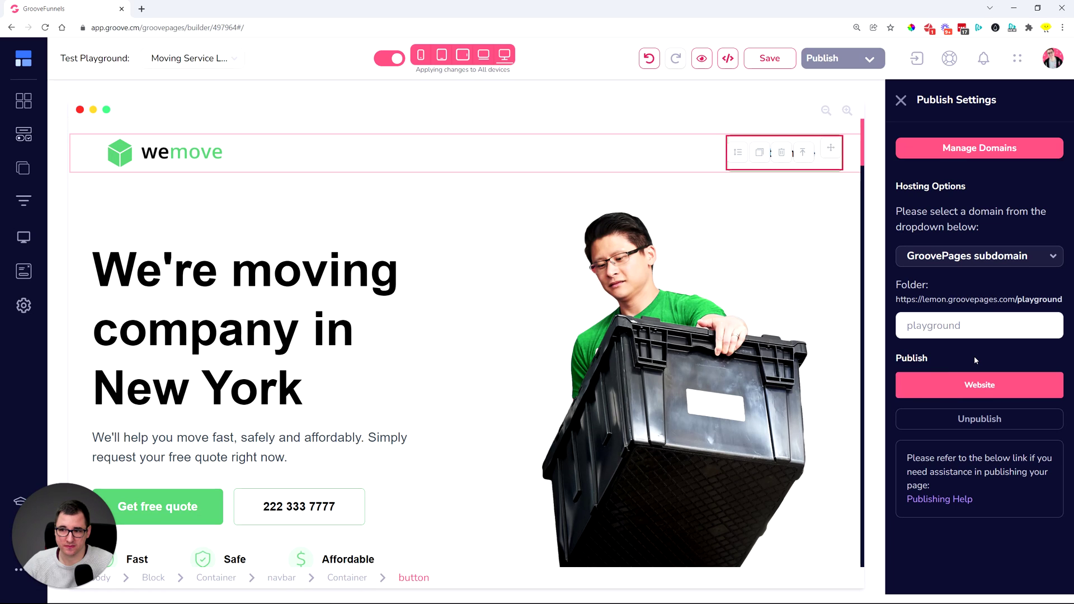
{"action": "mouse_move", "coordinate": [971, 390]}
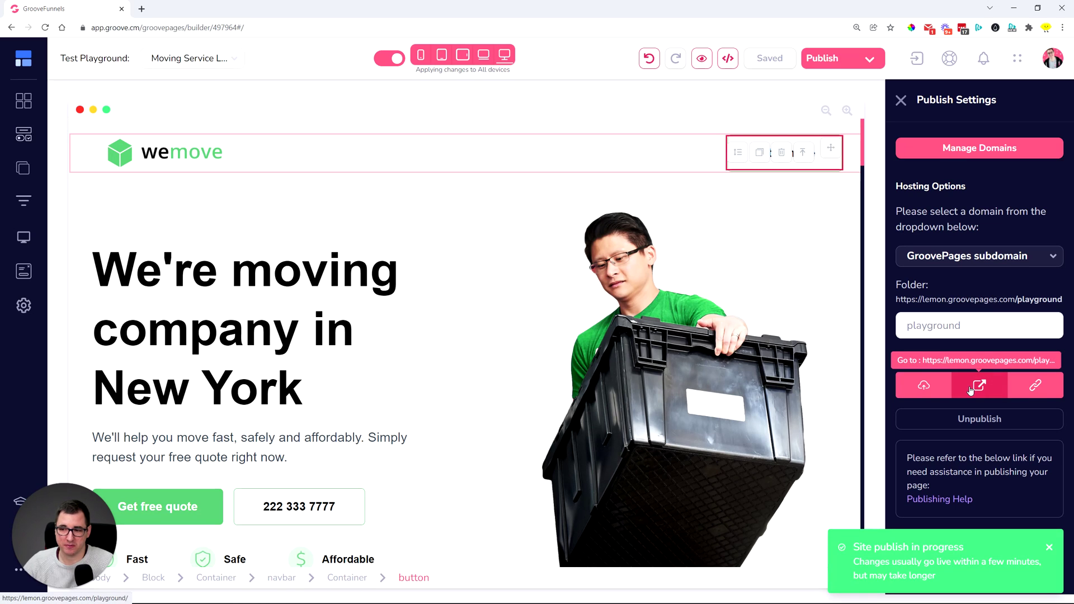
{"action": "left_click", "coordinate": [970, 390]}
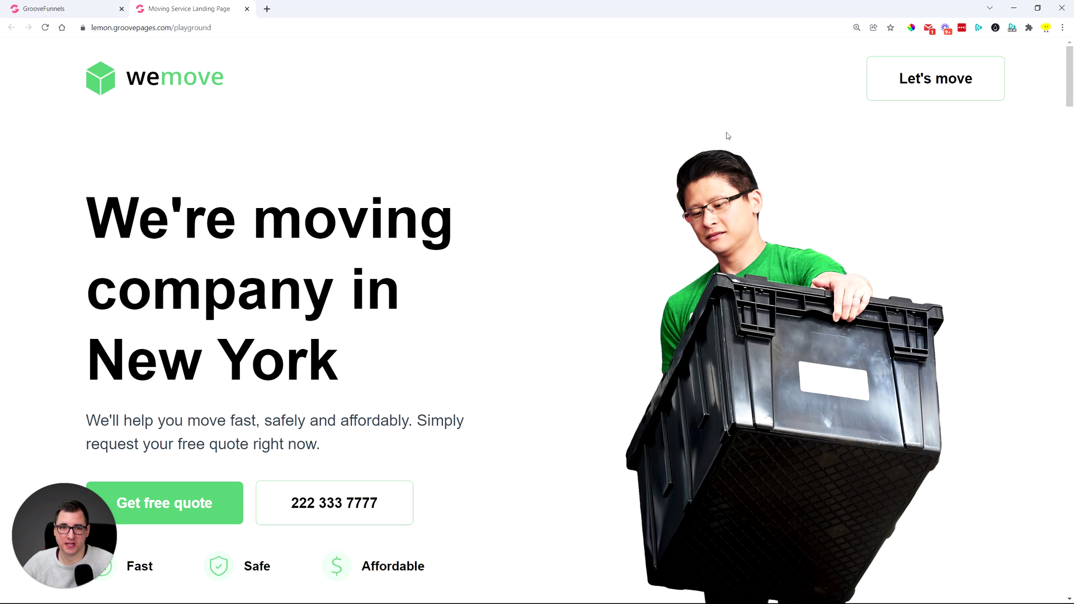
Test Let's move on the live page, dismiss the 15% off popup, and close the tab
{"action": "left_click", "coordinate": [917, 96]}
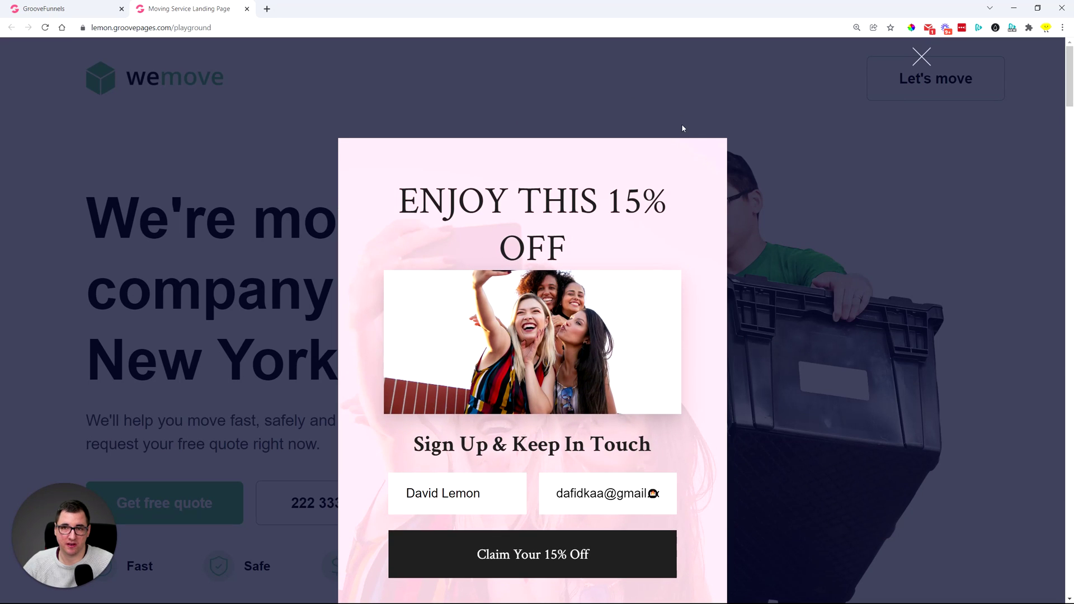
{"action": "left_click", "coordinate": [922, 57]}
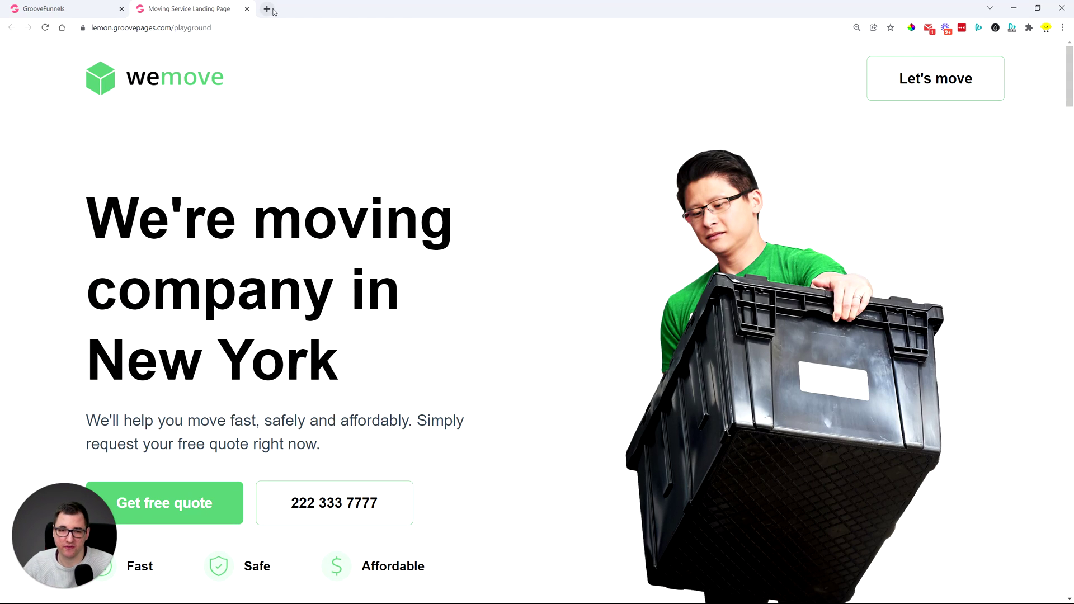
{"action": "left_click", "coordinate": [247, 9]}
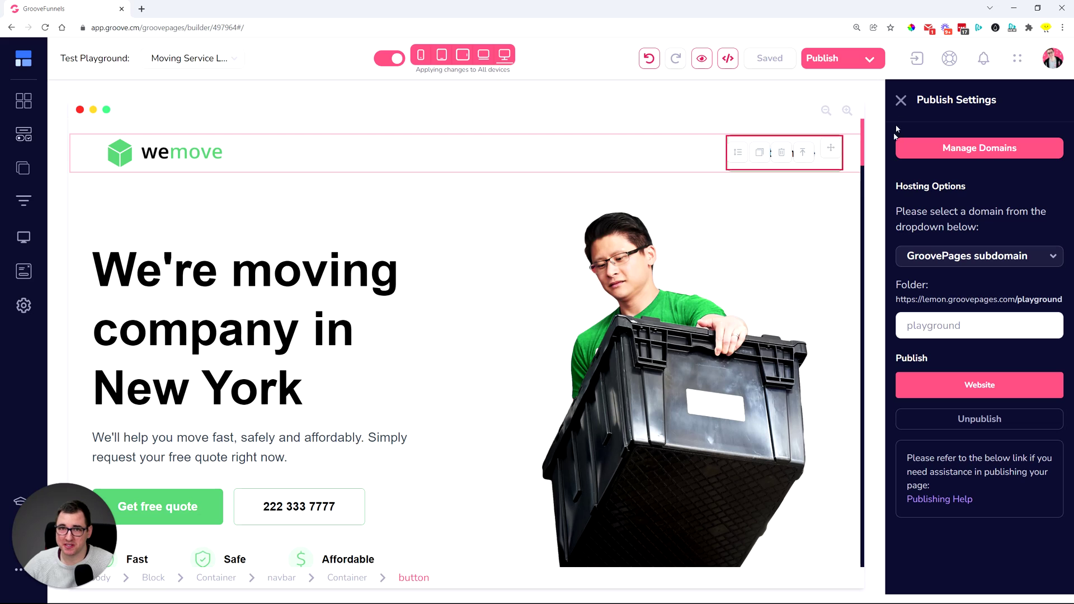
Close Publish Settings and select the navigation bar, then the hero block
{"action": "left_click", "coordinate": [902, 100]}
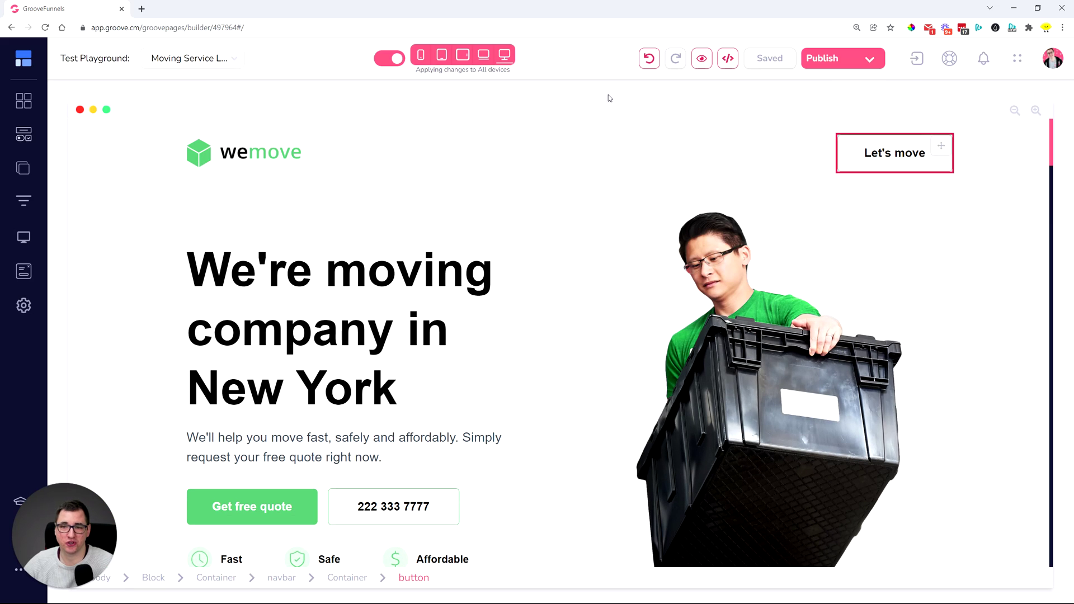
{"action": "left_click", "coordinate": [307, 171]}
{"action": "left_click", "coordinate": [312, 192]}
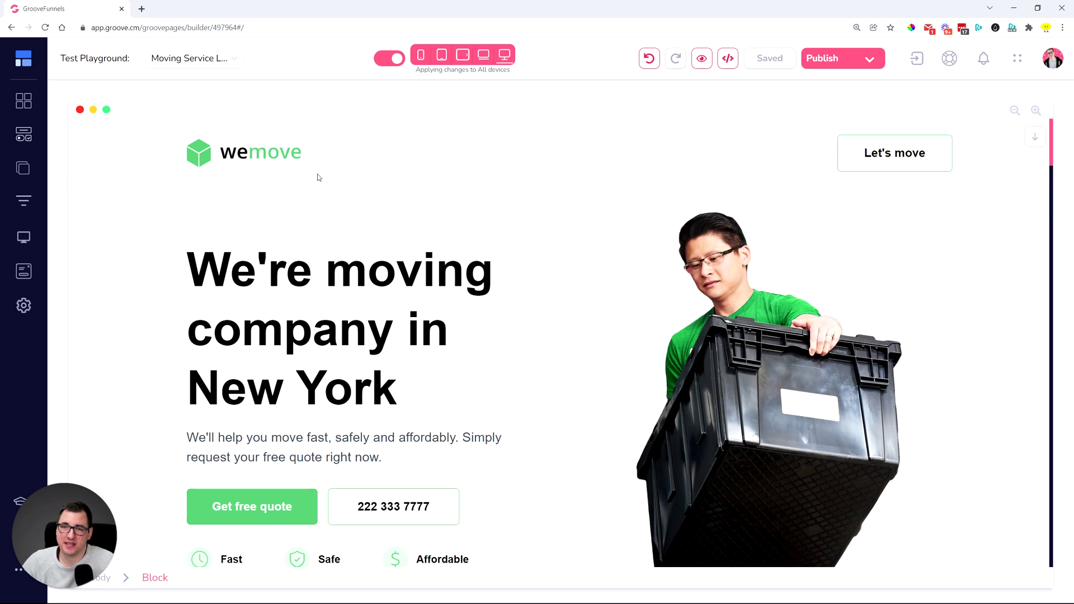
In Site settings, turn Exclude robots.txt on, review its SEO warning, then switch it off
{"action": "left_click", "coordinate": [22, 316]}
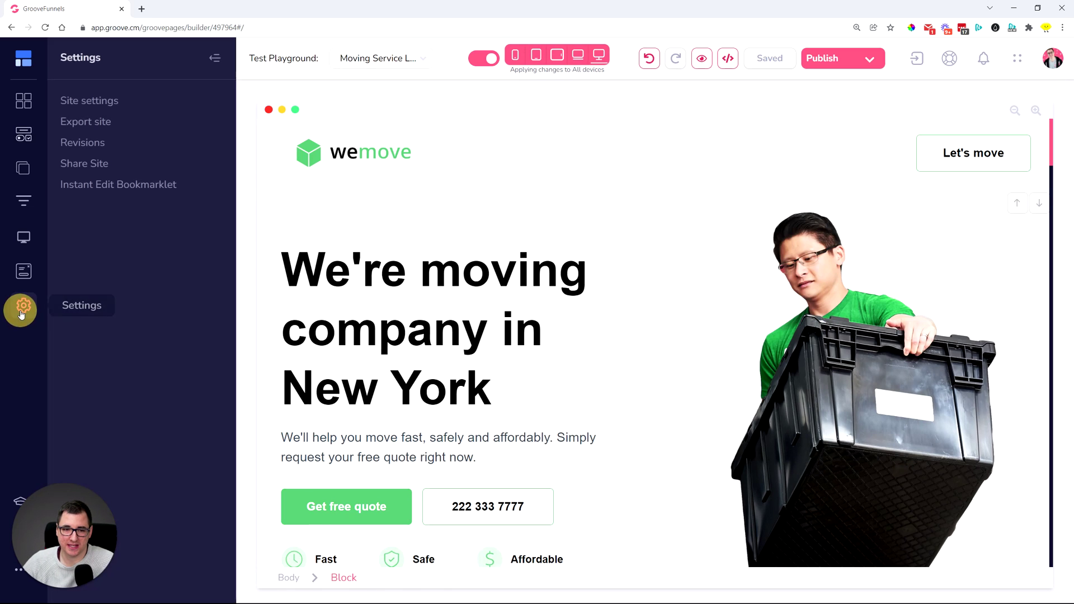
{"action": "left_click", "coordinate": [97, 103]}
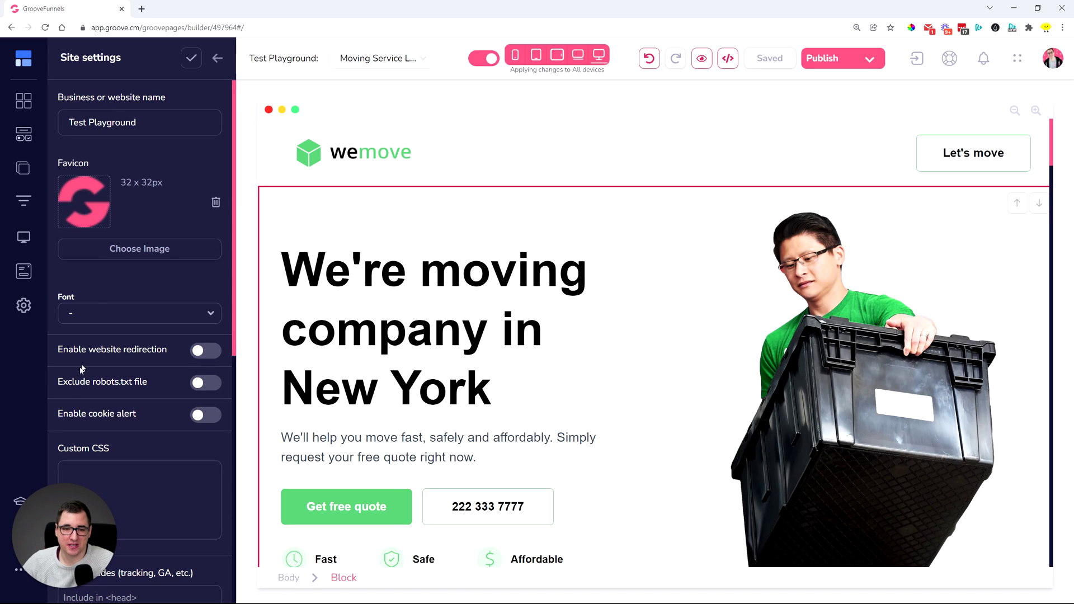
{"action": "left_click_drag", "start_coordinate": [59, 384], "coordinate": [163, 385]}
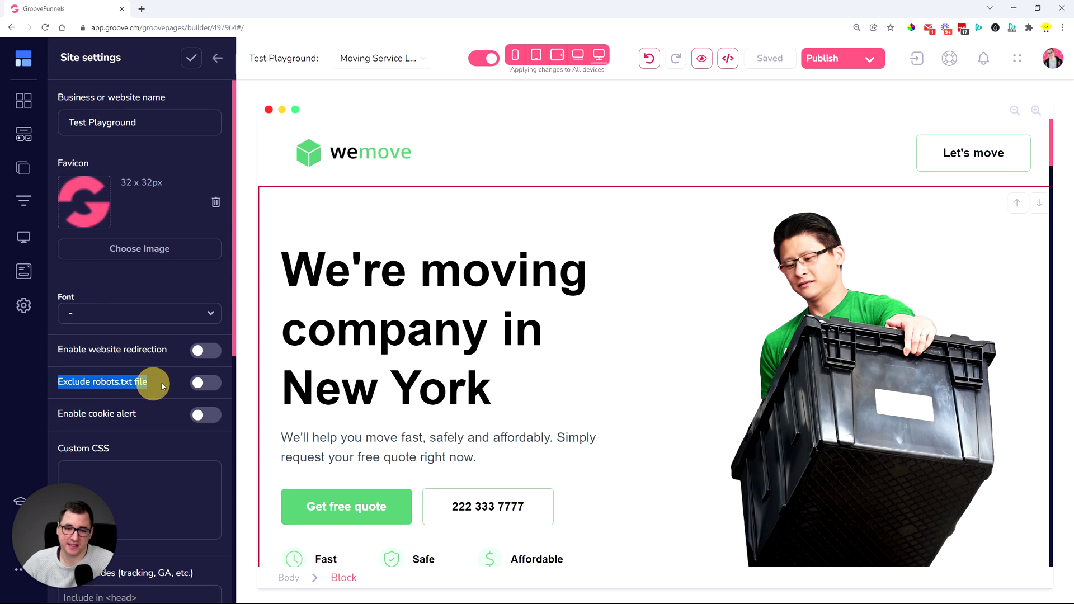
{"action": "left_click", "coordinate": [161, 381]}
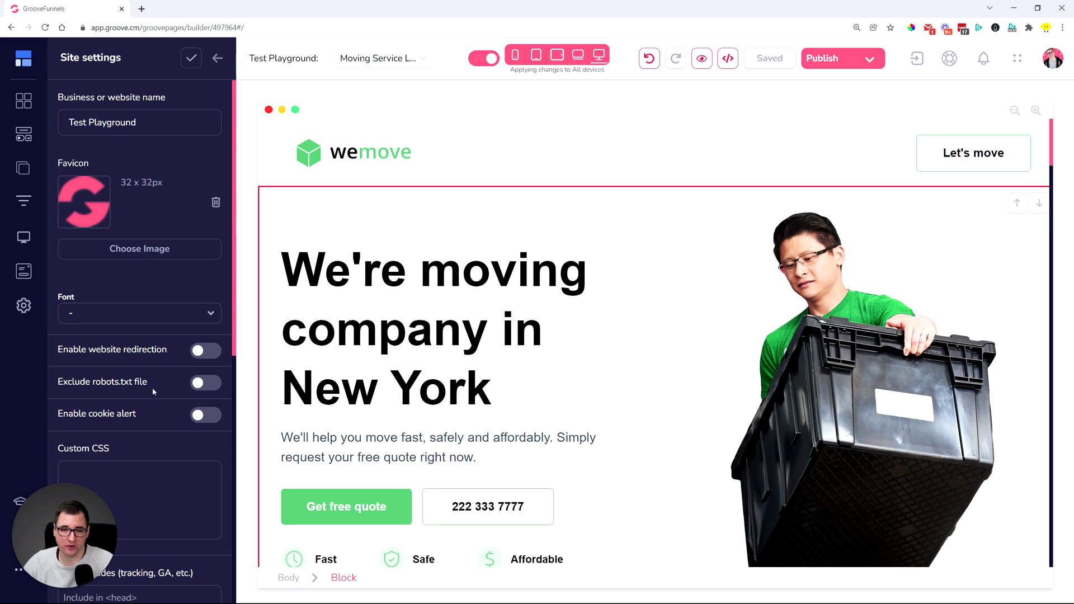
{"action": "left_click", "coordinate": [202, 384]}
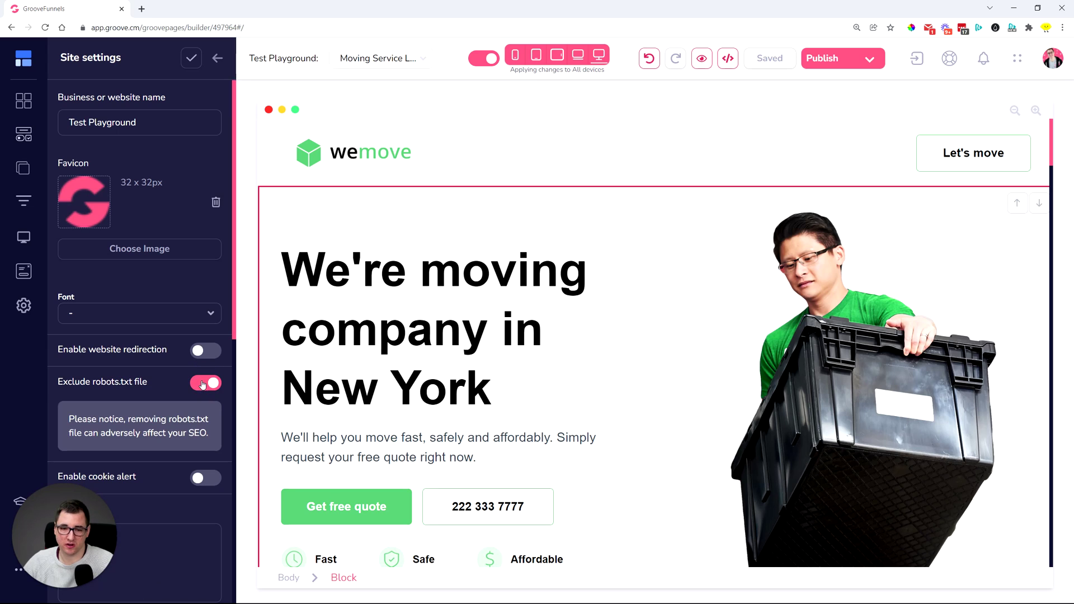
{"action": "left_click_drag", "start_coordinate": [67, 419], "coordinate": [210, 421]}
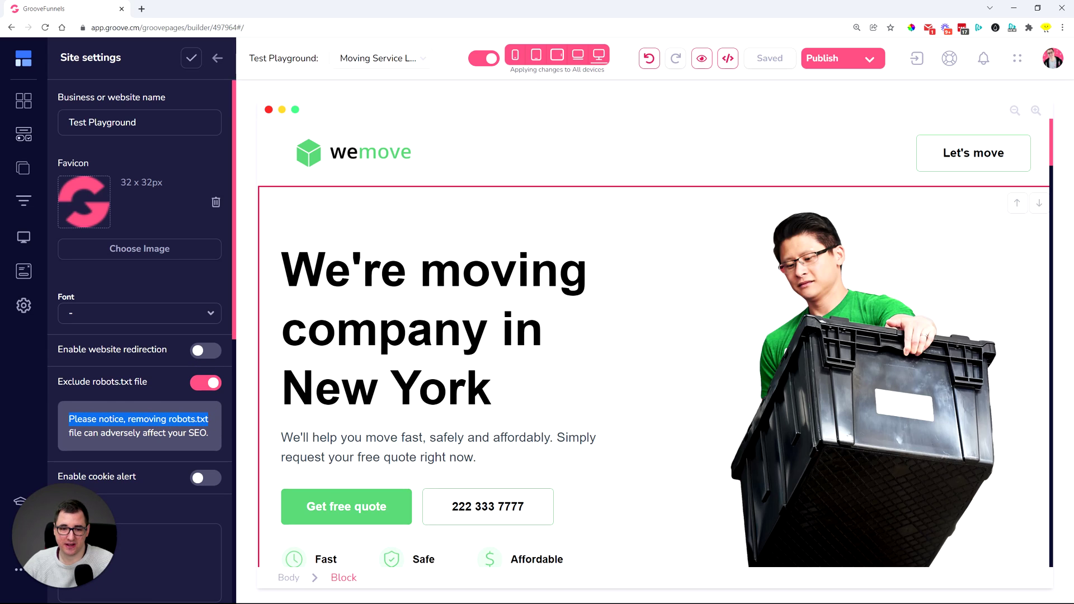
{"action": "left_click_drag", "start_coordinate": [93, 433], "coordinate": [206, 434]}
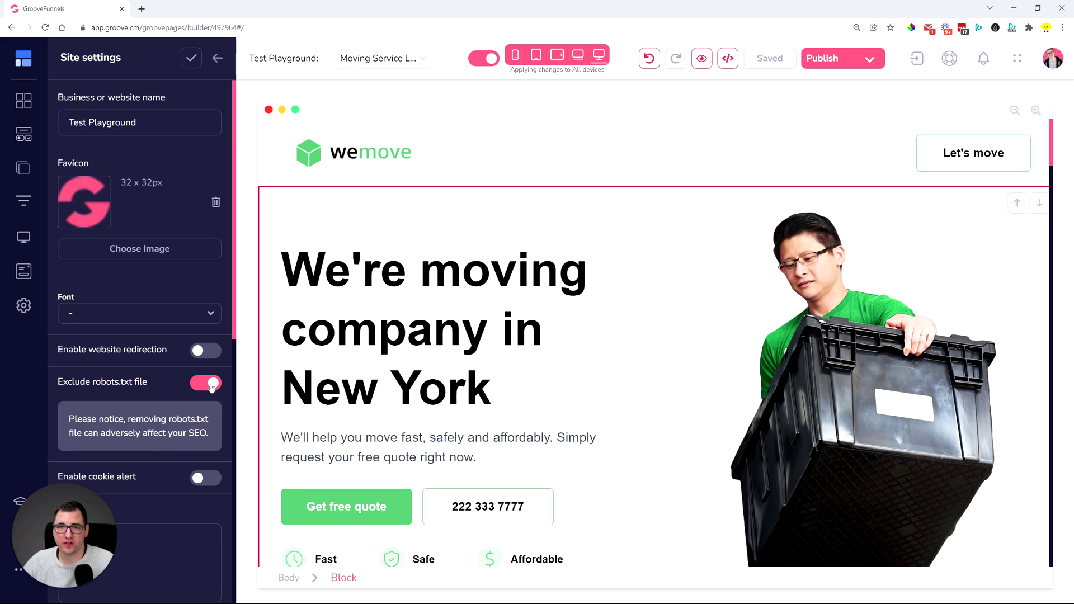
{"action": "left_click", "coordinate": [210, 384]}
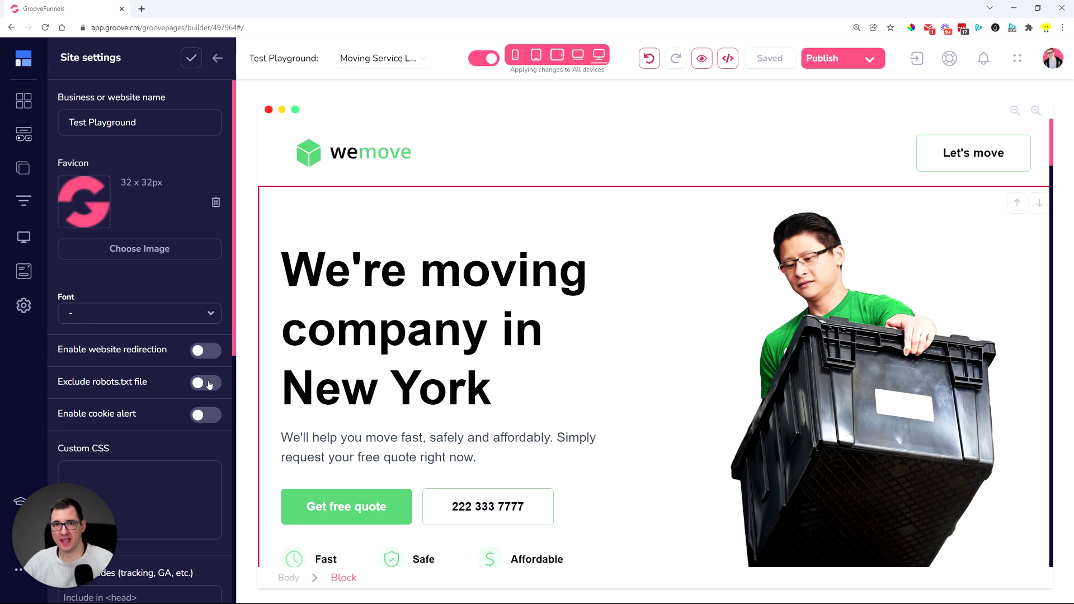
{"action": "left_click", "coordinate": [218, 58]}
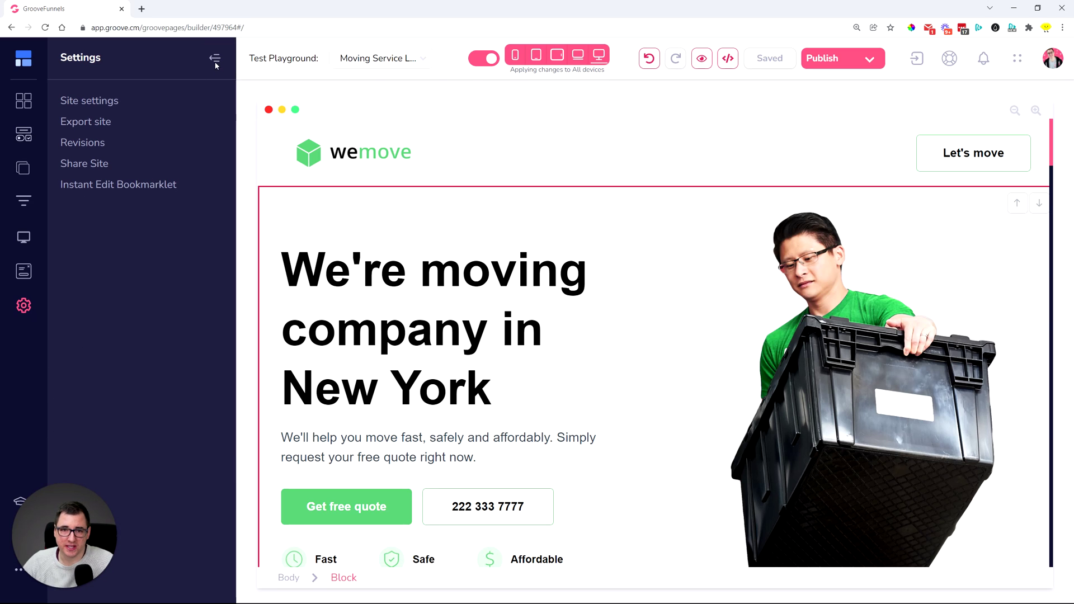
{"action": "left_click", "coordinate": [215, 62]}
Open the published Moving Service landing page in a new browser tab
{"action": "left_click", "coordinate": [869, 58]}
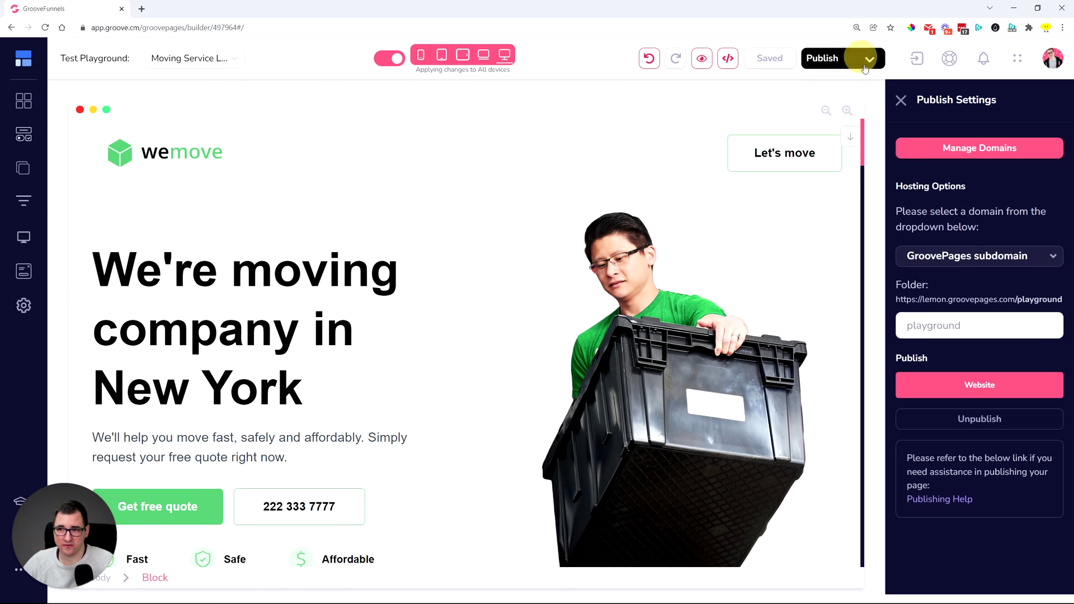
{"action": "left_click", "coordinate": [979, 385]}
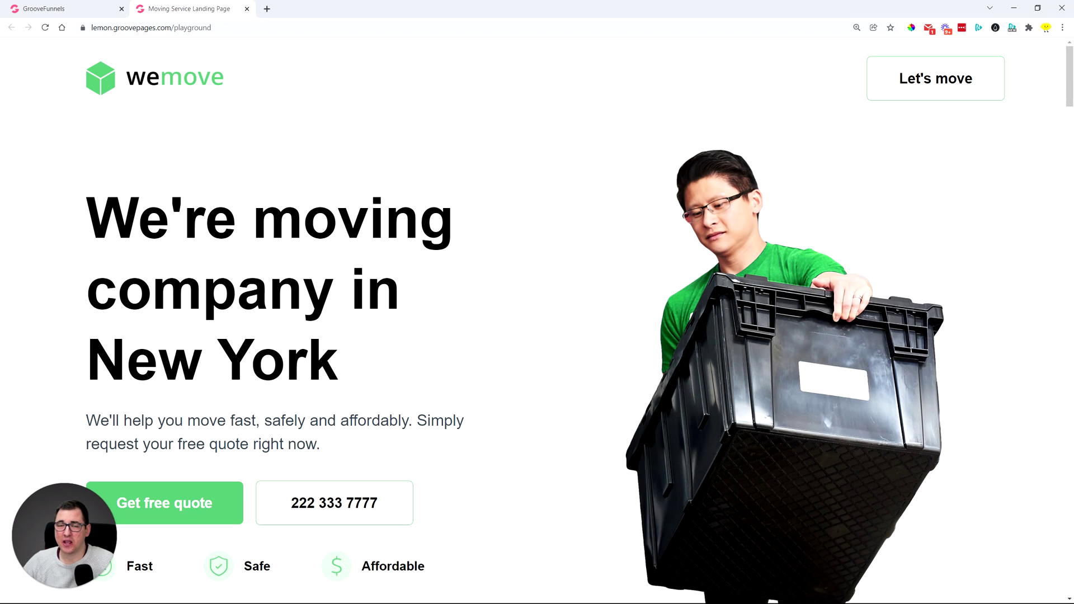
{"action": "left_click", "coordinate": [232, 28]}
Load the live site's /sitemap.xml, listing only playground/index.html, then return to the builder
{"action": "left_click", "coordinate": [233, 27]}
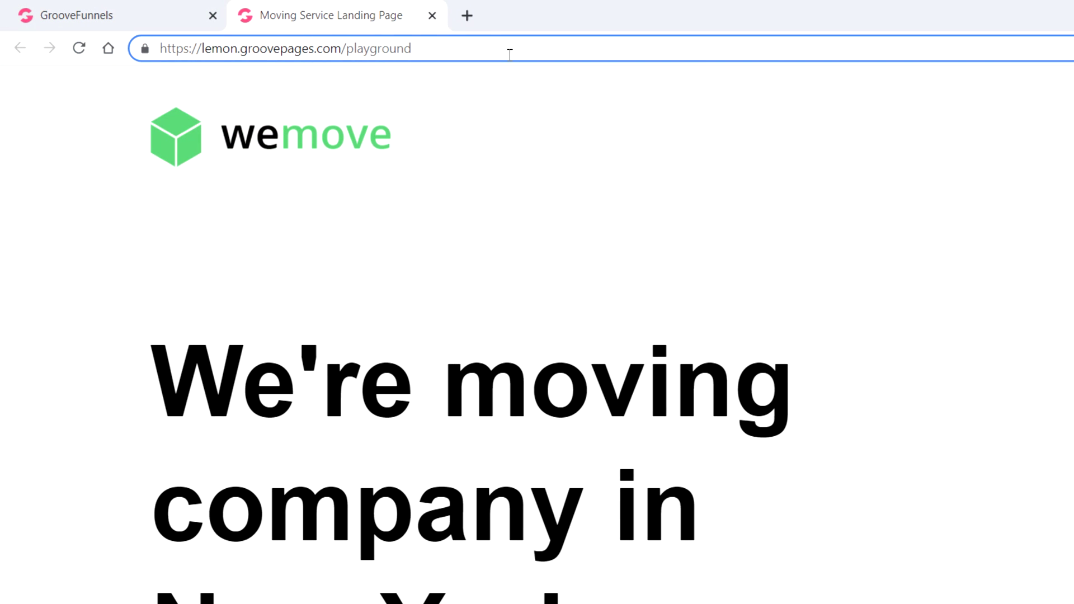
{"action": "type", "text": "si"}
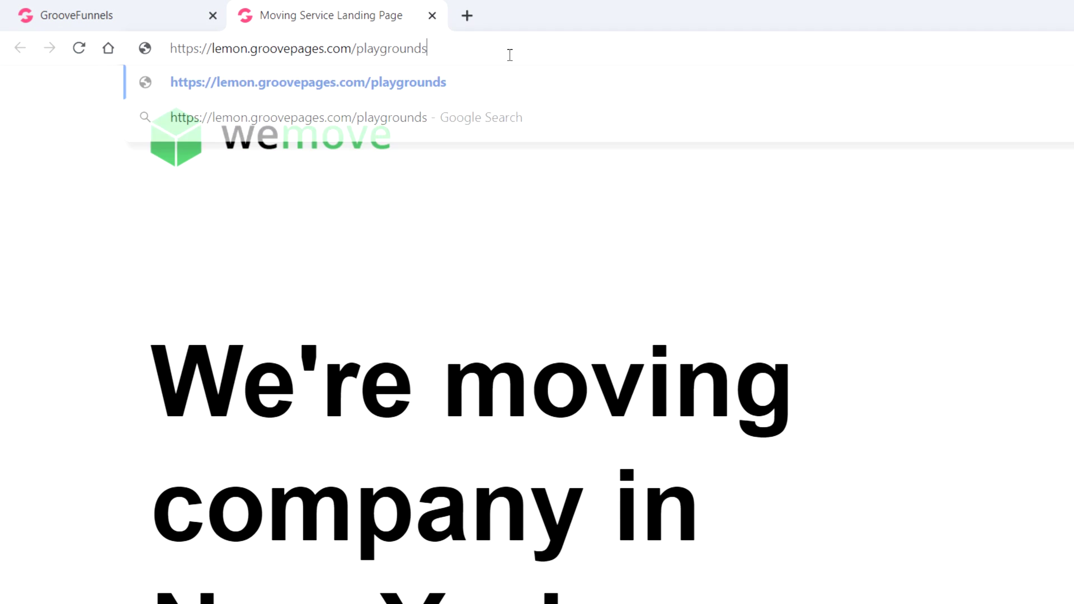
{"action": "key", "text": "BackSpace"}
{"action": "key", "text": "BackSpace"}
{"action": "type", "text": "/sitemap"}
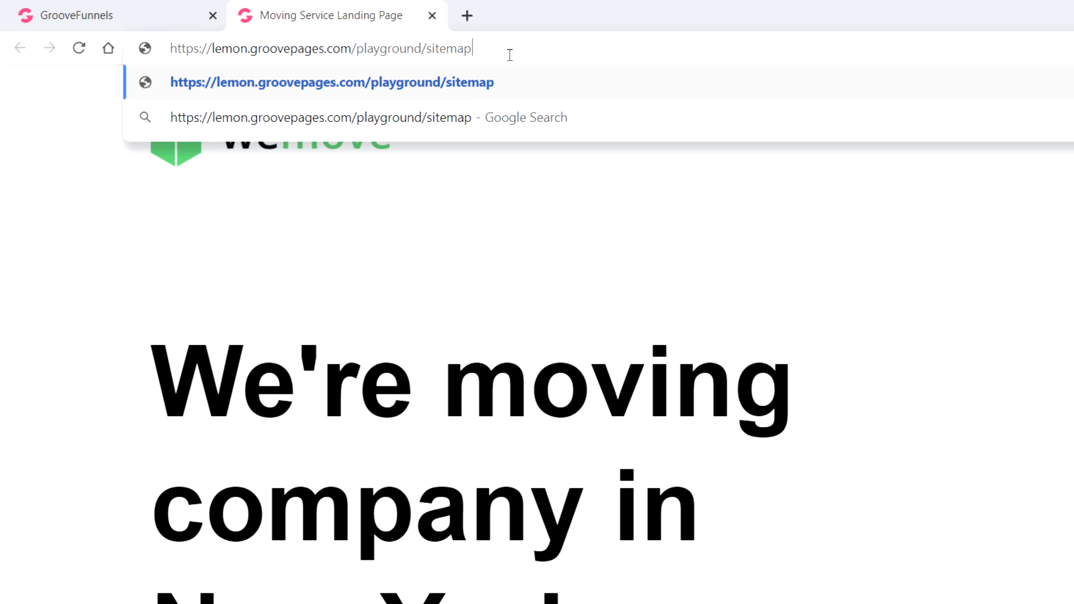
{"action": "type", "text": ".xml"}
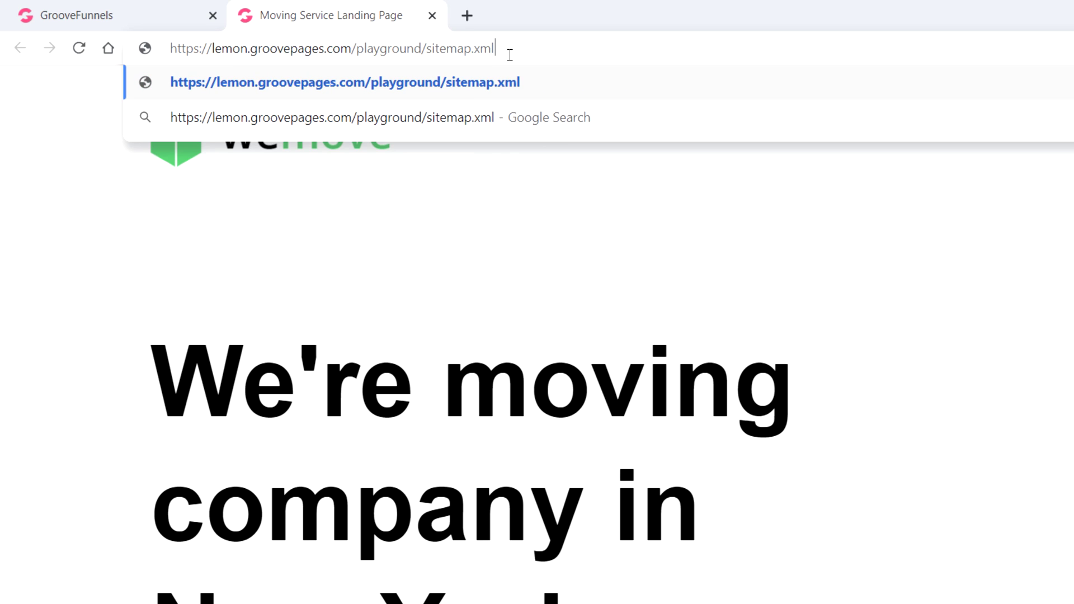
{"action": "key", "text": "shift+Left"}
{"action": "key", "text": "shift+Left"}
{"action": "key", "text": "shift+Left"}
{"action": "key", "text": "shift+Left"}
{"action": "key", "text": "shift+Left"}
{"action": "key", "text": "shift+Left"}
{"action": "key", "text": "shift+Left"}
{"action": "key", "text": "shift+Left"}
{"action": "key", "text": "shift+Left"}
{"action": "key", "text": "shift+Left"}
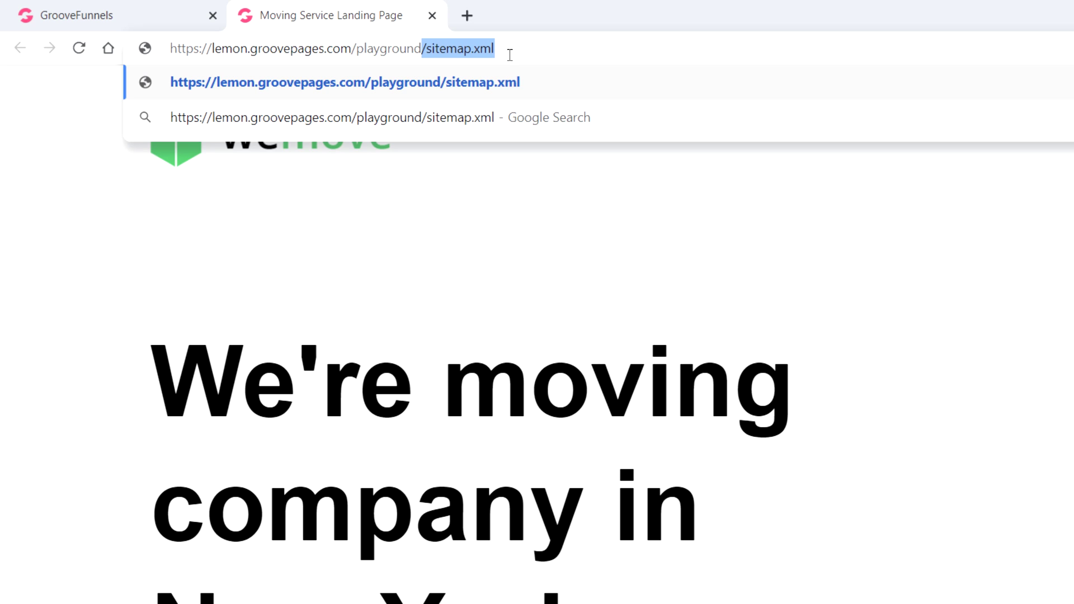
{"action": "key", "text": "Return"}
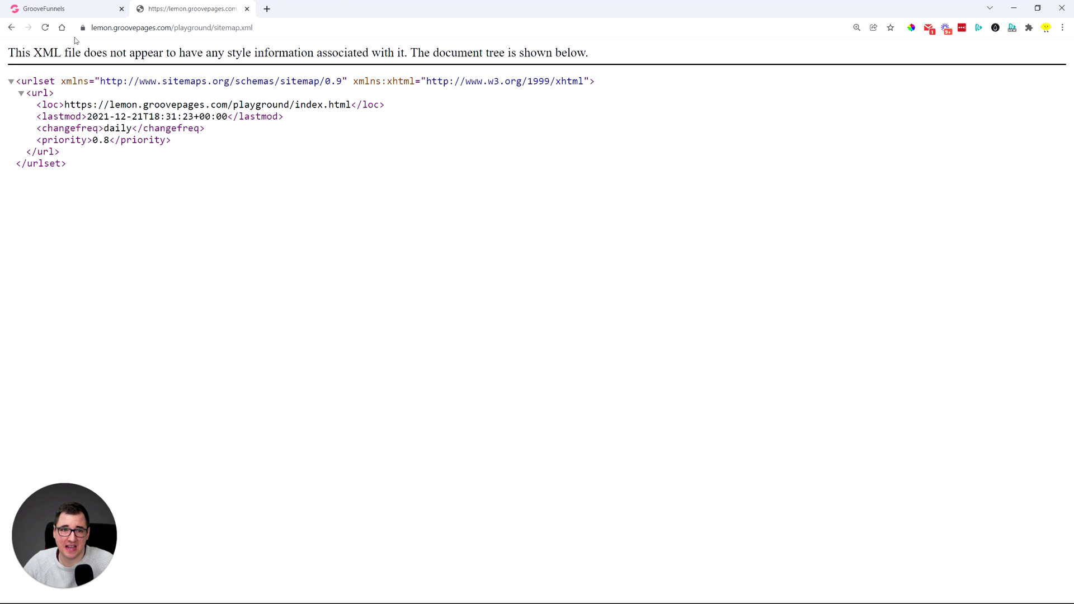
{"action": "left_click_drag", "start_coordinate": [33, 53], "coordinate": [89, 53]}
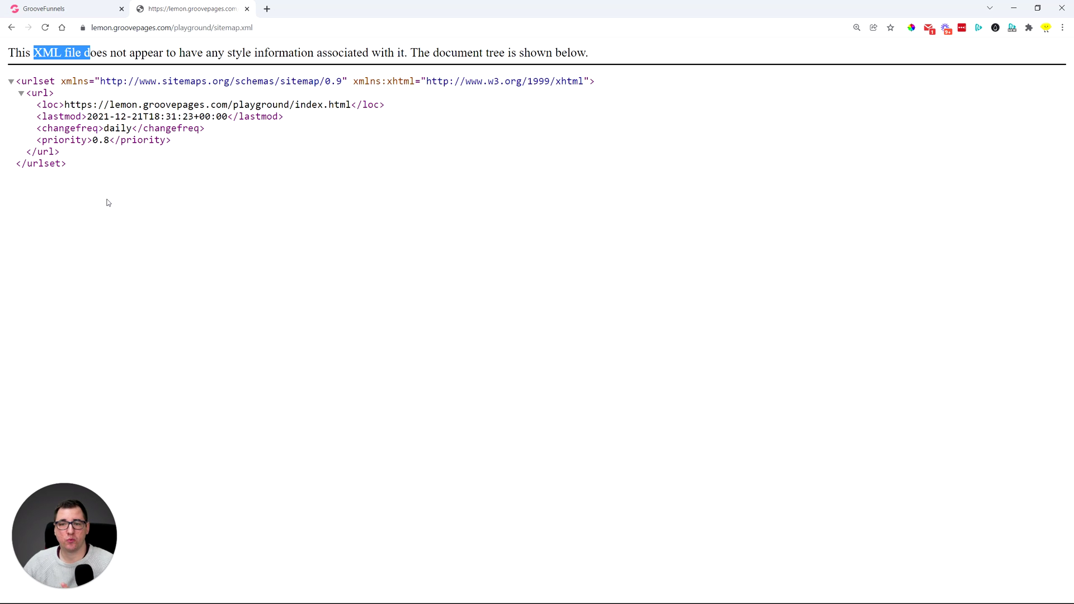
{"action": "left_click", "coordinate": [115, 5]}
Add a new page from the Investment App Landing Page template
{"action": "left_click", "coordinate": [23, 167]}
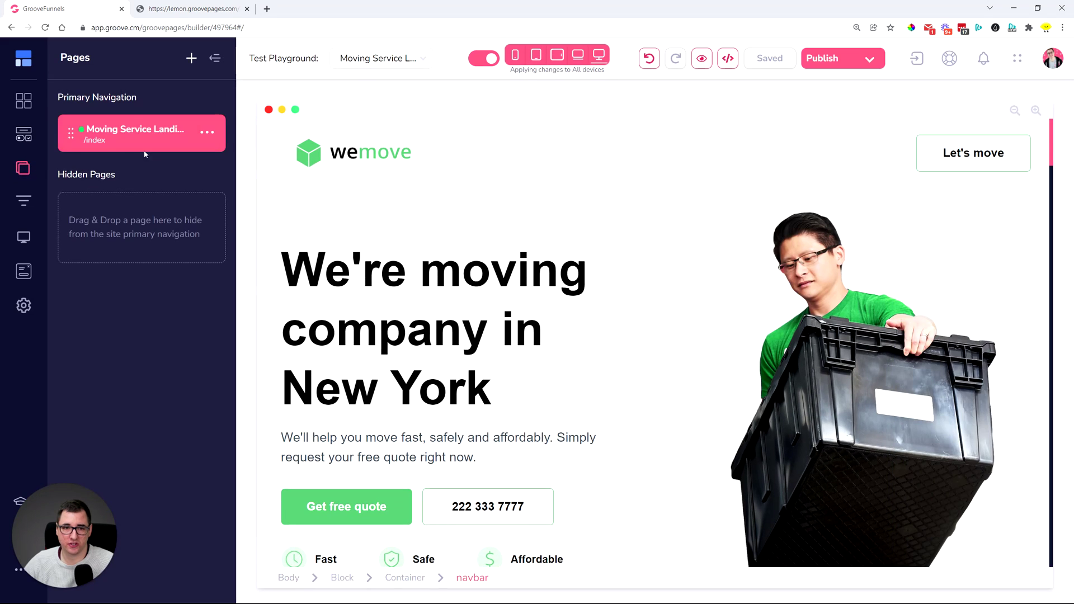
{"action": "left_click", "coordinate": [190, 58]}
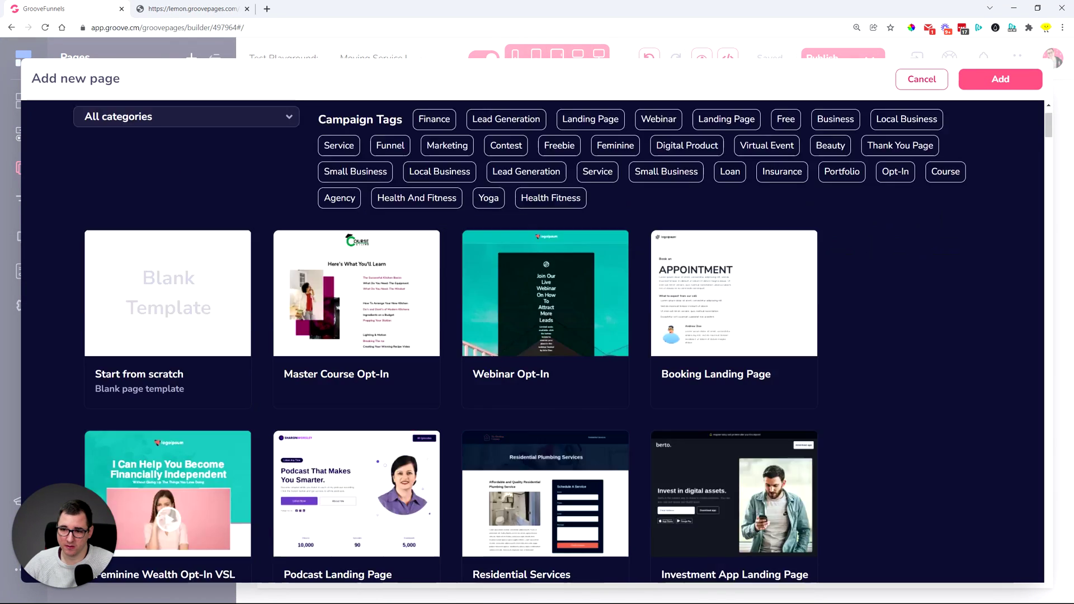
{"action": "scroll", "coordinate": [731, 277], "scroll_direction": "down", "scroll_amount": 5}
{"action": "mouse_move", "coordinate": [738, 241]}
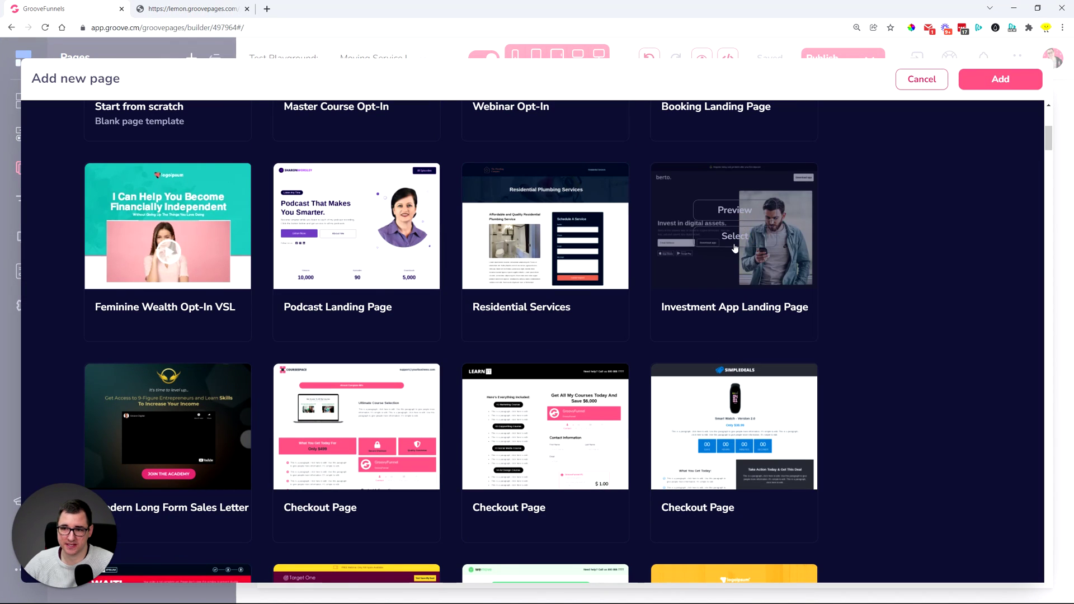
{"action": "left_click", "coordinate": [734, 236]}
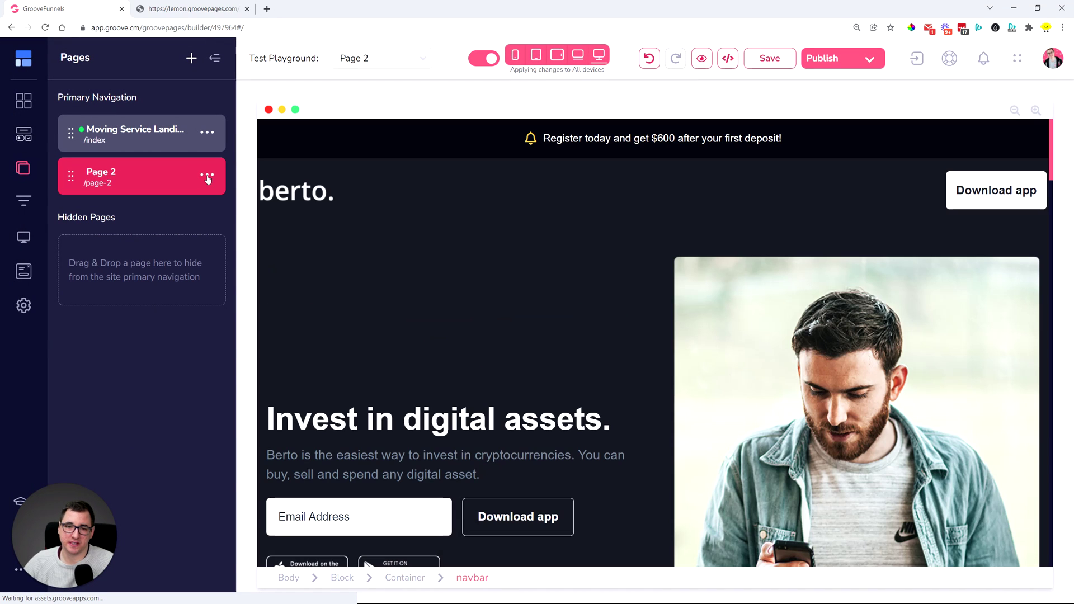
Rename Page 2 to 'App Demo' with URL slug 'app-demo' and save
{"action": "left_click", "coordinate": [207, 175]}
{"action": "left_click", "coordinate": [107, 210]}
{"action": "left_click_drag", "start_coordinate": [98, 122], "coordinate": [68, 122]}
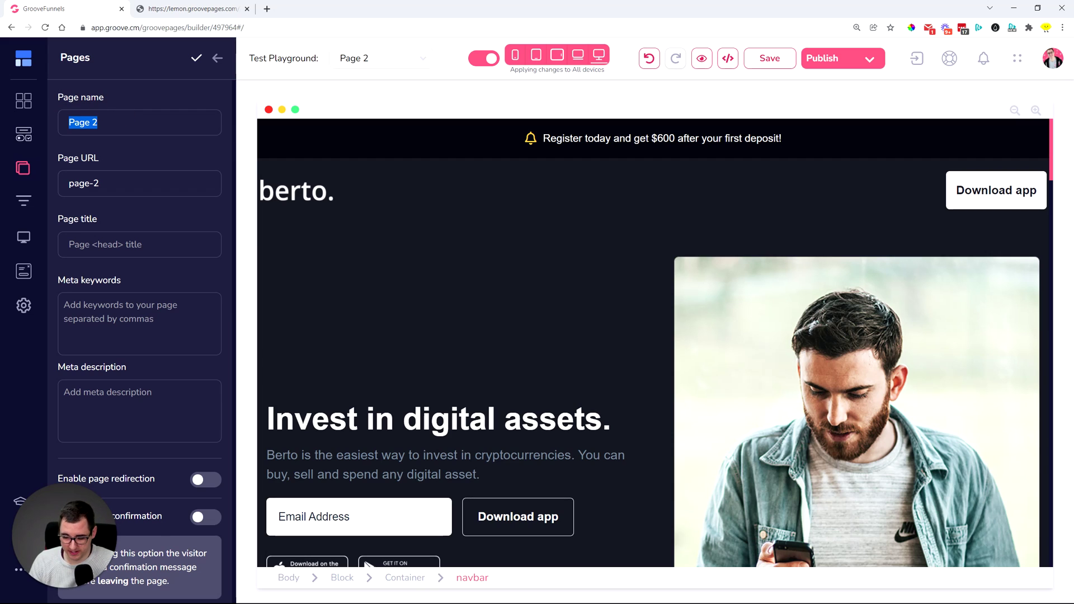
{"action": "type", "text": "App Demo"}
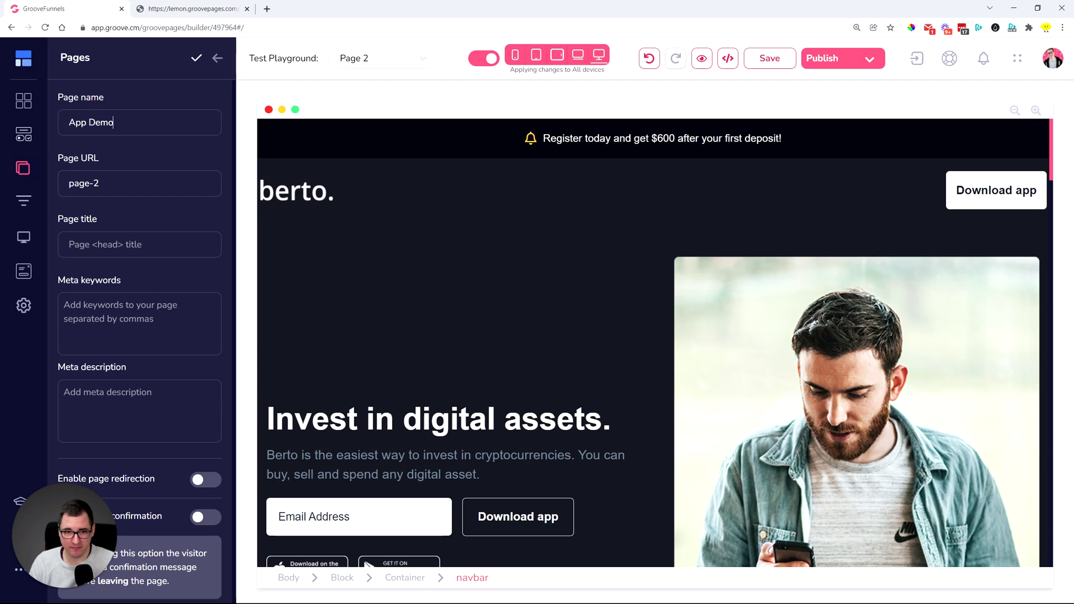
{"action": "left_click_drag", "start_coordinate": [99, 183], "coordinate": [59, 190]}
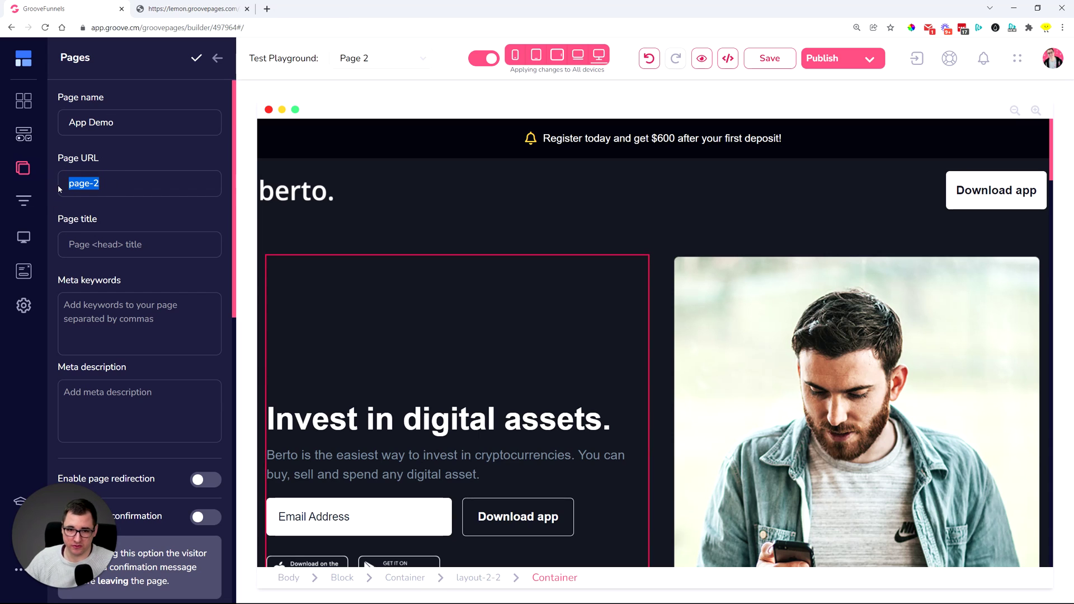
{"action": "type", "text": "app-demo"}
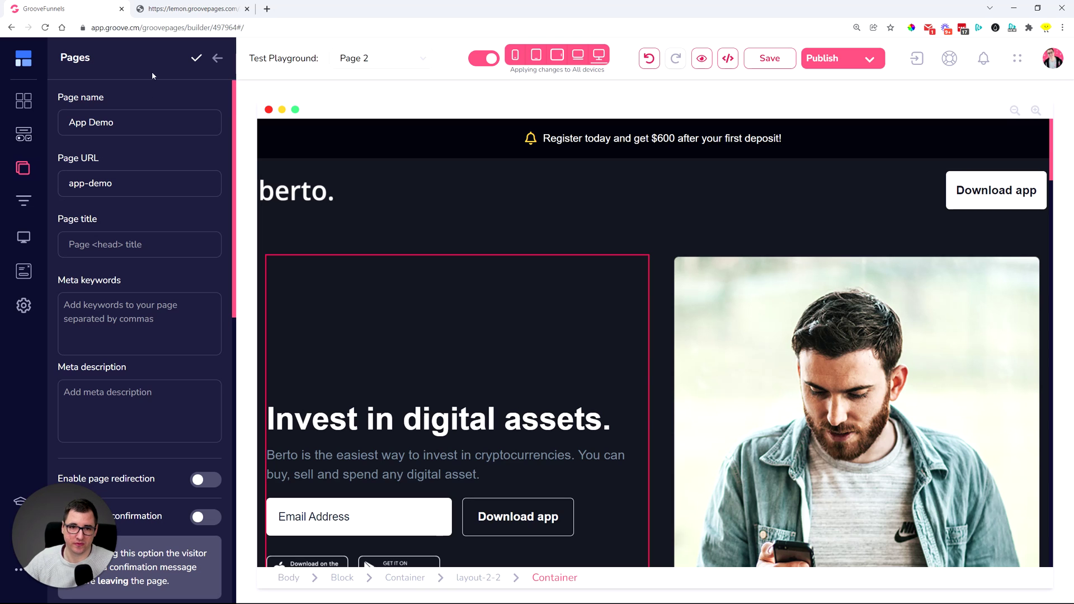
{"action": "left_click", "coordinate": [196, 58]}
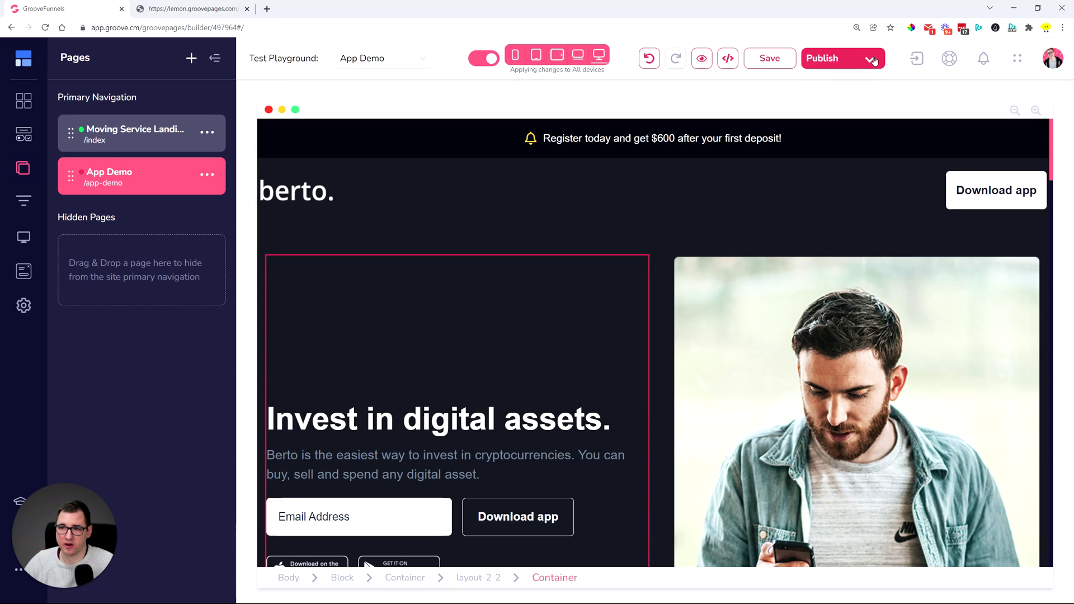
Republish the site with App Demo and switch to the published site's sitemap tab
{"action": "left_click", "coordinate": [822, 58]}
{"action": "left_click", "coordinate": [924, 386]}
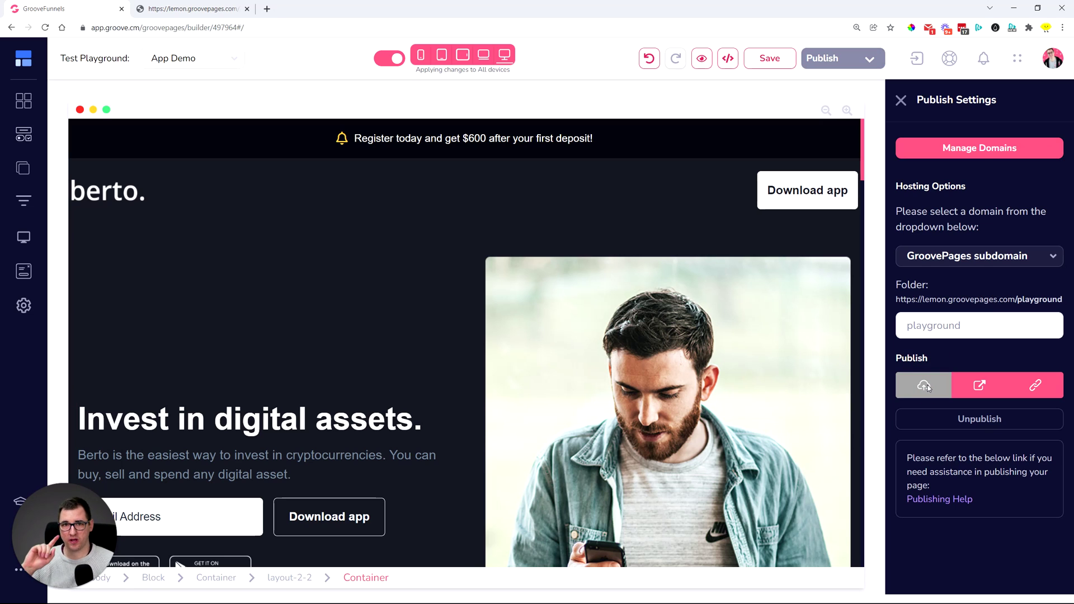
{"action": "left_click", "coordinate": [216, 9]}
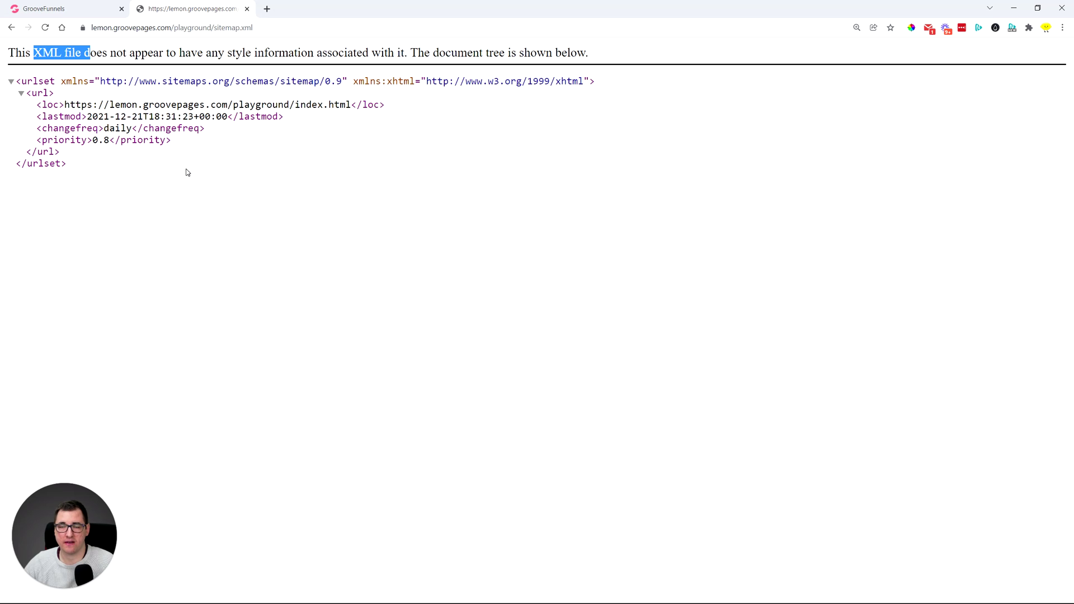
{"action": "left_click", "coordinate": [207, 211]}
{"action": "left_click", "coordinate": [51, 9]}
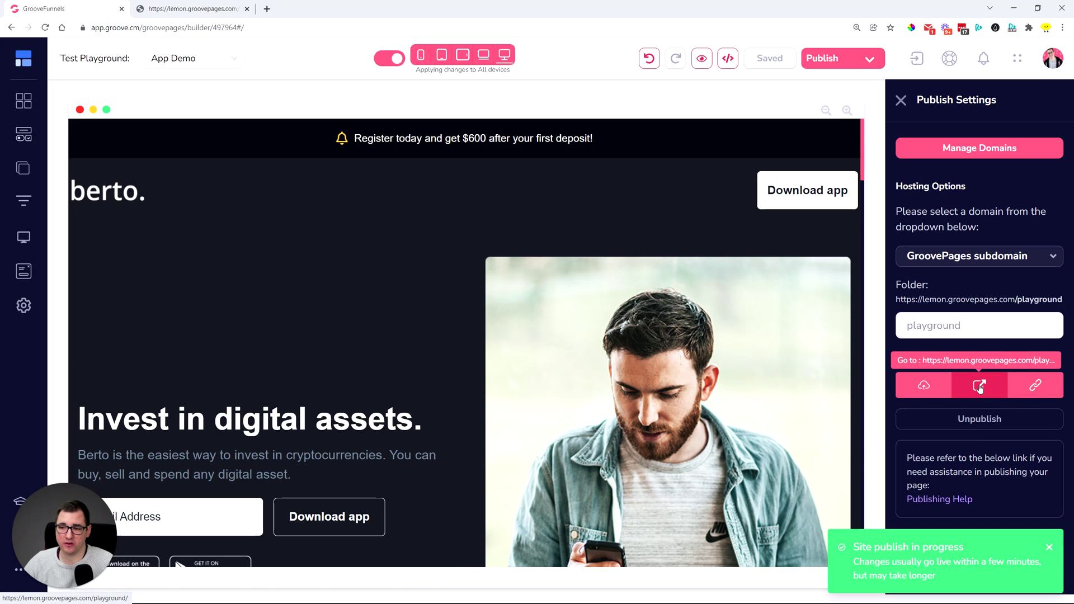
{"action": "left_click", "coordinate": [193, 9]}
Reload the sitemap, then swap sitemap.xml for robots.txt to view the robots file
{"action": "left_click", "coordinate": [46, 28]}
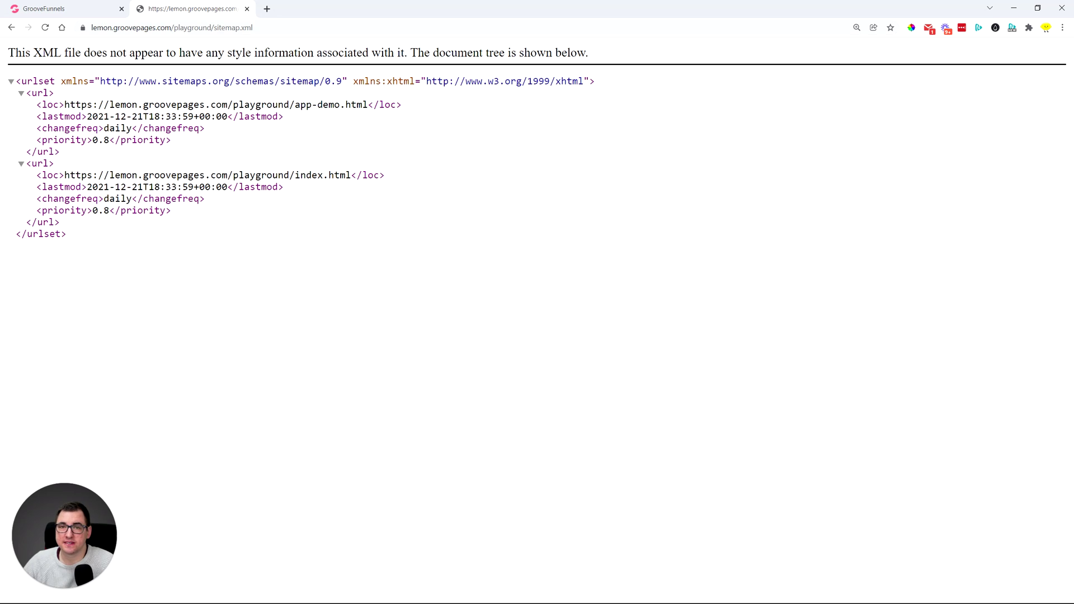
{"action": "left_click_drag", "start_coordinate": [253, 28], "coordinate": [216, 28]}
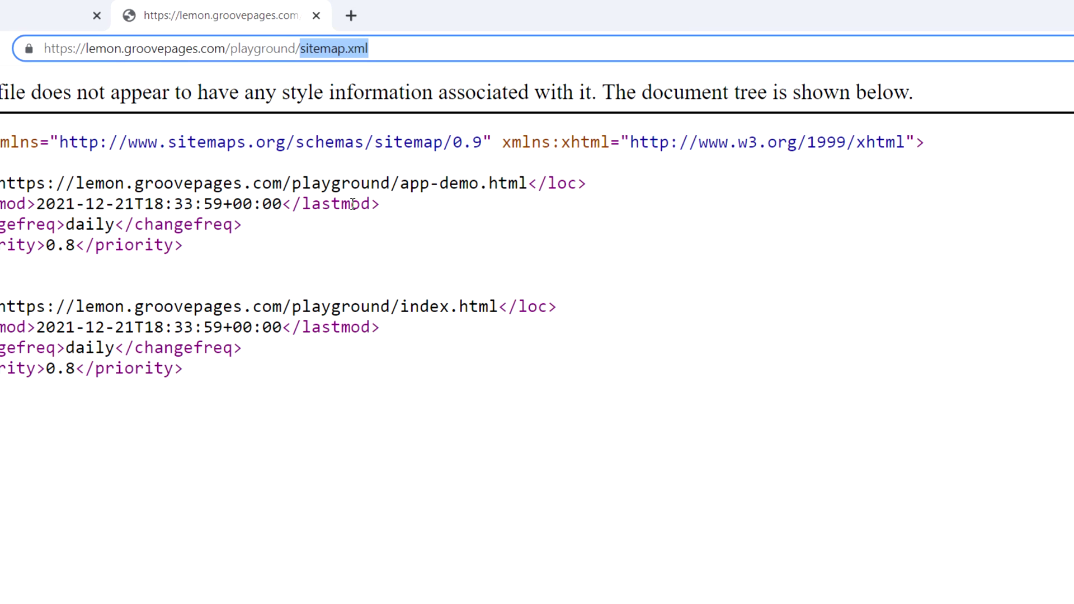
{"action": "type", "text": "r"}
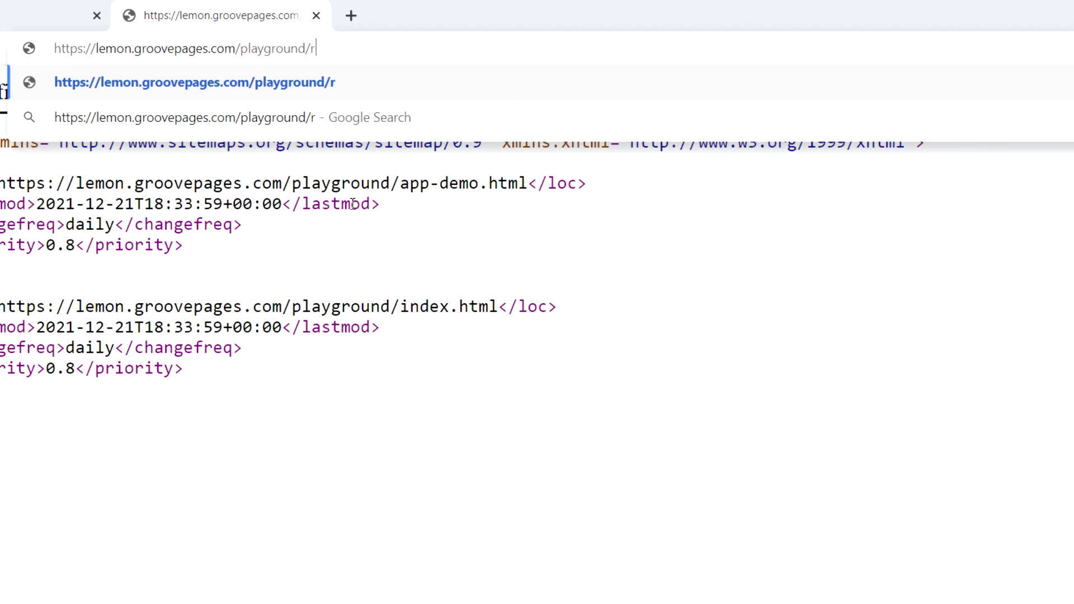
{"action": "type", "text": "obots.t"}
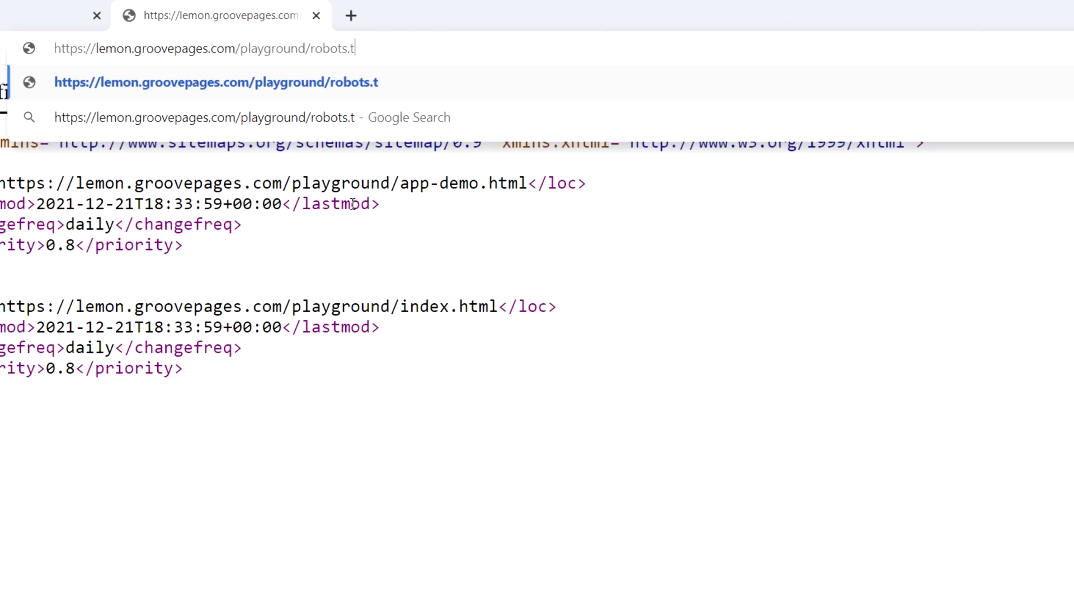
{"action": "type", "text": "xt"}
{"action": "key", "text": "Return"}
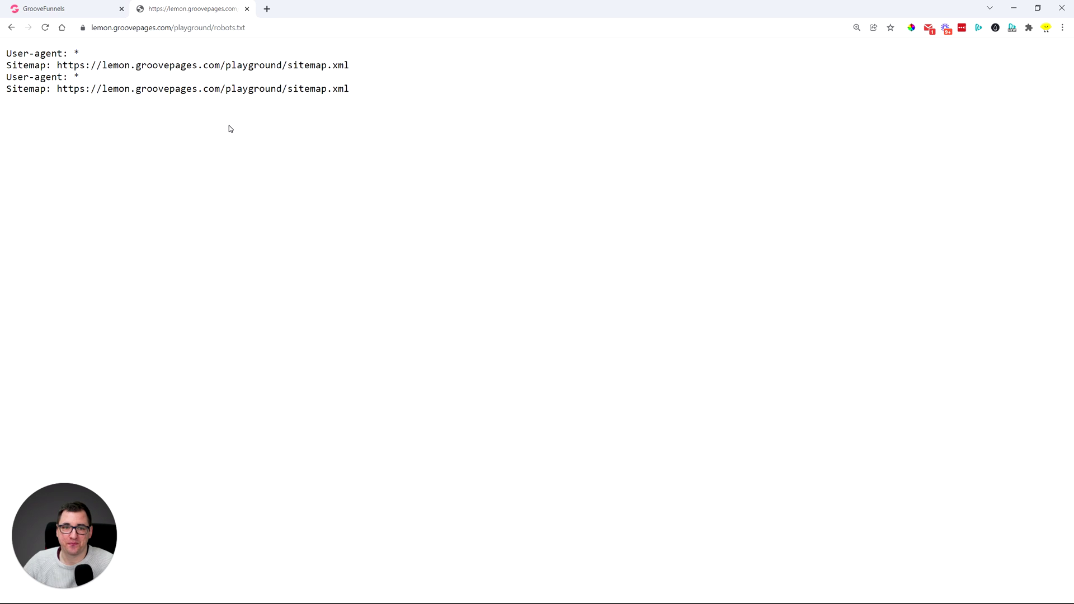
{"action": "left_click", "coordinate": [247, 9]}
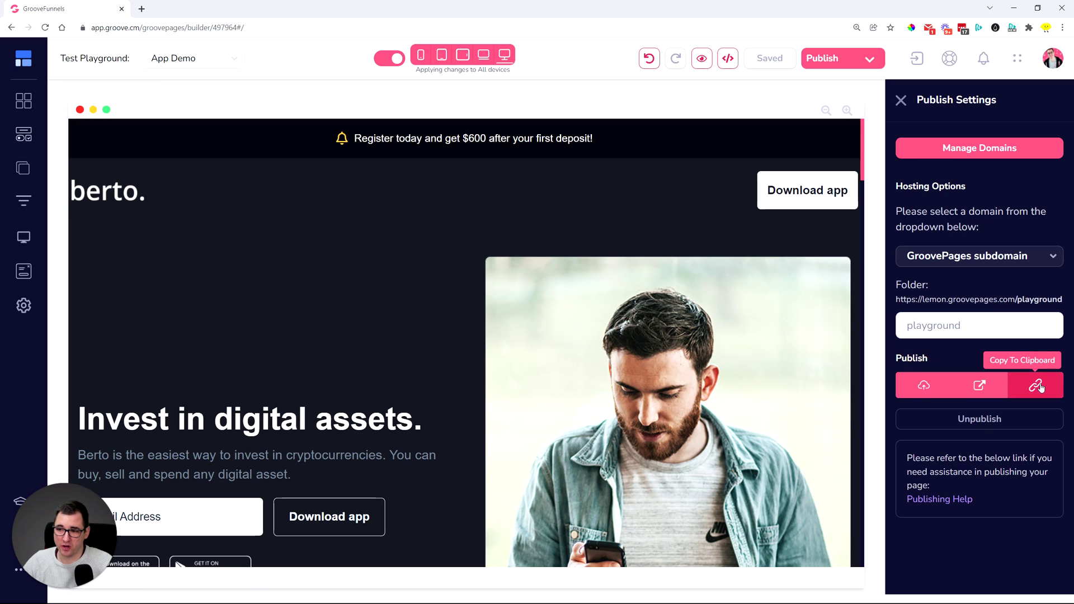
Copy the published site's link from Publish Settings
{"action": "left_click", "coordinate": [1040, 387]}
Paste the copied playground address into a new Chrome tab to check it, then close that tab
{"action": "left_click", "coordinate": [141, 9]}
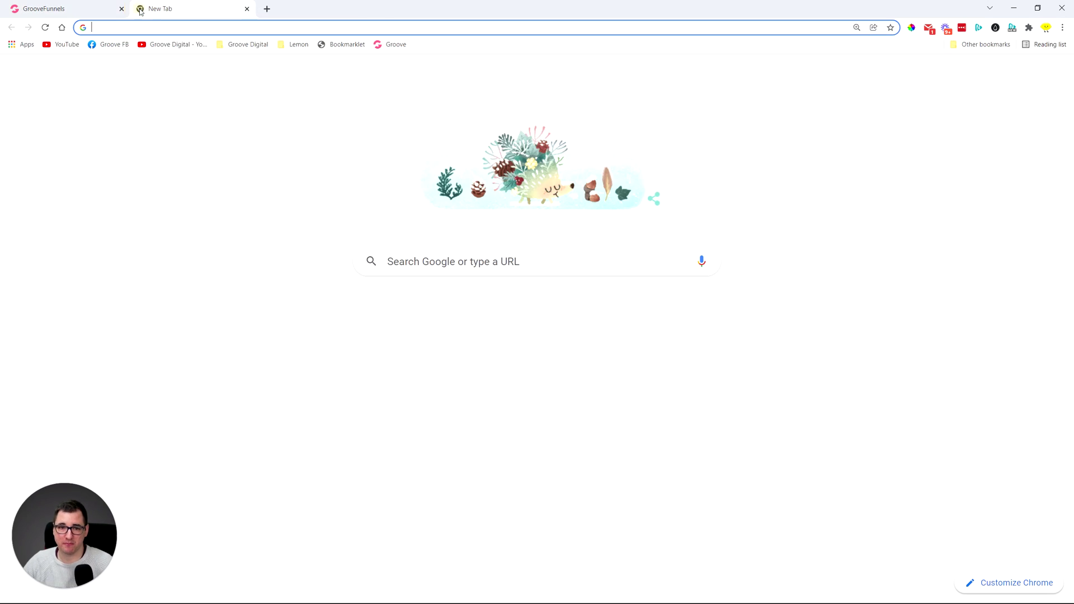
{"action": "type", "text": "https://lemon.groovepages.com/playground/"}
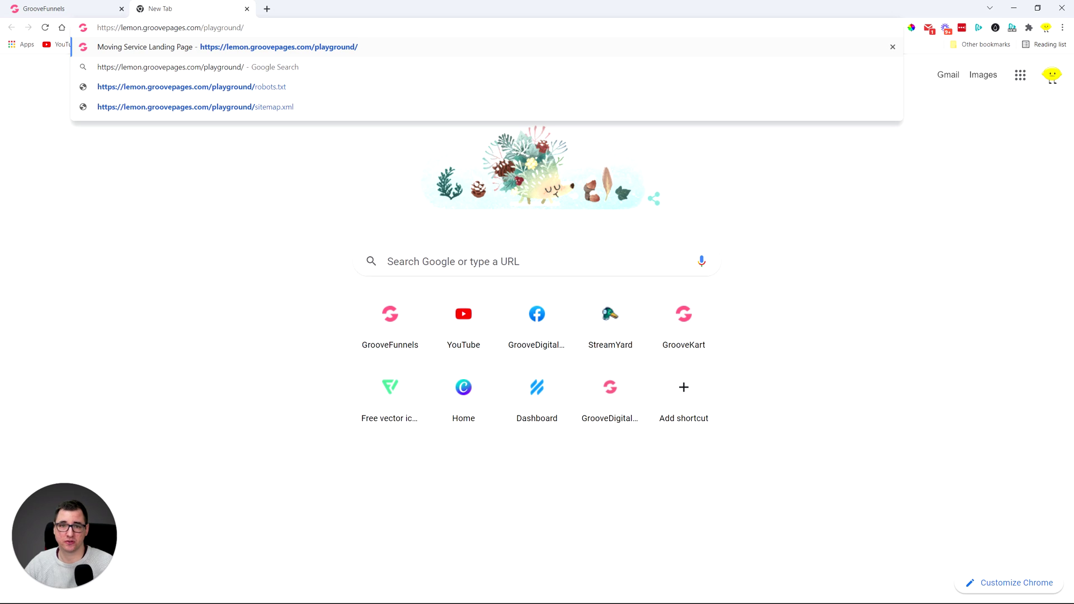
{"action": "left_click", "coordinate": [247, 8]}
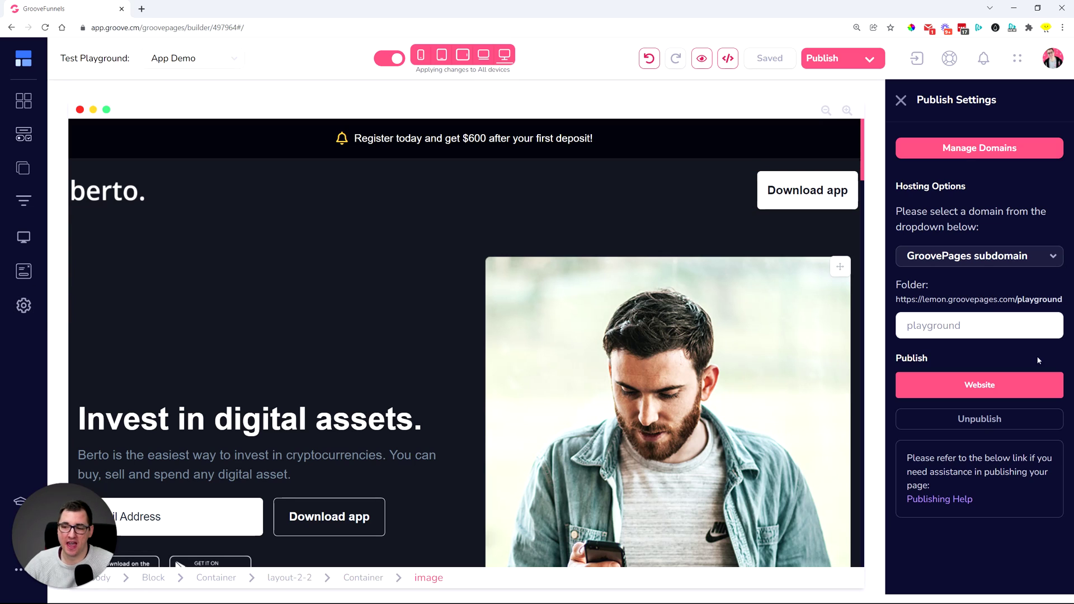
Check the Website button's upload, open and copy icons, then close Publish Settings
{"action": "mouse_move", "coordinate": [1037, 385]}
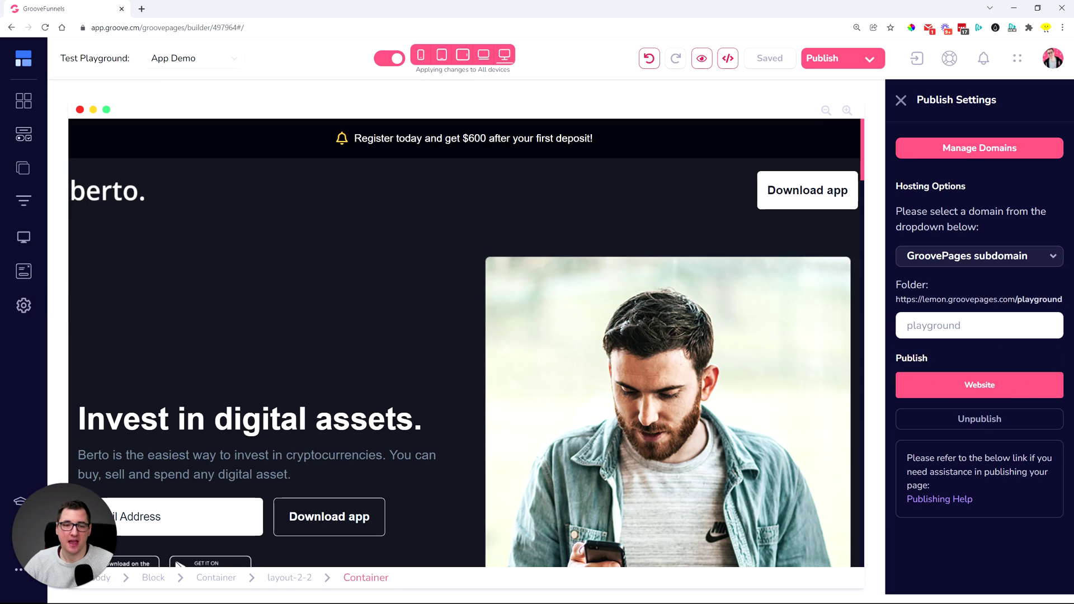
{"action": "mouse_move", "coordinate": [981, 392]}
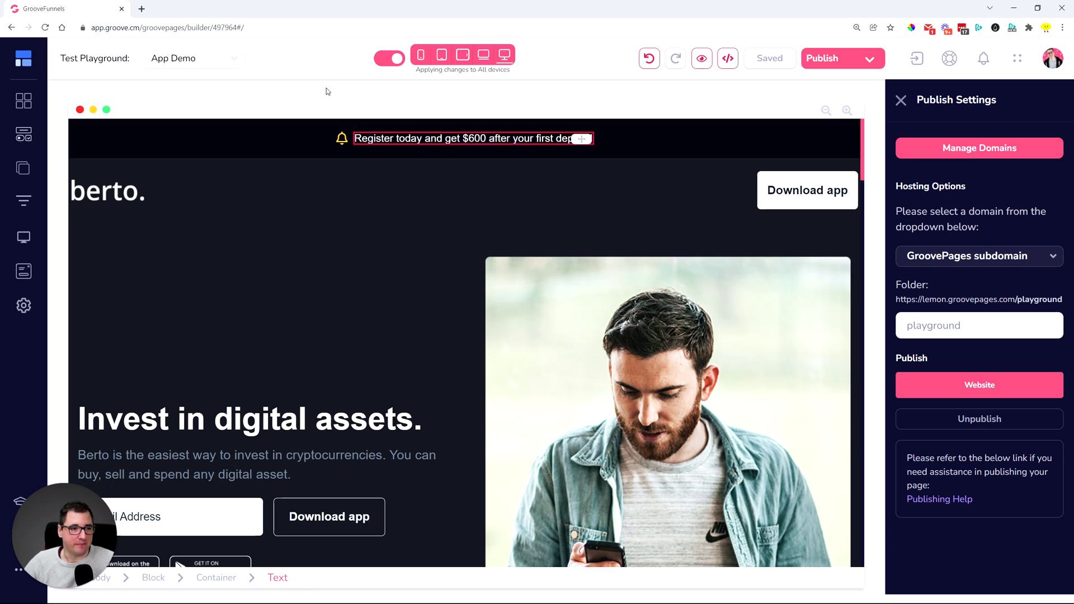
{"action": "left_click", "coordinate": [900, 101]}
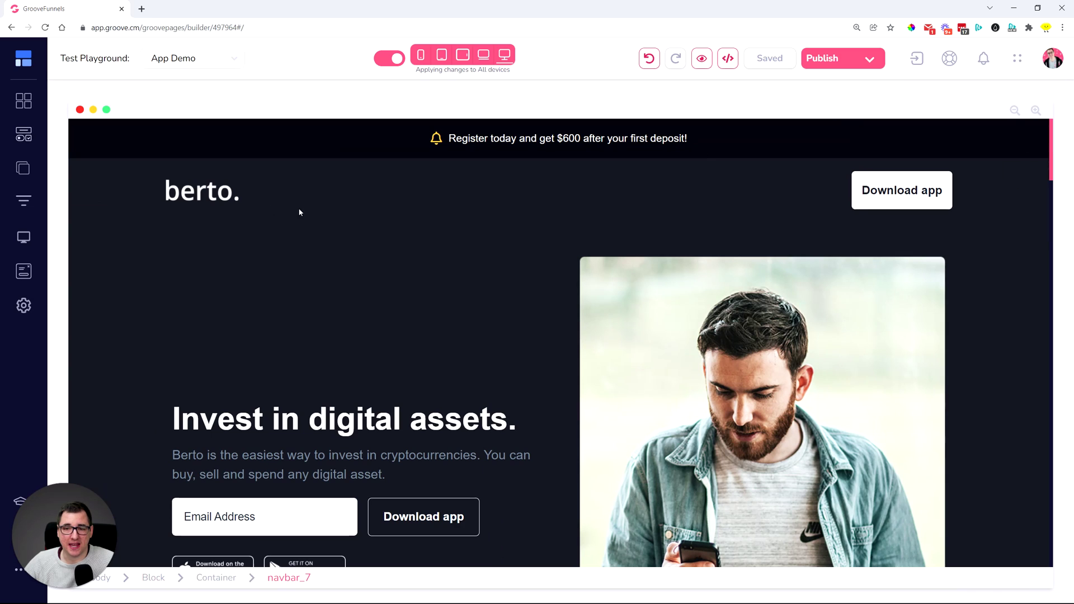
Drag a Countdown element from Elements above the 'Invest in digital assets.' heading
{"action": "scroll", "coordinate": [247, 309], "scroll_direction": "down", "scroll_amount": 1}
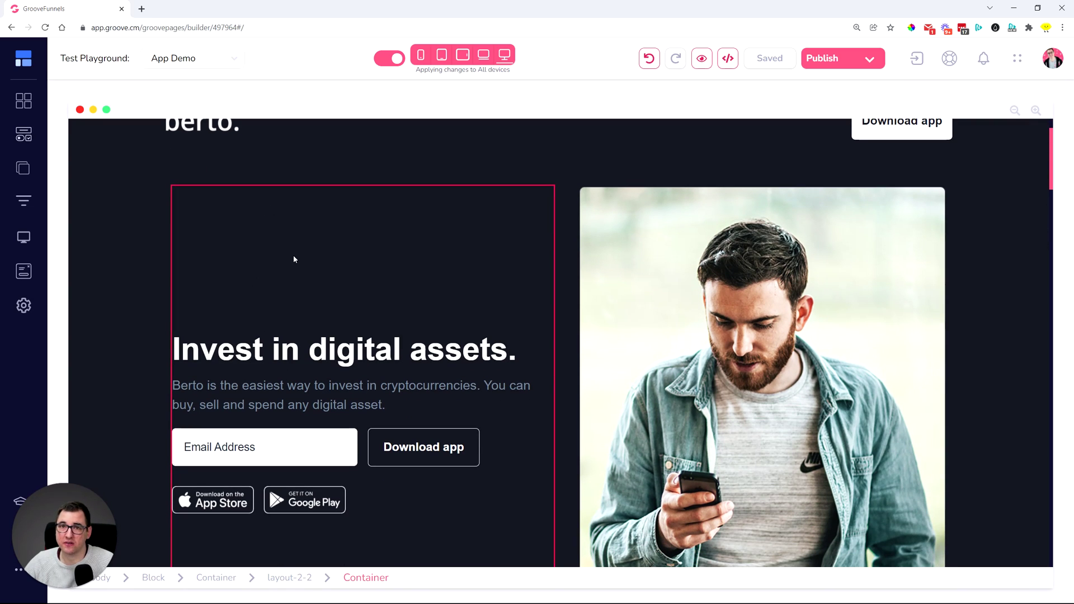
{"action": "left_click", "coordinate": [24, 135]}
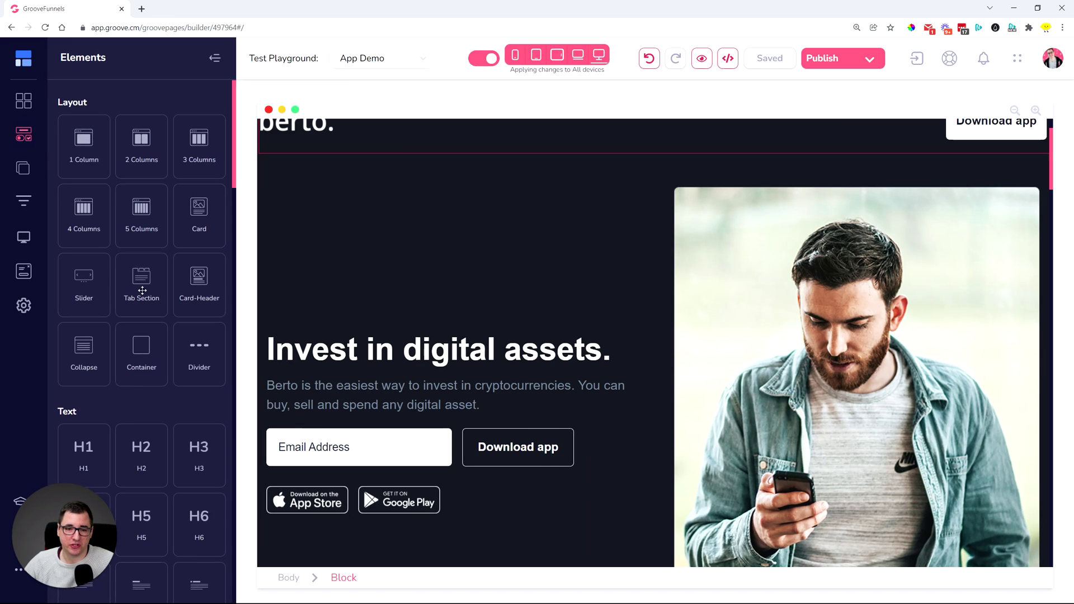
{"action": "scroll", "coordinate": [153, 303], "scroll_direction": "down", "scroll_amount": 10}
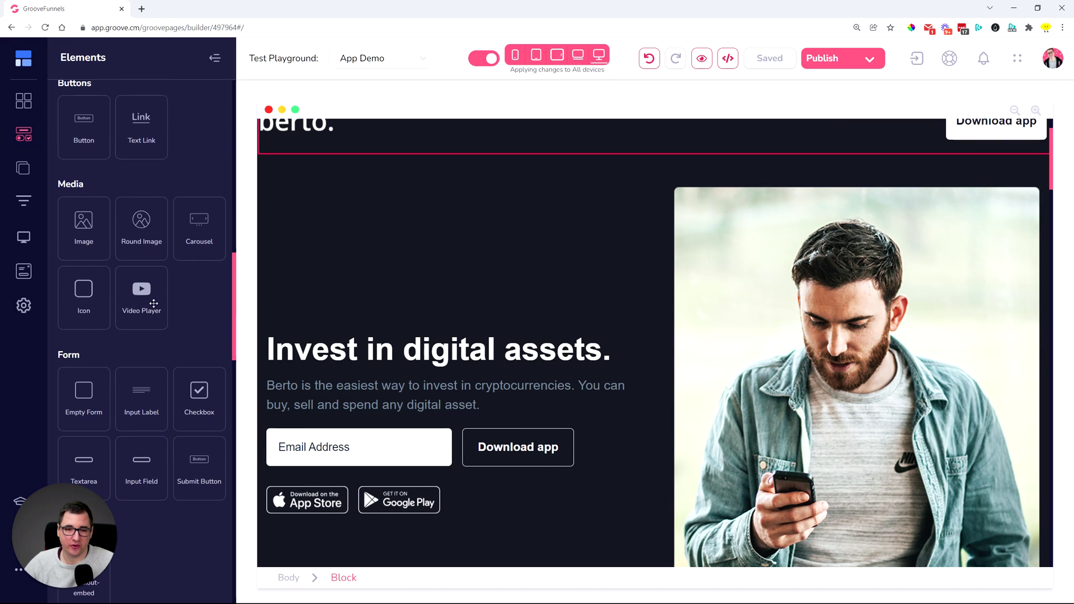
{"action": "scroll", "coordinate": [155, 307], "scroll_direction": "down", "scroll_amount": 9}
{"action": "scroll", "coordinate": [158, 304], "scroll_direction": "down", "scroll_amount": 3}
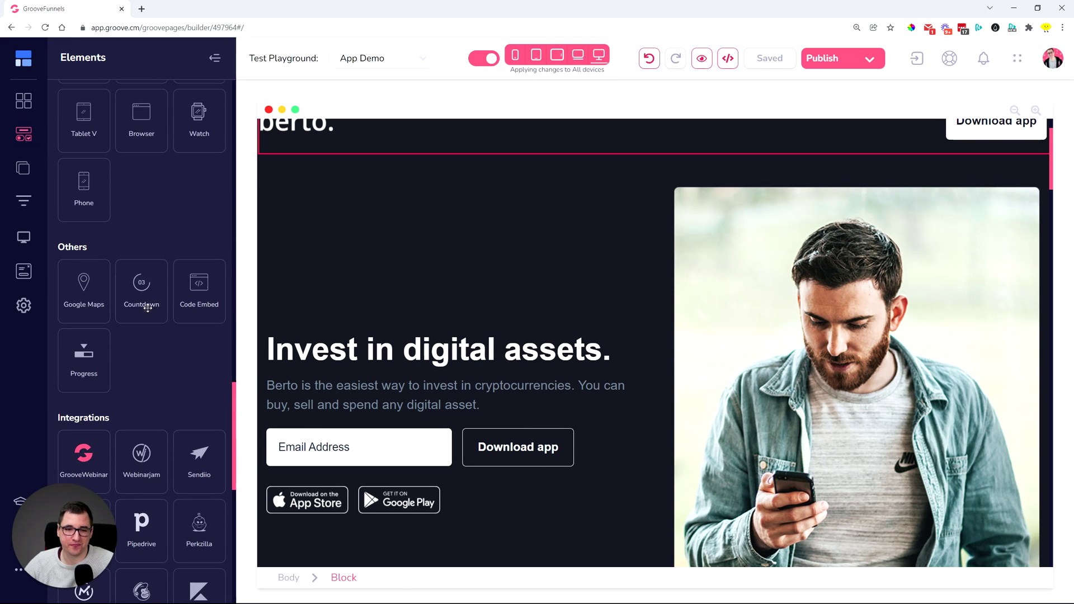
{"action": "left_click_drag", "start_coordinate": [146, 305], "coordinate": [428, 328]}
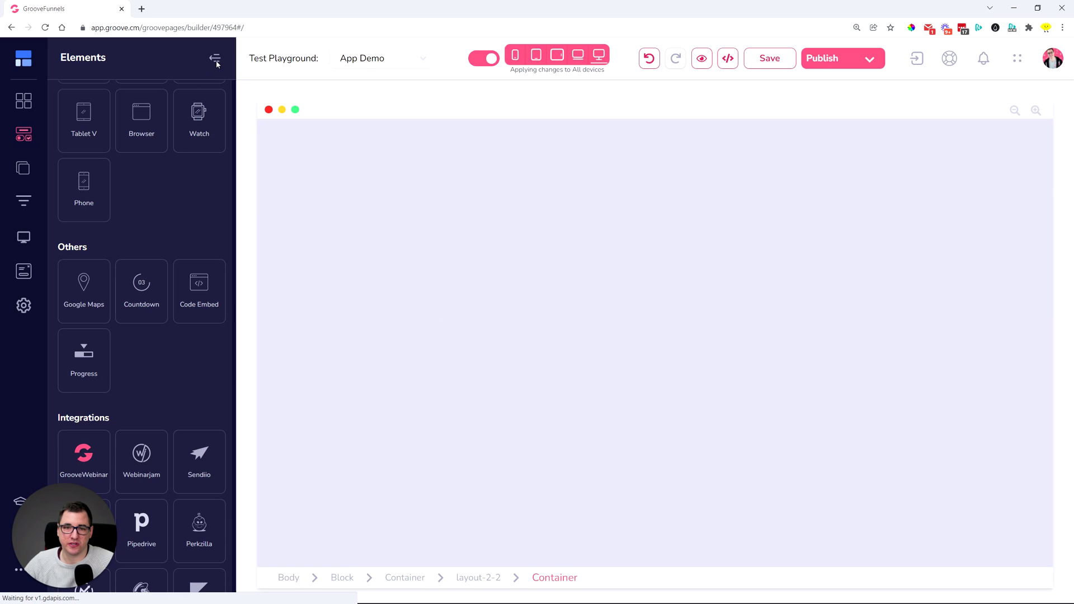
{"action": "left_click", "coordinate": [216, 59]}
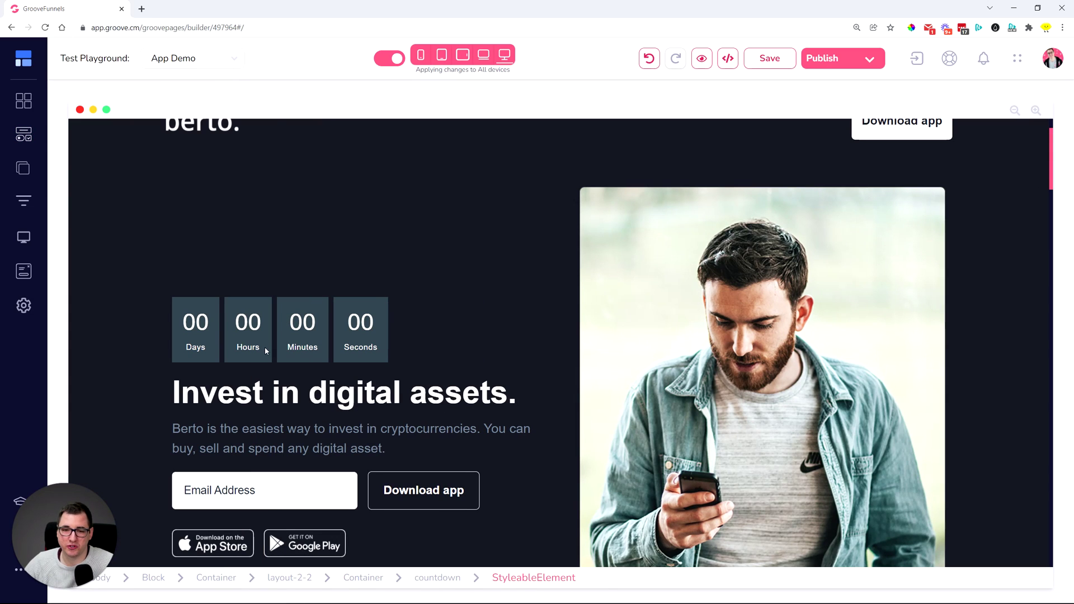
Set the countdown's 'When countdown reaches zero' option to Show/Hide Blocks, then zoom out to 110%
{"action": "left_click", "coordinate": [267, 347]}
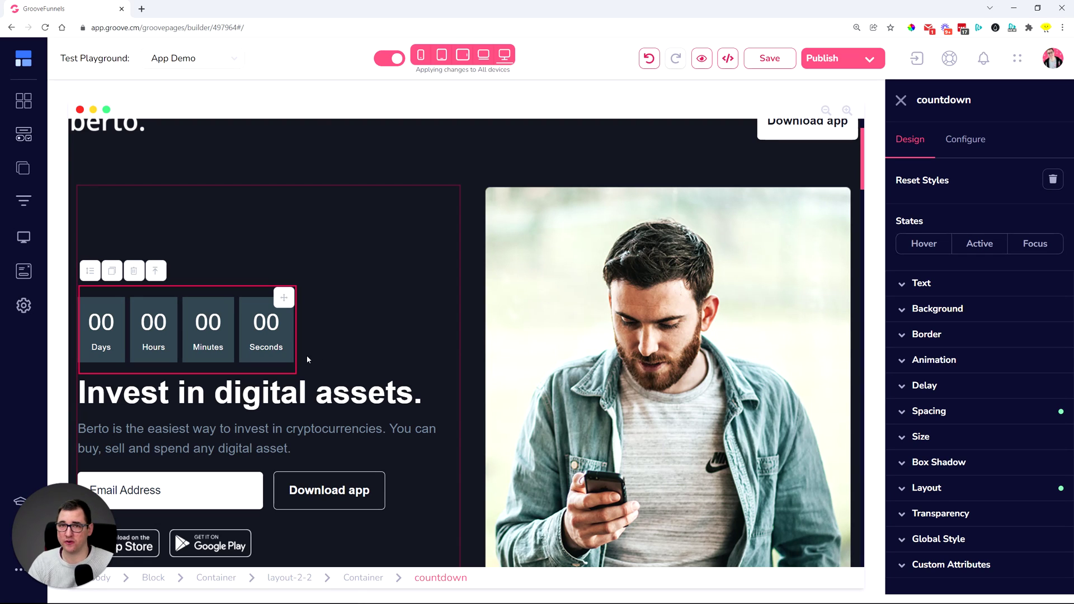
{"action": "left_click", "coordinate": [957, 150]}
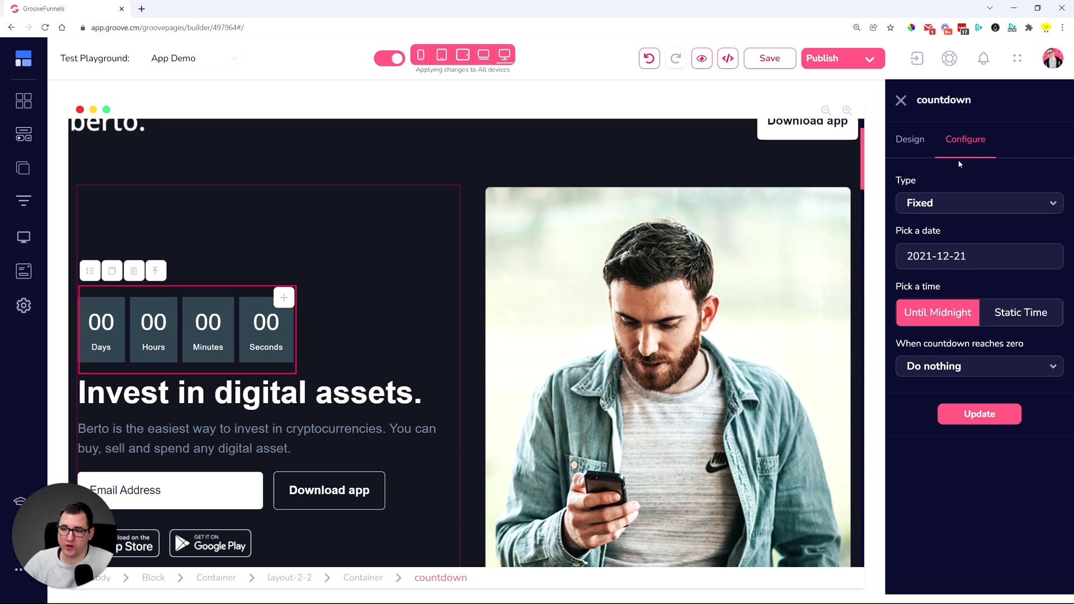
{"action": "left_click", "coordinate": [969, 367]}
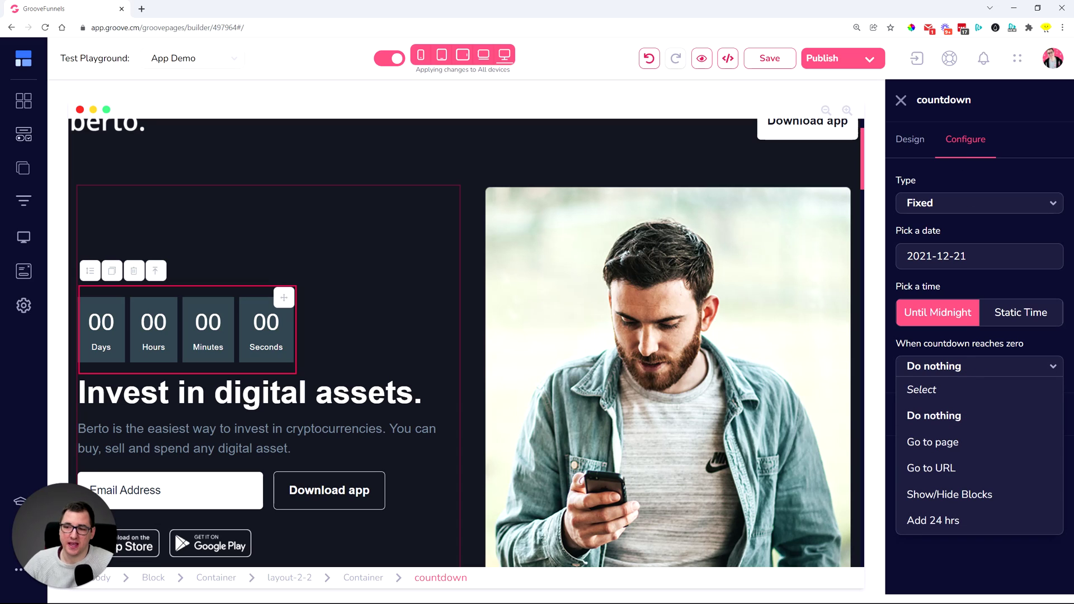
{"action": "left_click", "coordinate": [938, 499]}
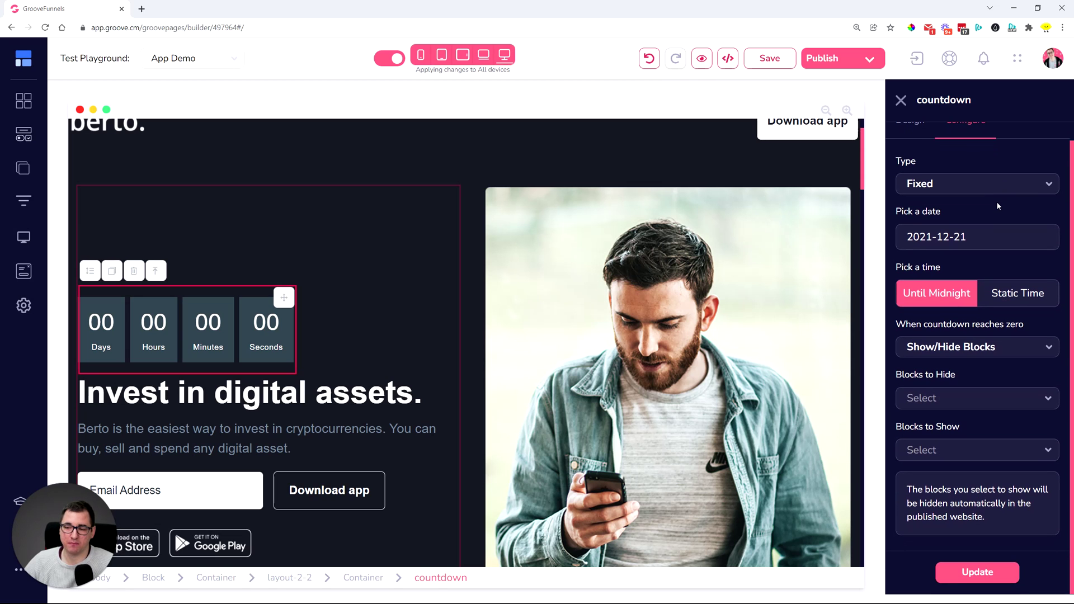
{"action": "scroll", "coordinate": [404, 267], "scroll_direction": "down", "scroll_amount": 6}
{"action": "scroll", "coordinate": [403, 230], "scroll_direction": "up", "scroll_amount": 8}
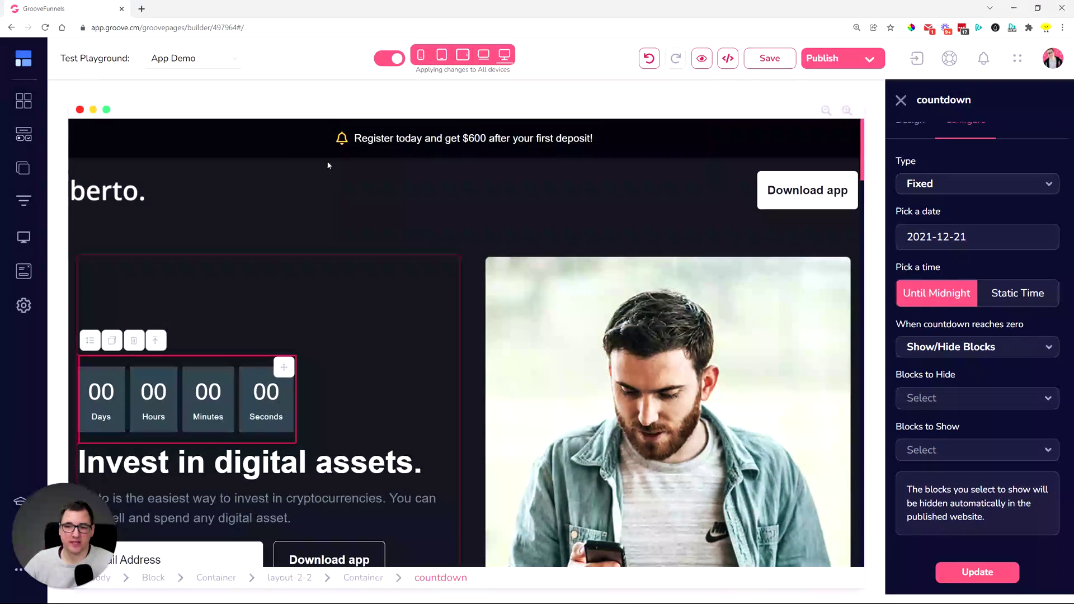
{"action": "key", "text": "ctrl+minus"}
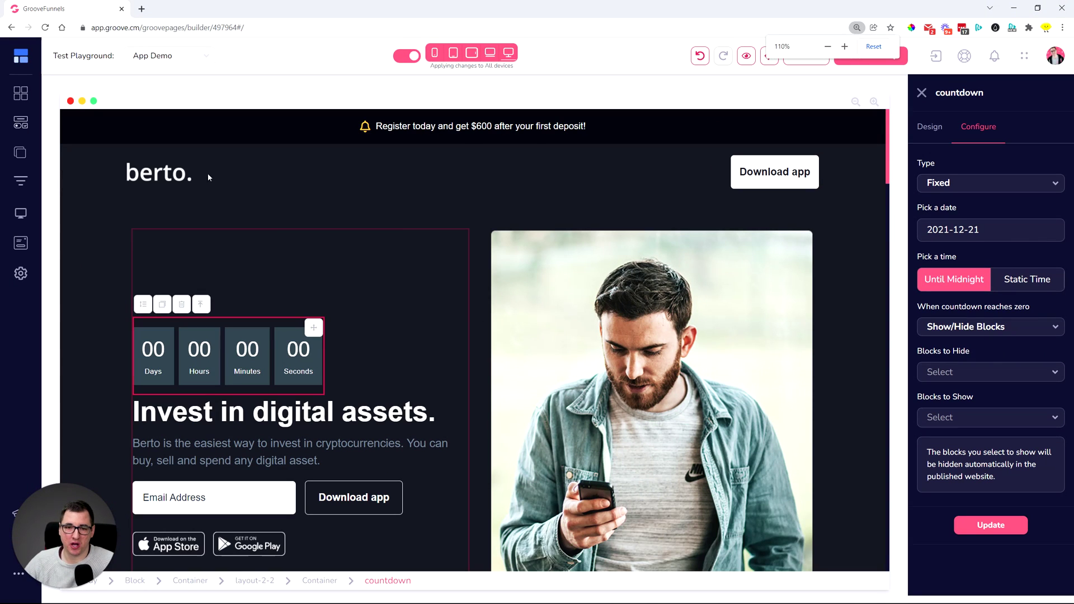
Select the Why invest in crypto section after trying the banner and navbar blocks
{"action": "left_click", "coordinate": [188, 125]}
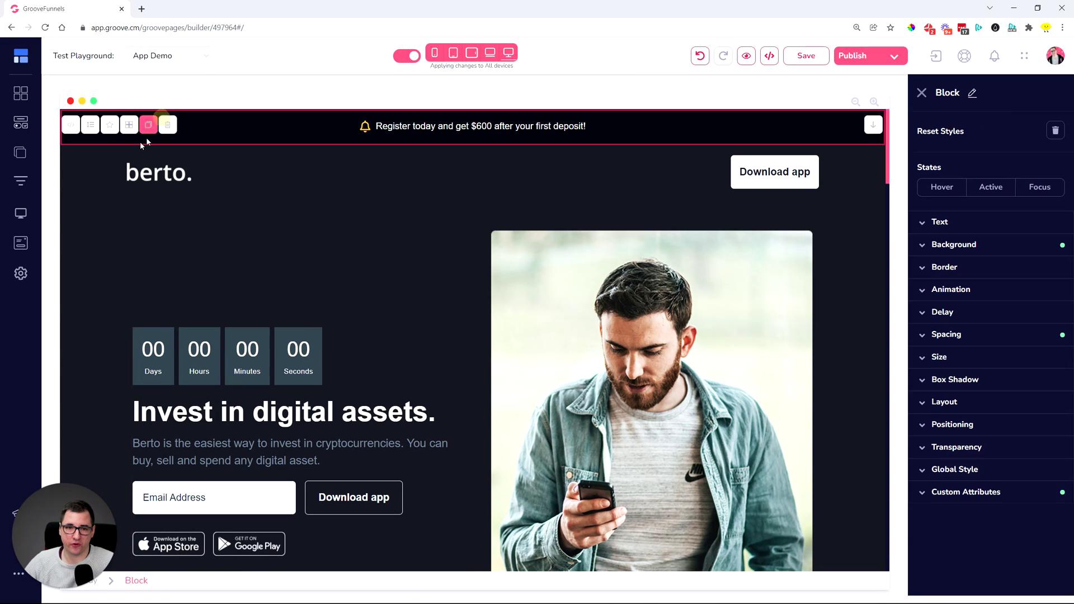
{"action": "scroll", "coordinate": [103, 204], "scroll_direction": "down", "scroll_amount": 5}
{"action": "scroll", "coordinate": [103, 207], "scroll_direction": "up", "scroll_amount": 6}
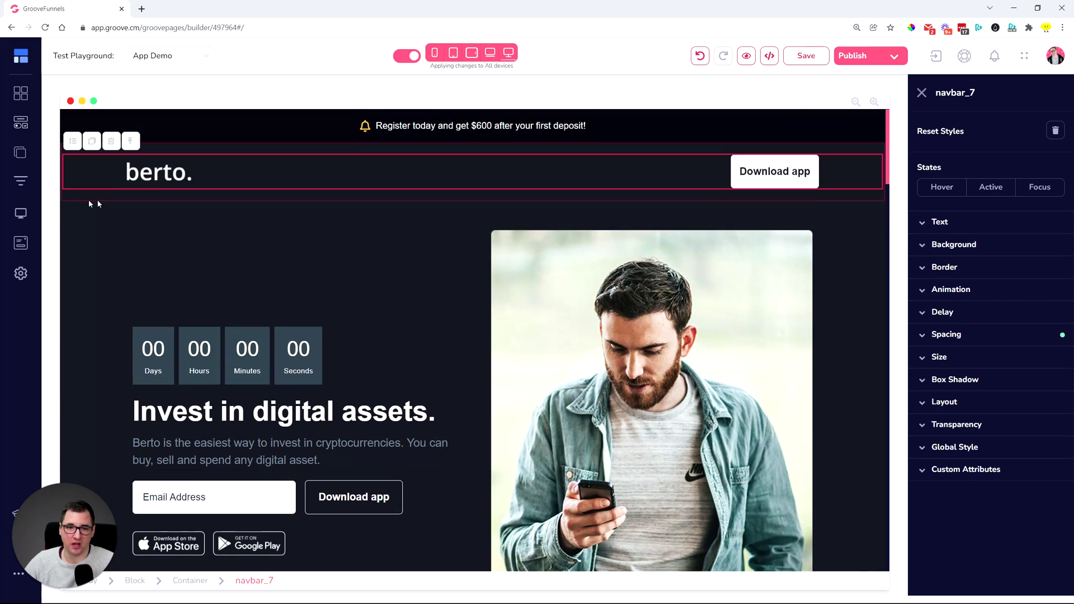
{"action": "left_click", "coordinate": [79, 200]}
{"action": "scroll", "coordinate": [75, 271], "scroll_direction": "down", "scroll_amount": 5}
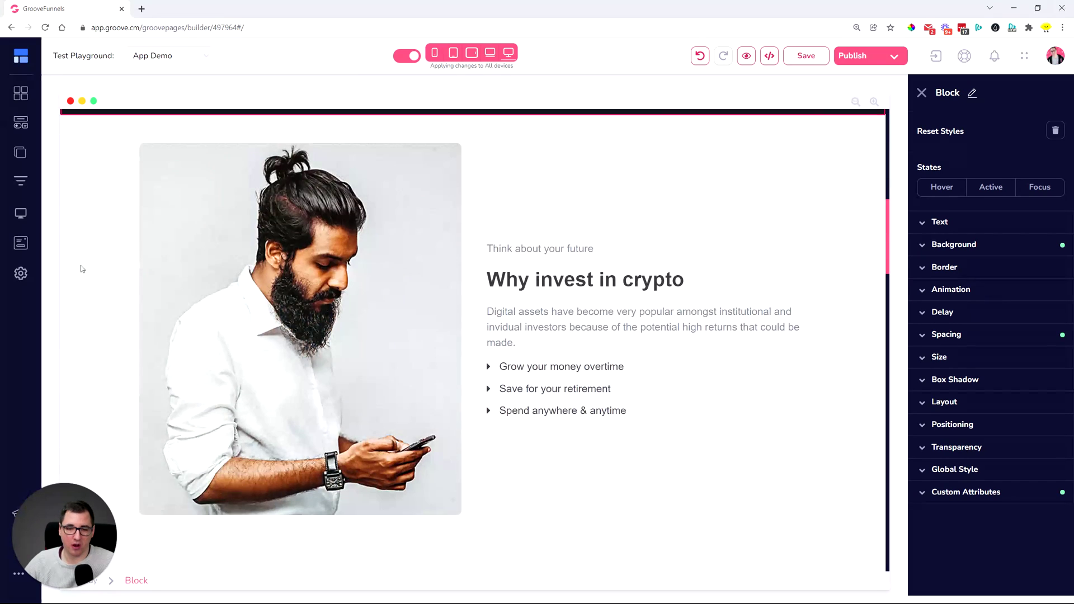
{"action": "left_click", "coordinate": [86, 167]}
{"action": "scroll", "coordinate": [98, 212], "scroll_direction": "down", "scroll_amount": 7}
{"action": "scroll", "coordinate": [241, 253], "scroll_direction": "up", "scroll_amount": 12}
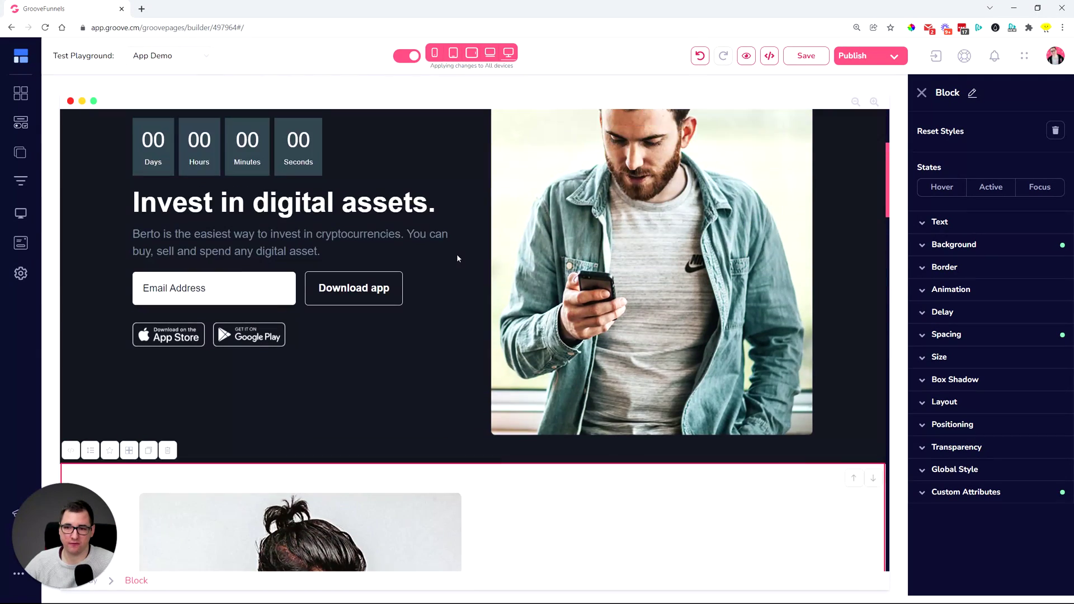
{"action": "scroll", "coordinate": [753, 283], "scroll_direction": "down", "scroll_amount": 2}
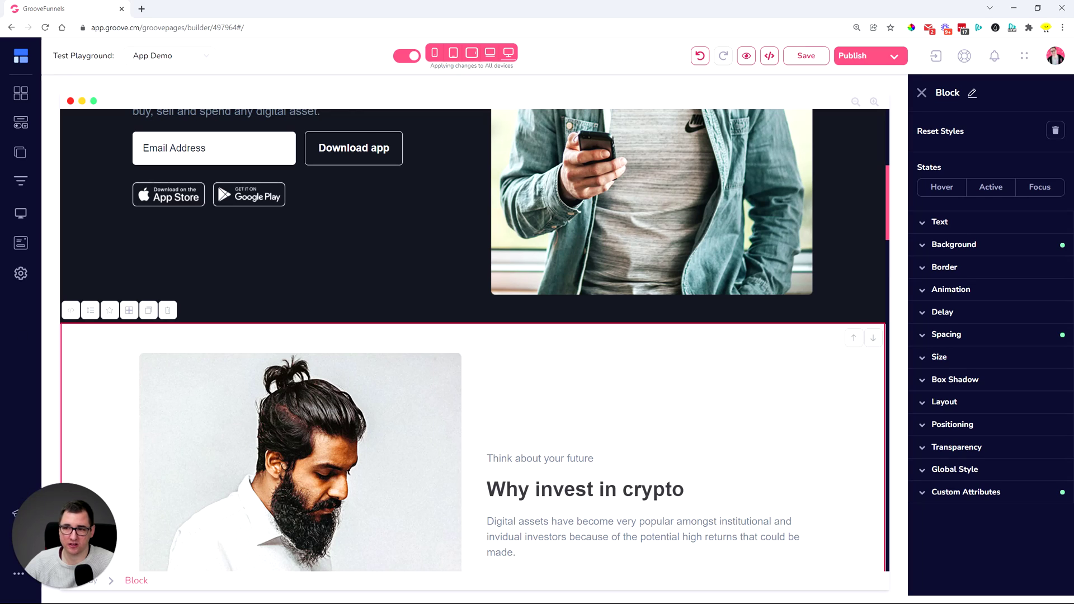
Rename the selected block to 'White section'
{"action": "double_click", "coordinate": [947, 93]}
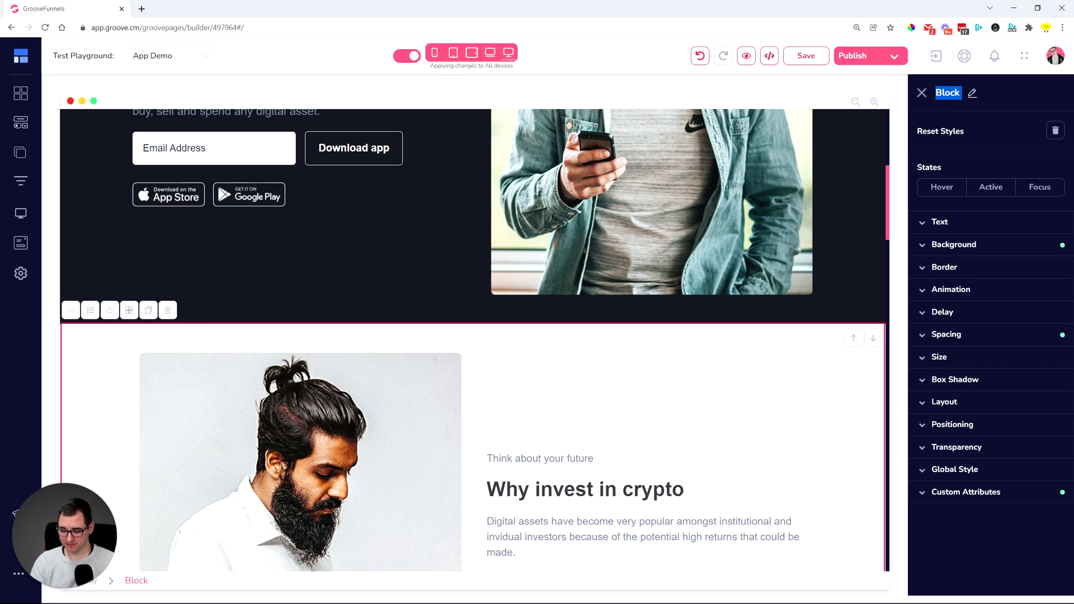
{"action": "key", "text": "ctrl+s"}
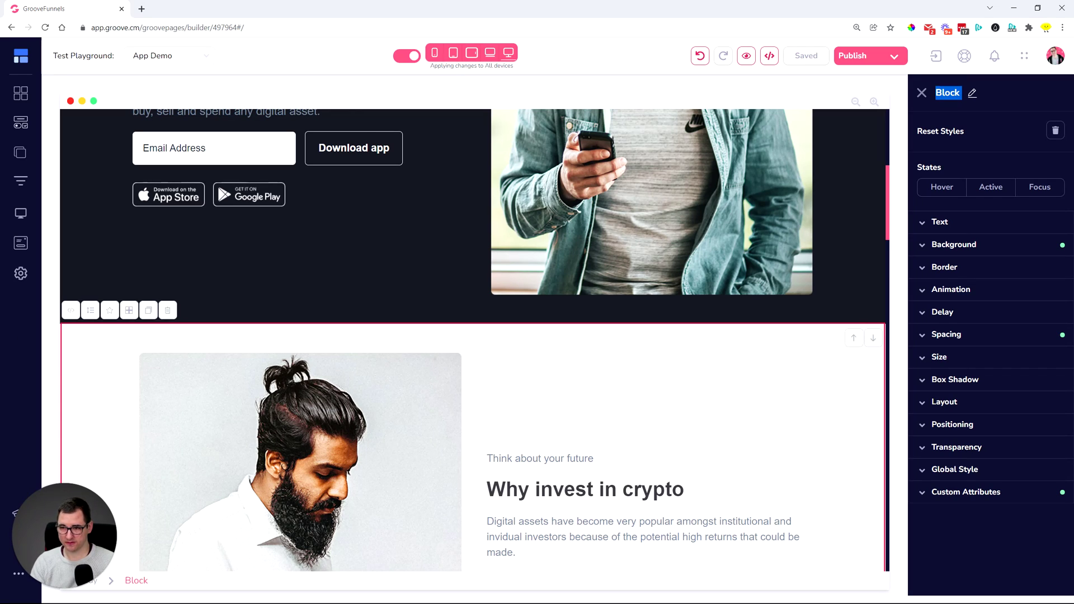
{"action": "left_click", "coordinate": [944, 95]}
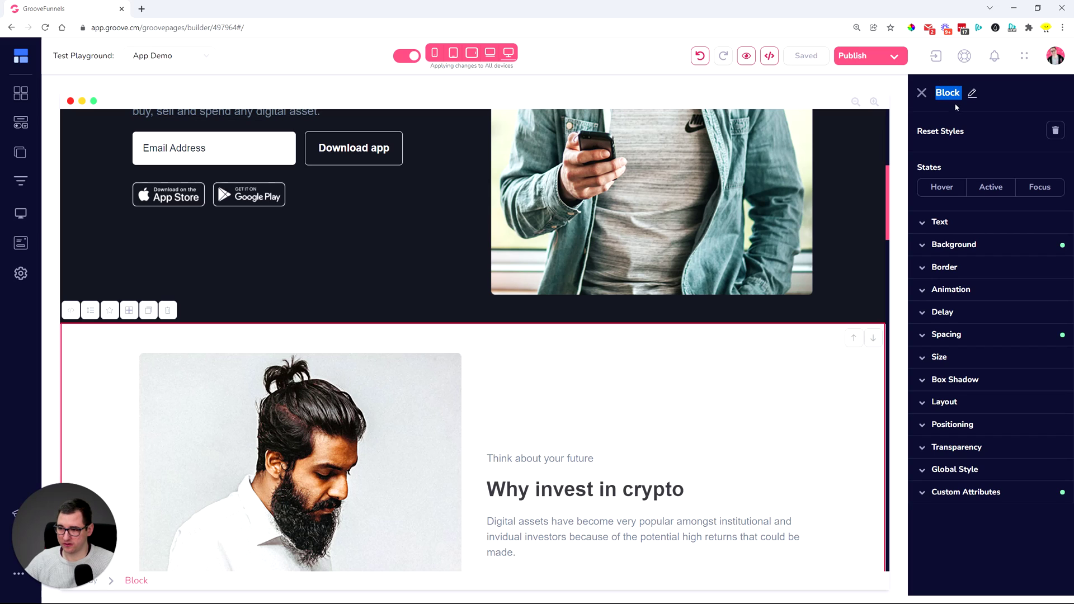
{"action": "left_click", "coordinate": [972, 92]}
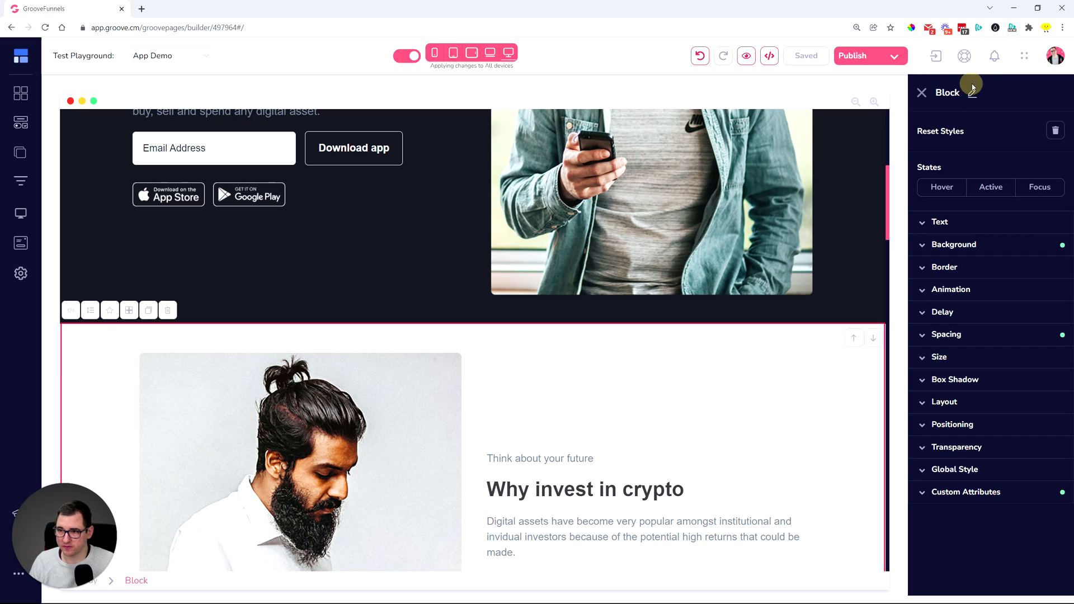
{"action": "double_click", "coordinate": [972, 93]}
{"action": "type", "text": "W"}
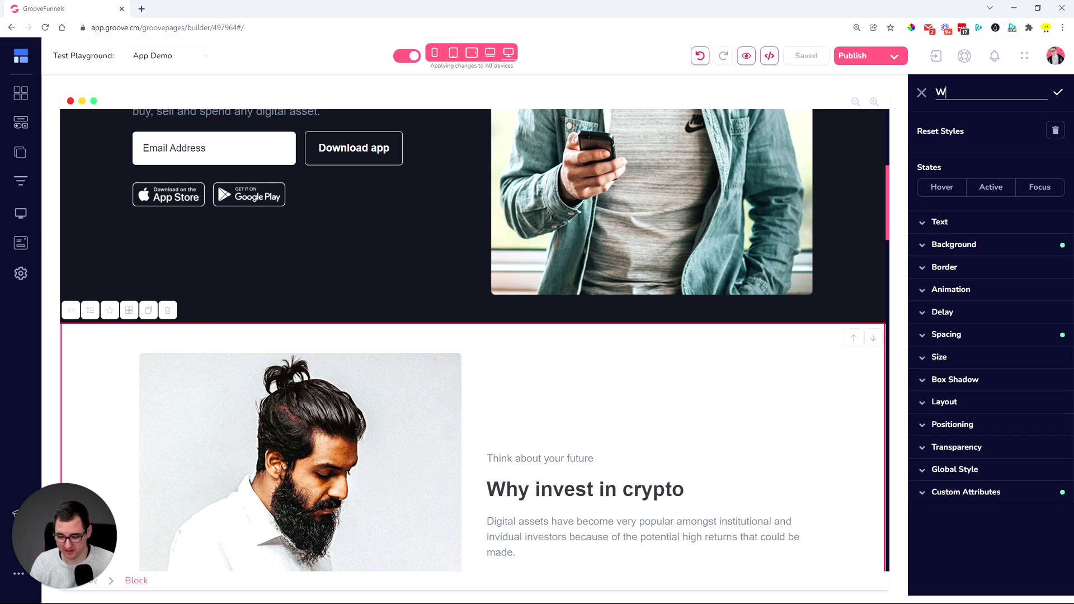
{"action": "type", "text": "hite se"}
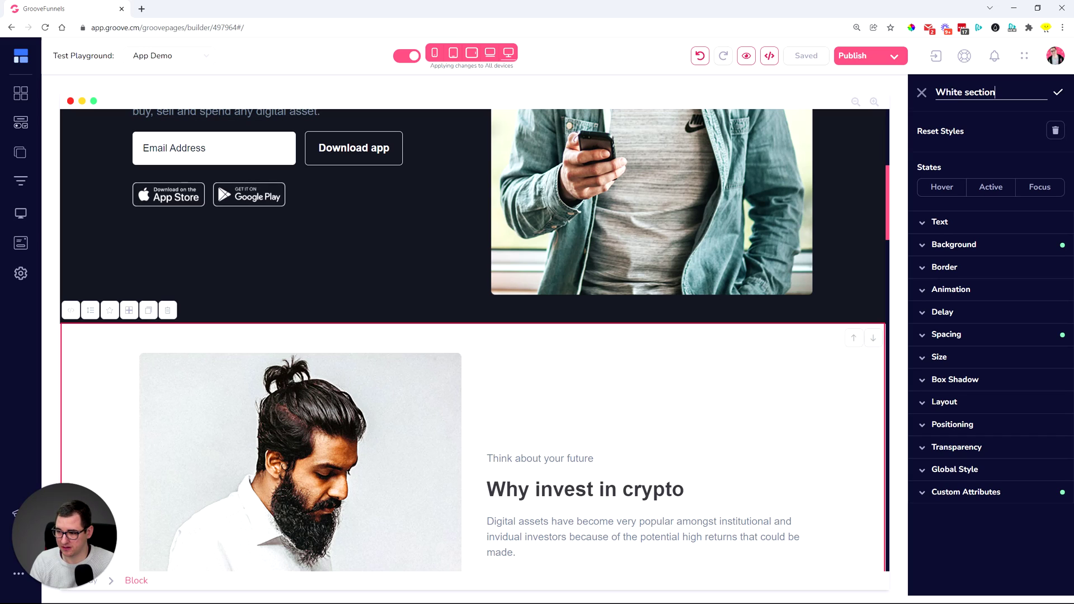
{"action": "type", "text": "ction"}
{"action": "left_click", "coordinate": [1059, 93]}
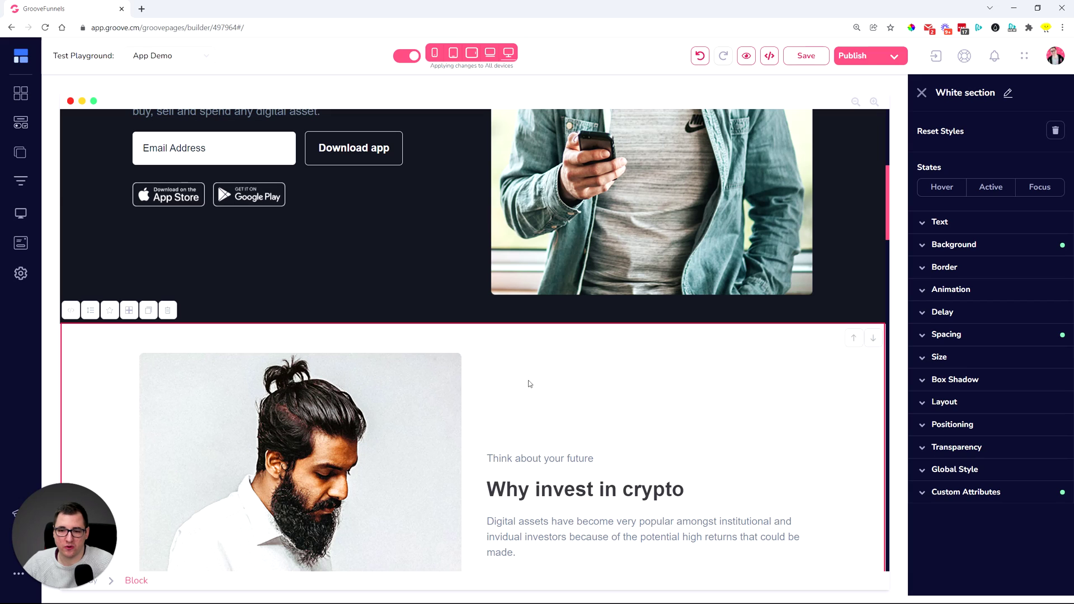
Make the countdown hide Block1, Block2, Block3 and White section at zero via Show/Hide Blocks
{"action": "scroll", "coordinate": [530, 380], "scroll_direction": "up", "scroll_amount": 6}
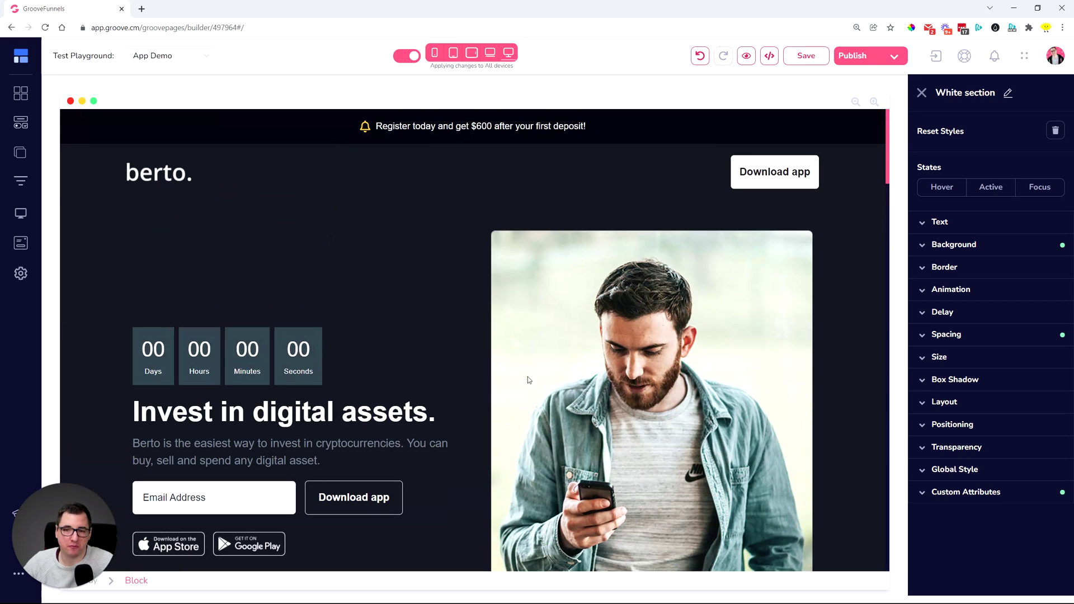
{"action": "left_click", "coordinate": [272, 367]}
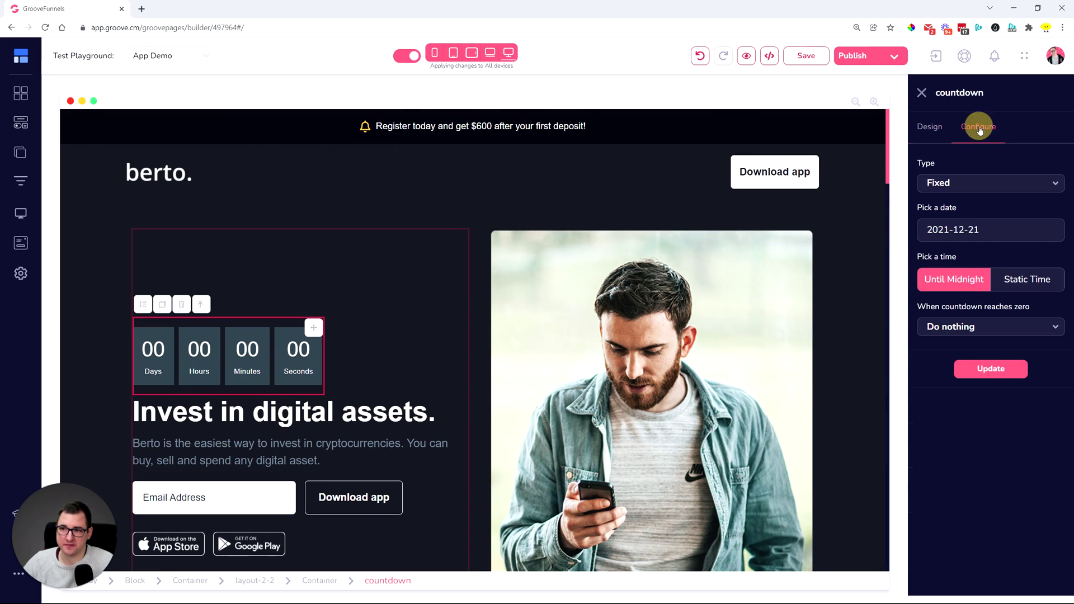
{"action": "left_click", "coordinate": [958, 326]}
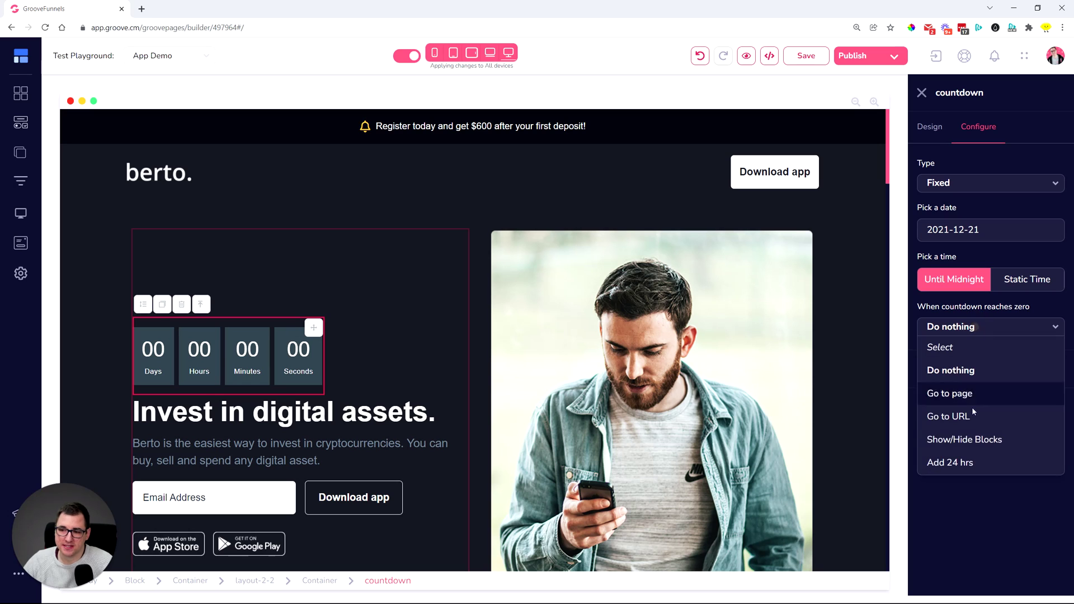
{"action": "left_click", "coordinate": [970, 440]}
{"action": "left_click", "coordinate": [962, 371]}
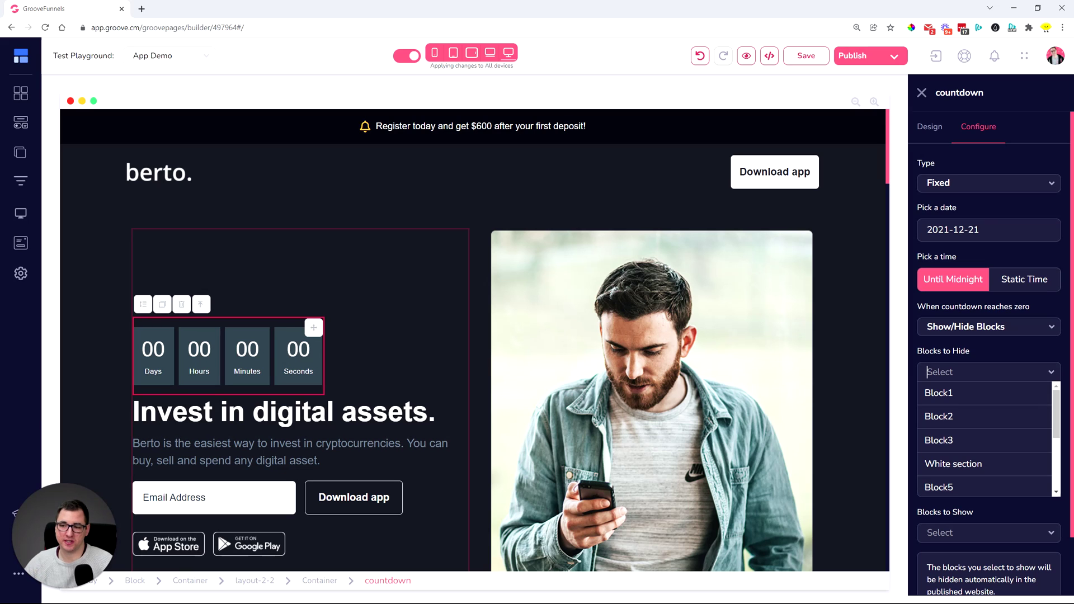
{"action": "left_click", "coordinate": [958, 465]}
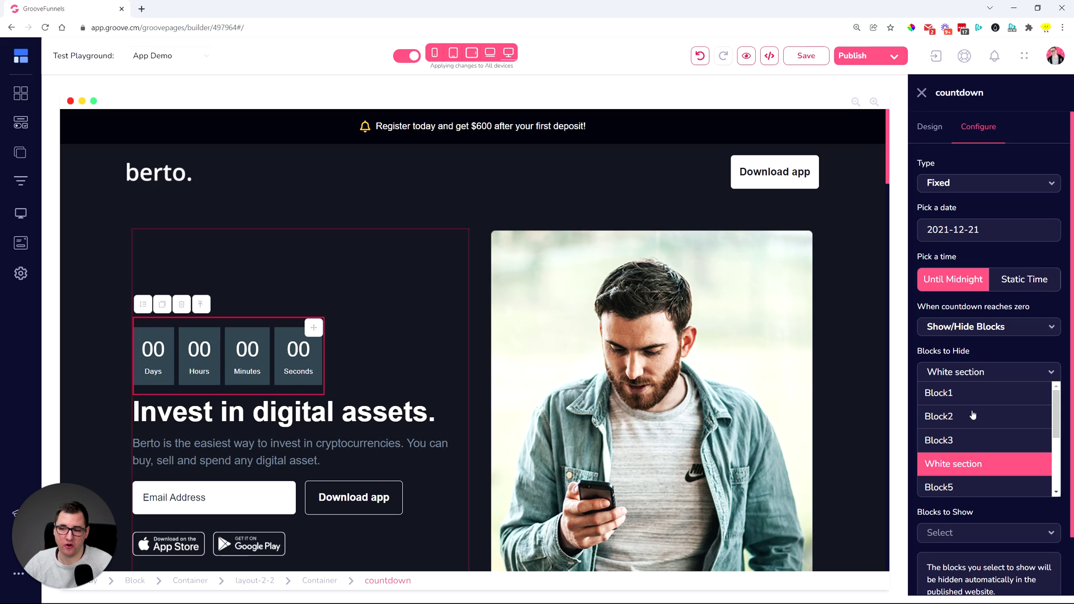
{"action": "left_click", "coordinate": [968, 394]}
{"action": "left_click", "coordinate": [967, 416]}
{"action": "left_click", "coordinate": [963, 442]}
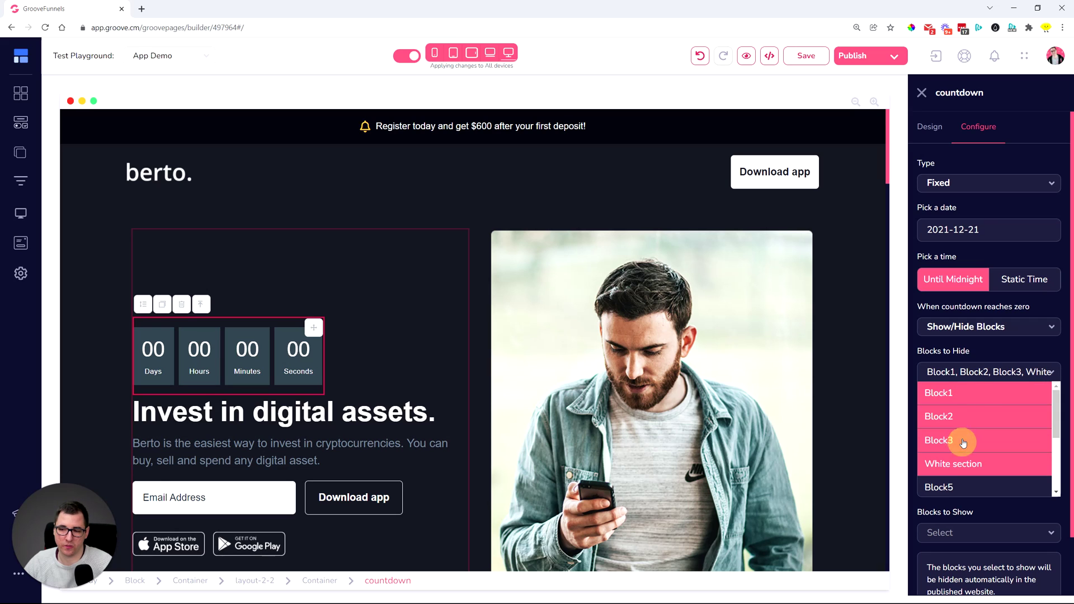
{"action": "left_click", "coordinate": [1007, 344]}
{"action": "left_click_drag", "start_coordinate": [918, 309], "coordinate": [1033, 305]}
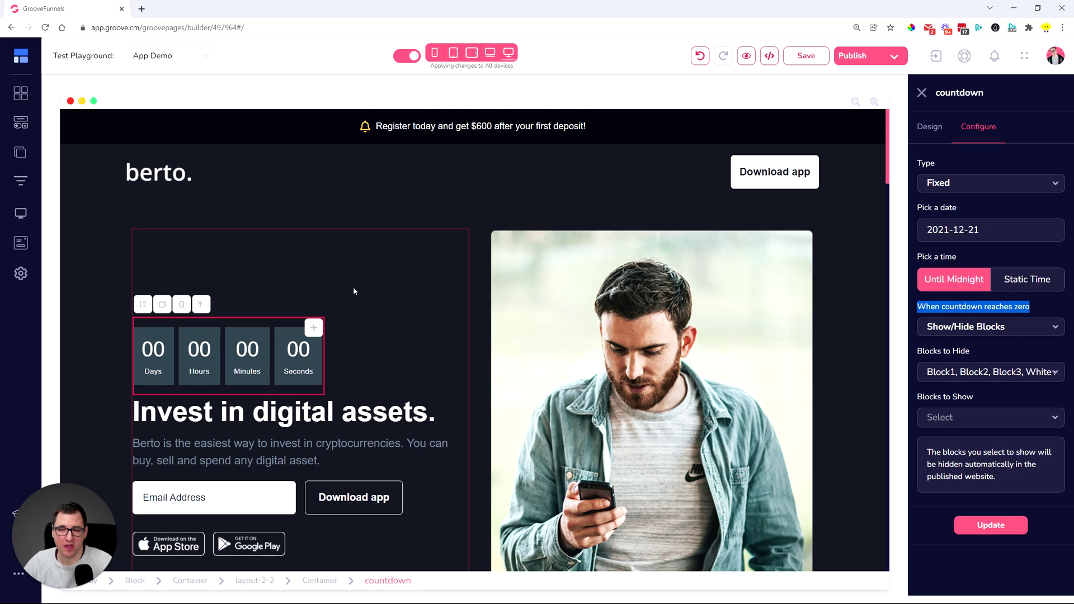
Choose Block5 under Blocks to Show and apply the countdown settings with Update
{"action": "scroll", "coordinate": [387, 267], "scroll_direction": "down", "scroll_amount": 10}
{"action": "scroll", "coordinate": [390, 277], "scroll_direction": "down", "scroll_amount": 6}
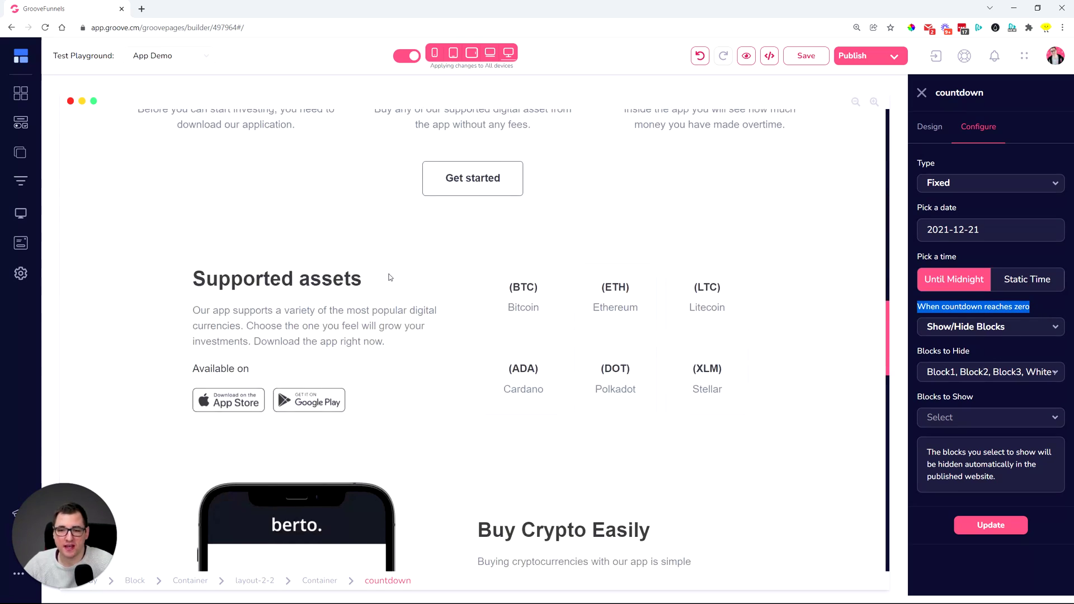
{"action": "scroll", "coordinate": [390, 278], "scroll_direction": "up", "scroll_amount": 1}
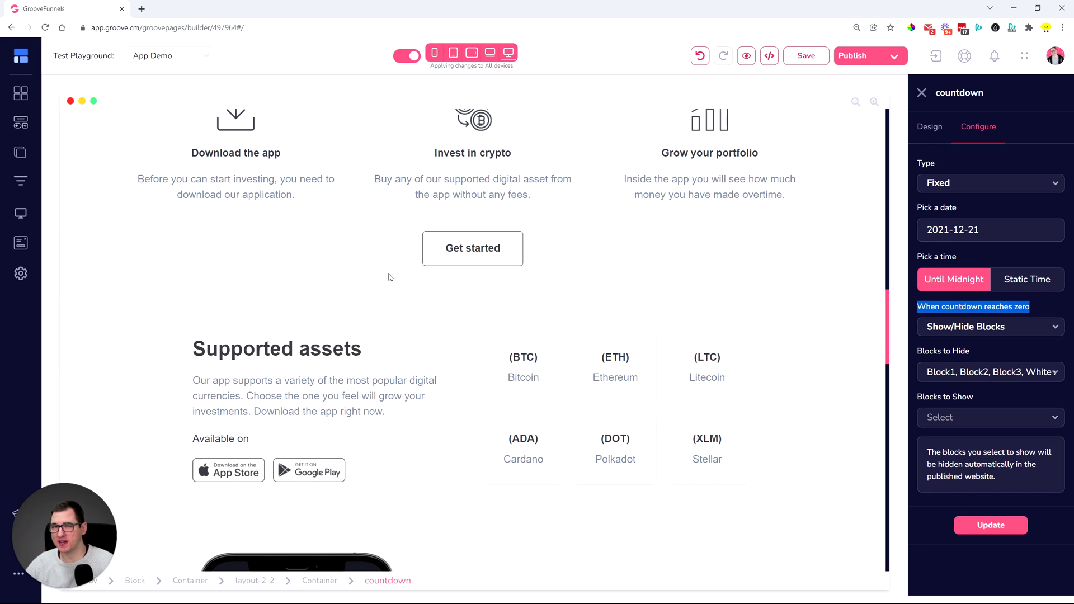
{"action": "scroll", "coordinate": [420, 283], "scroll_direction": "down", "scroll_amount": 12}
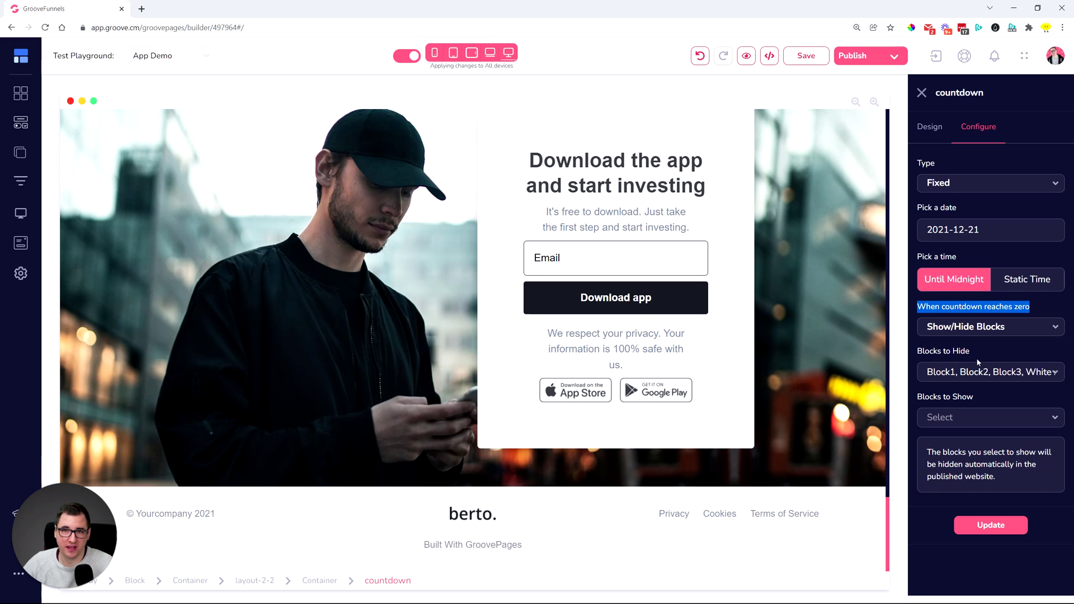
{"action": "left_click", "coordinate": [941, 415]}
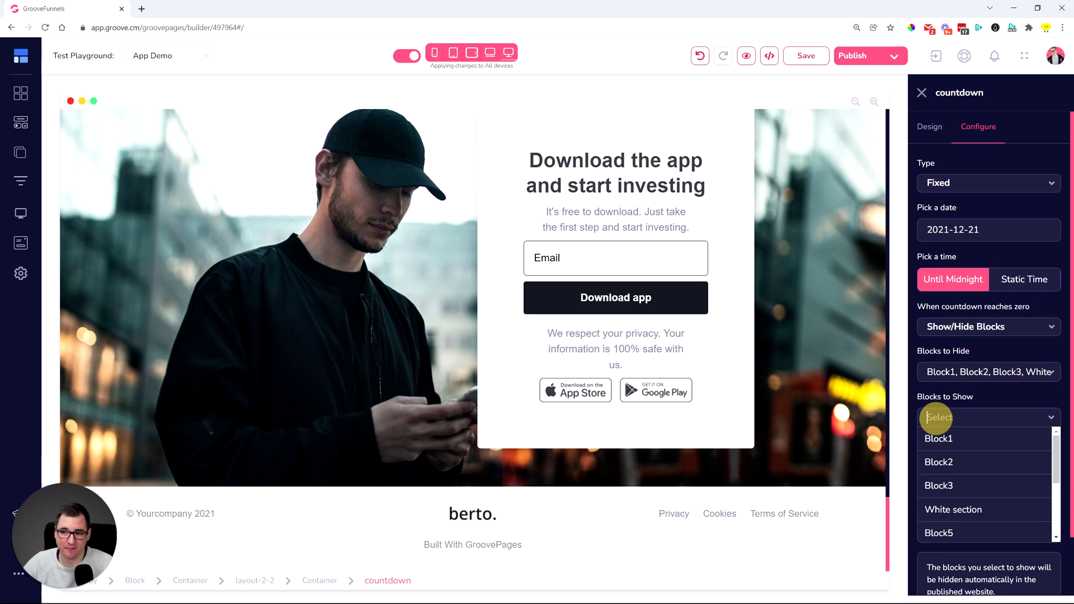
{"action": "left_click", "coordinate": [989, 537]}
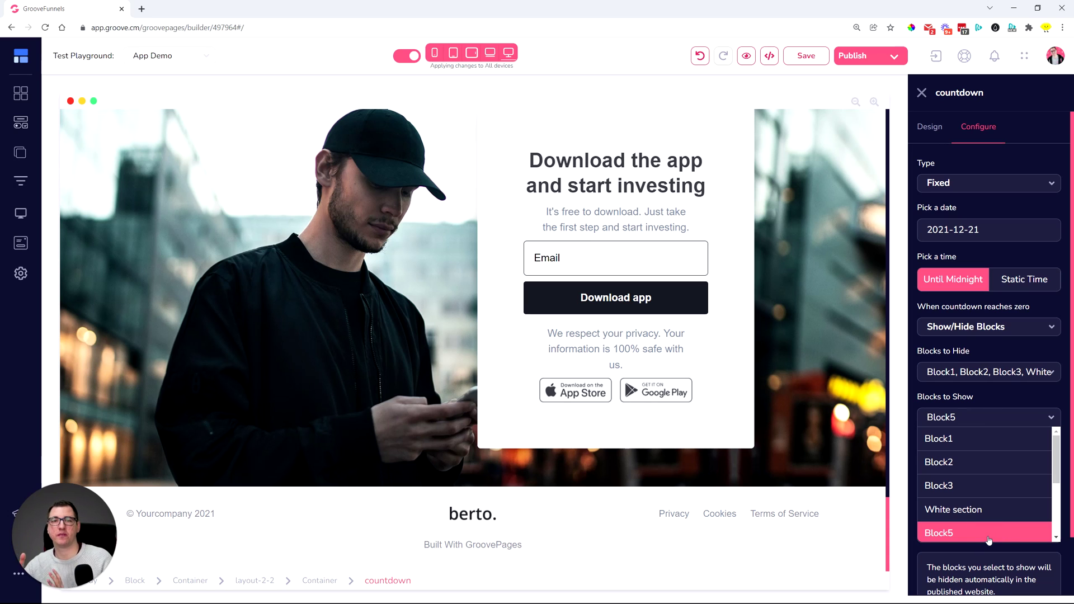
{"action": "left_click", "coordinate": [1019, 397]}
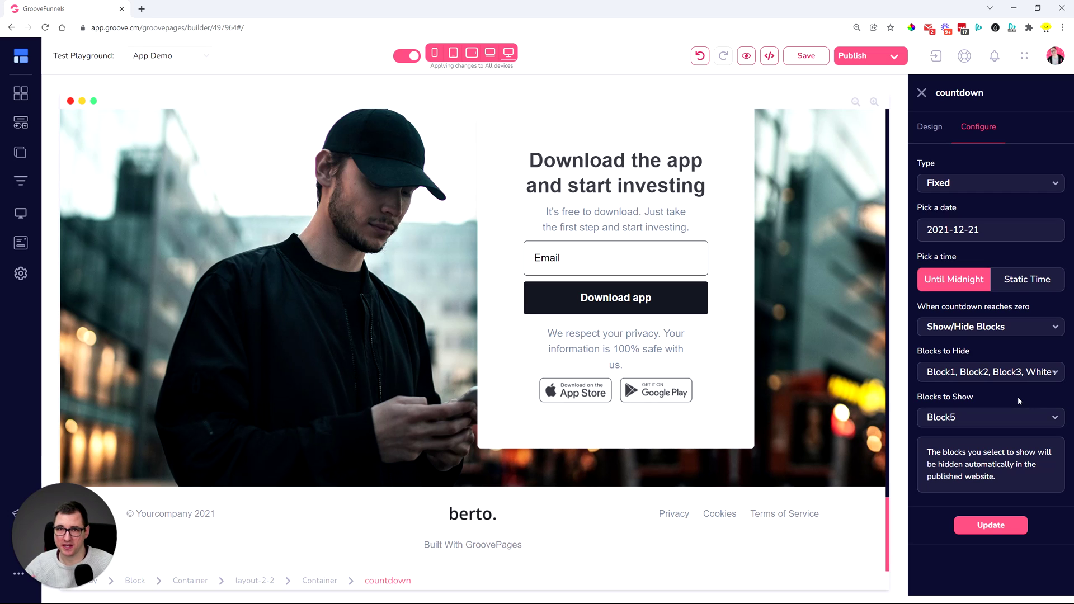
{"action": "left_click", "coordinate": [993, 528]}
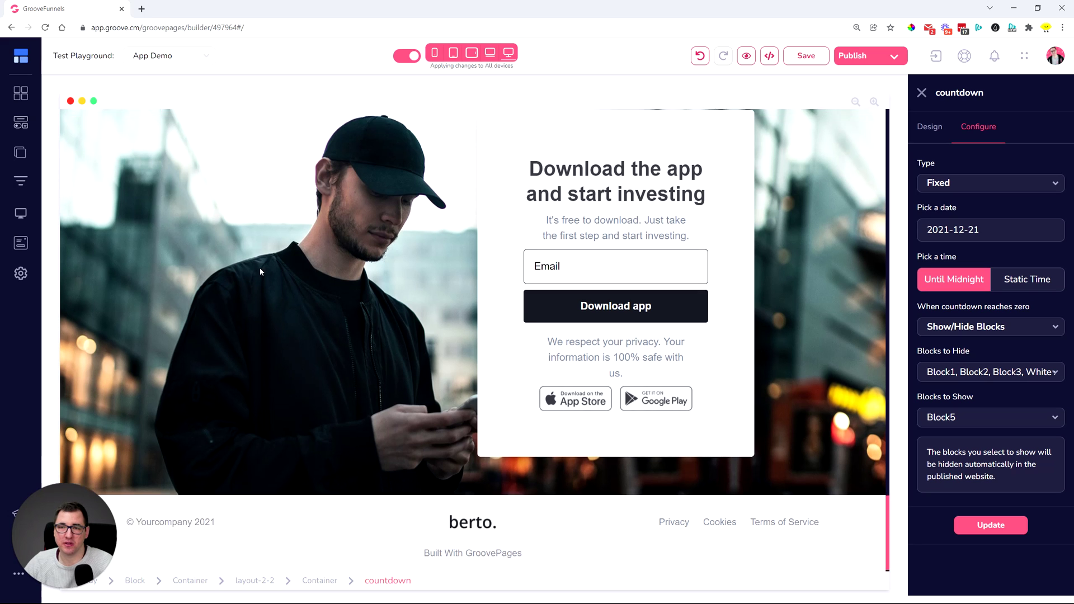
{"action": "scroll", "coordinate": [260, 268], "scroll_direction": "down", "scroll_amount": 15}
Place a blue navigation bar from the Navigation bars category at the top of the page
{"action": "scroll", "coordinate": [260, 271], "scroll_direction": "up", "scroll_amount": 15}
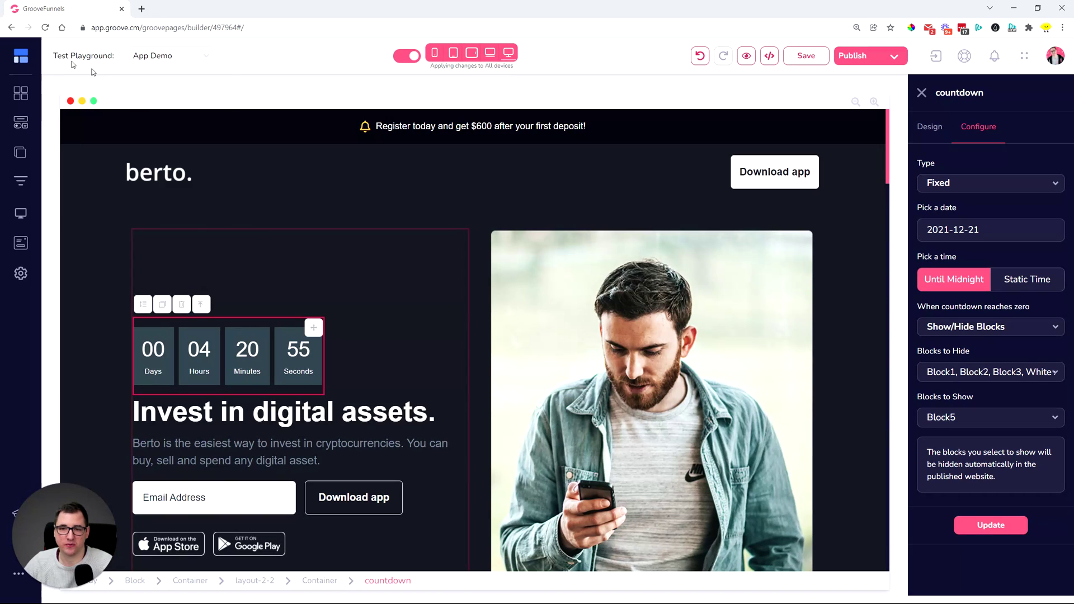
{"action": "left_click", "coordinate": [21, 93]}
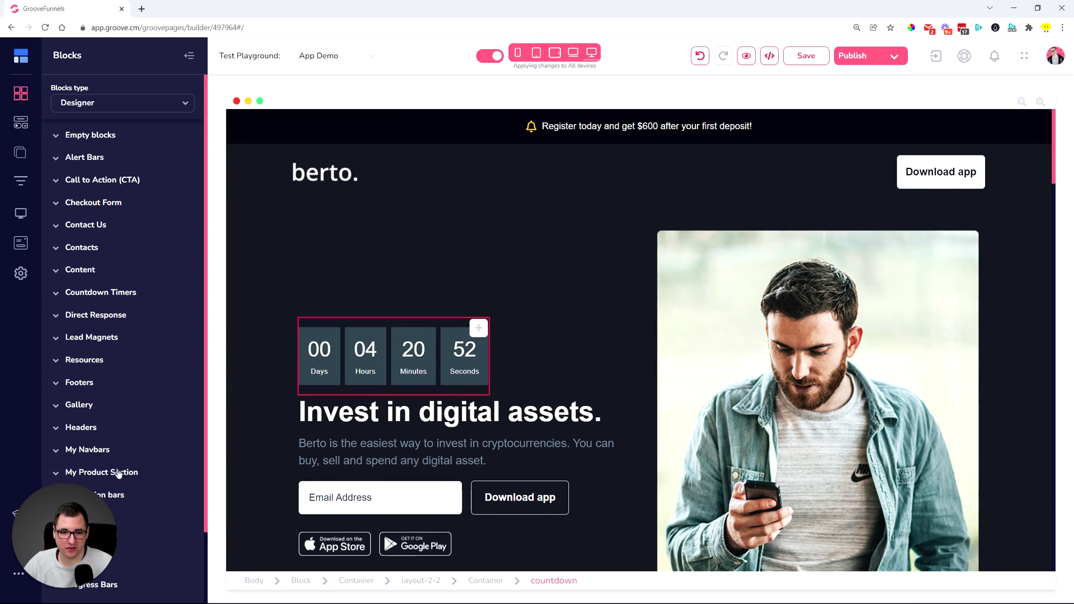
{"action": "left_click", "coordinate": [112, 450]}
{"action": "scroll", "coordinate": [120, 436], "scroll_direction": "down", "scroll_amount": 2}
{"action": "left_click", "coordinate": [93, 326]}
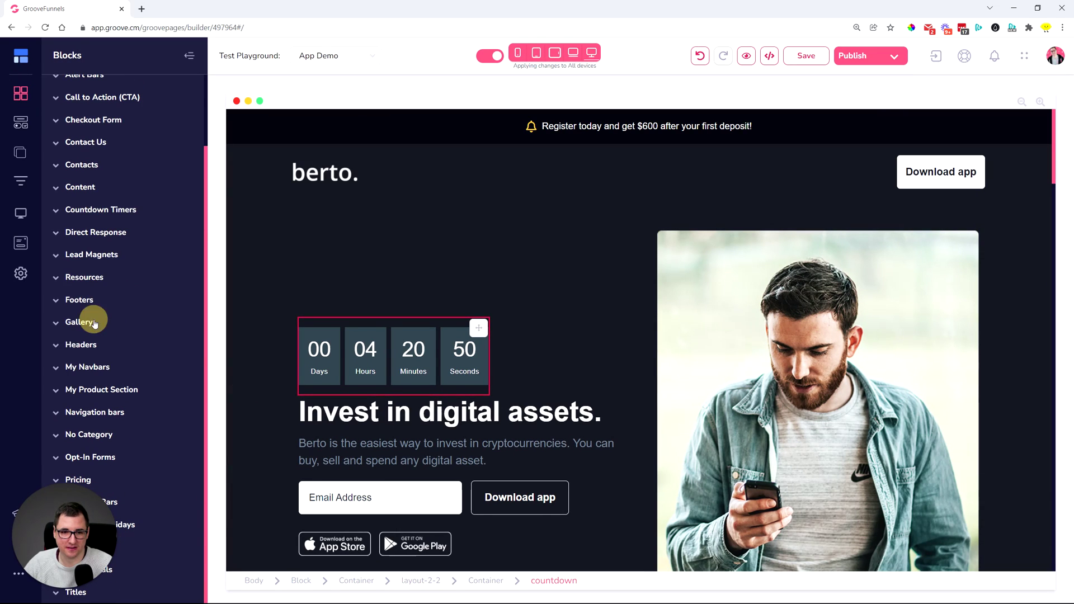
{"action": "left_click", "coordinate": [106, 412]}
{"action": "scroll", "coordinate": [112, 280], "scroll_direction": "down", "scroll_amount": 5}
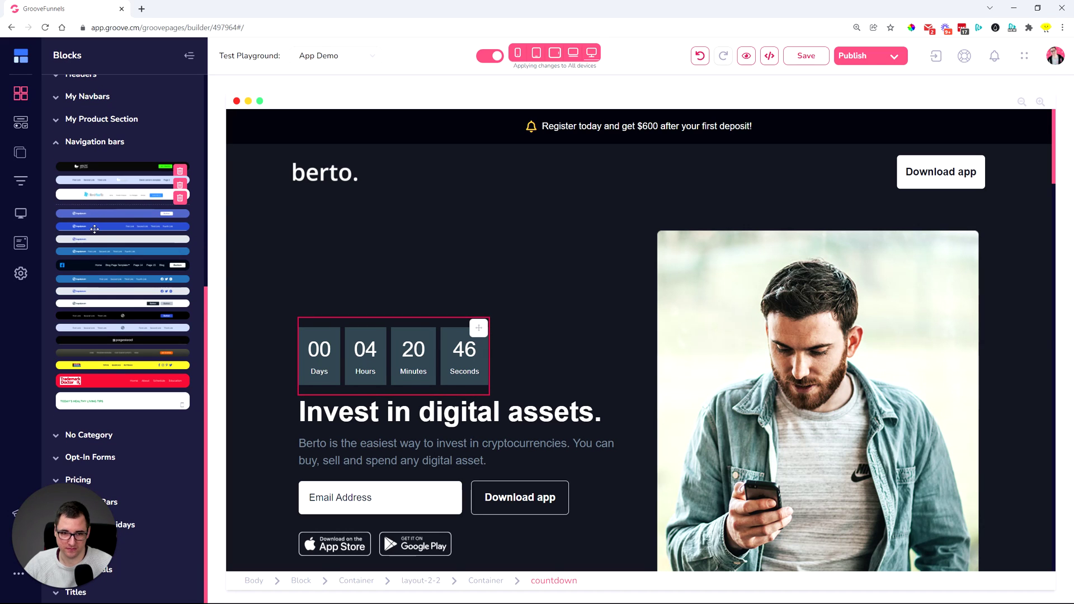
{"action": "left_click_drag", "start_coordinate": [96, 226], "coordinate": [405, 136]}
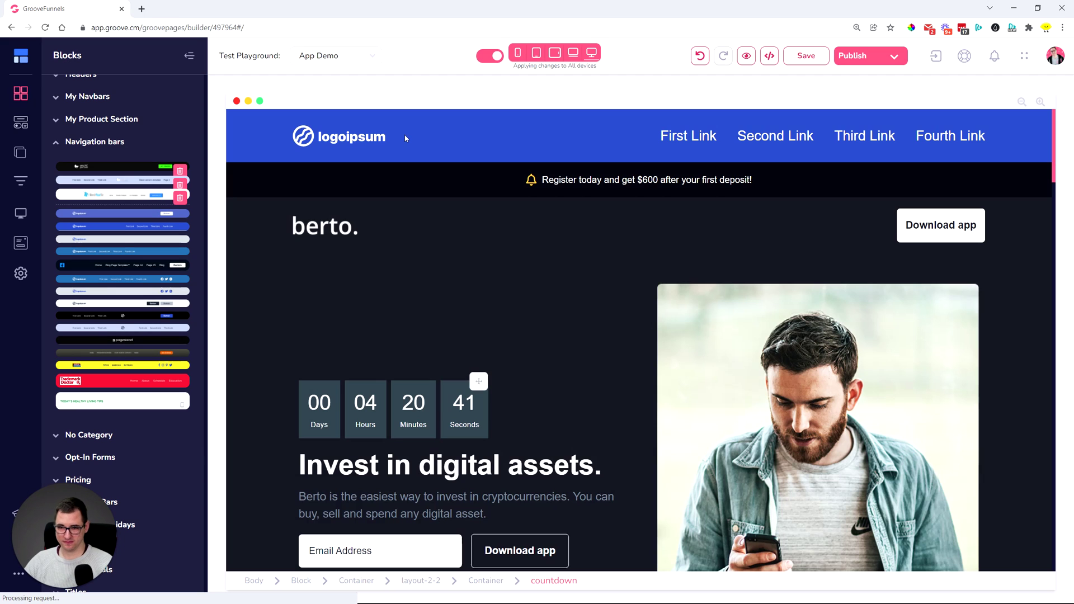
{"action": "left_click", "coordinate": [716, 147]}
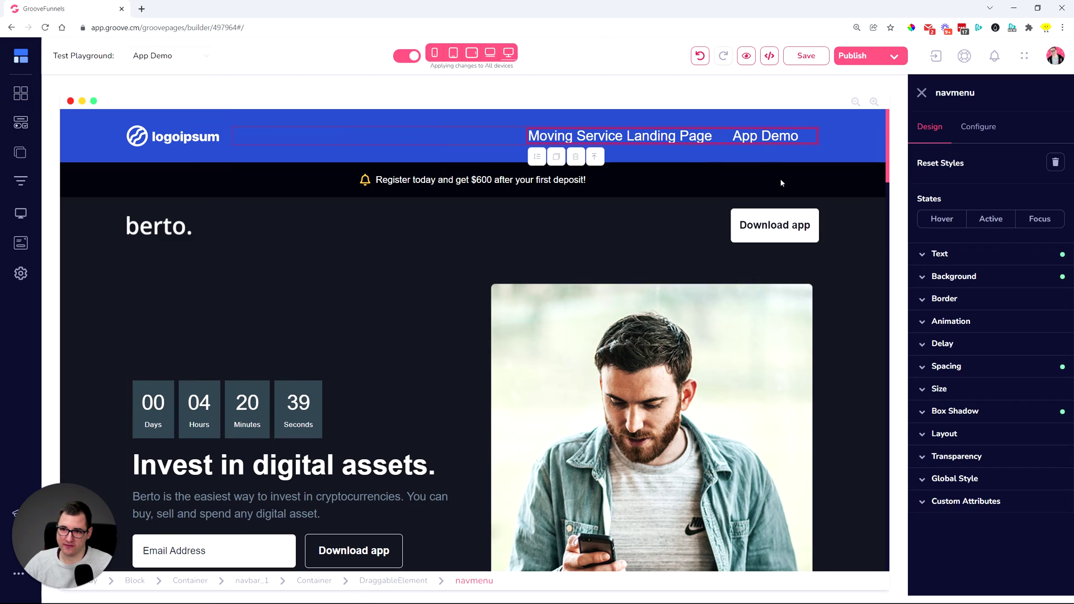
Keep 'Make parent links unclickable' on in the navmenu Configure settings and apply with Update
{"action": "left_click", "coordinate": [981, 133]}
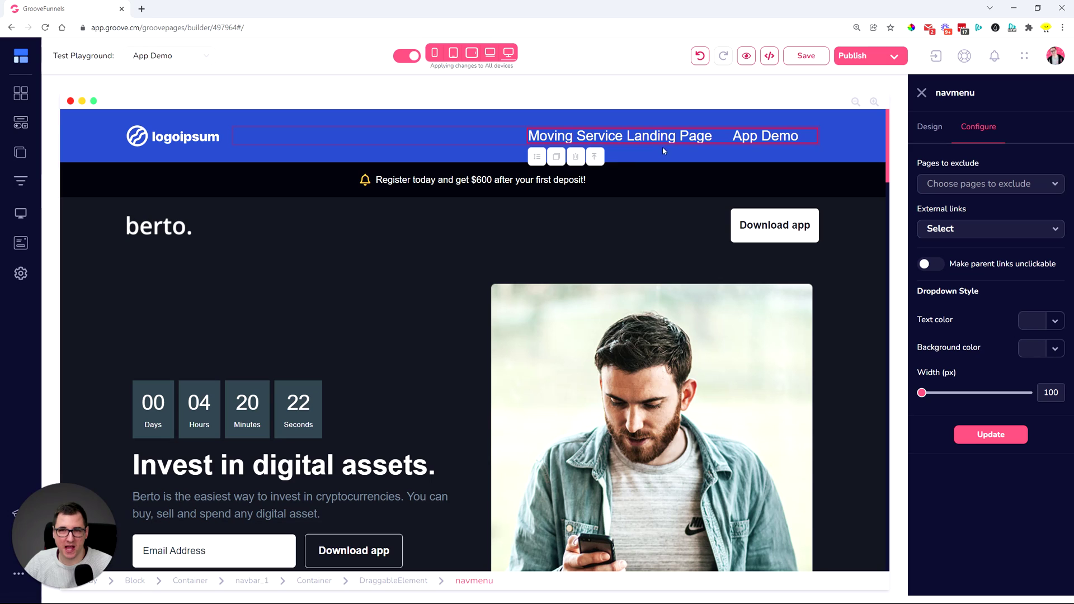
{"action": "left_click", "coordinate": [933, 264]}
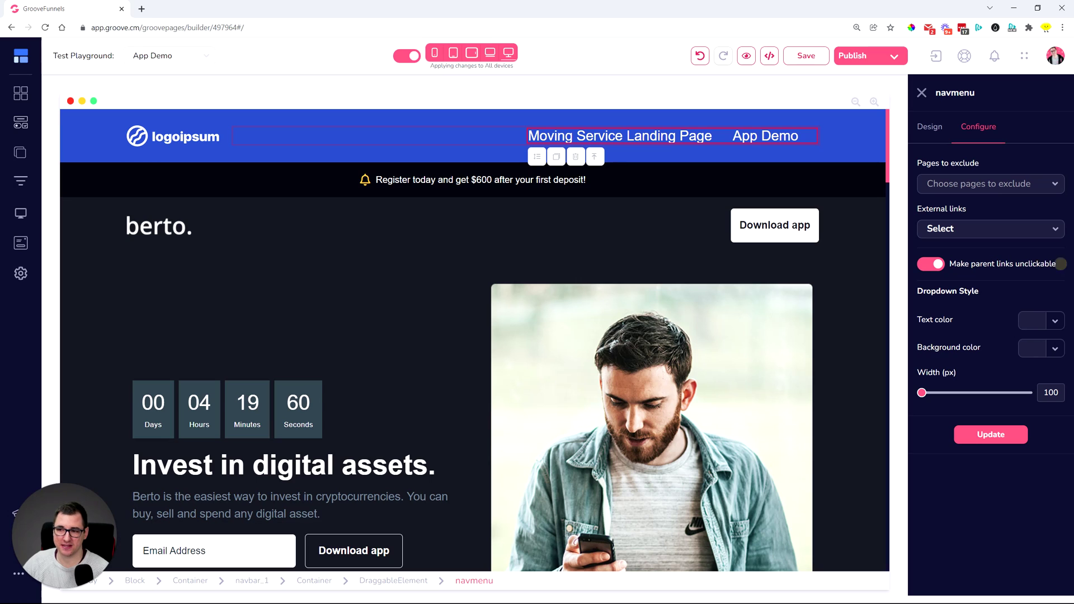
{"action": "left_click_drag", "start_coordinate": [1060, 263], "coordinate": [949, 268]}
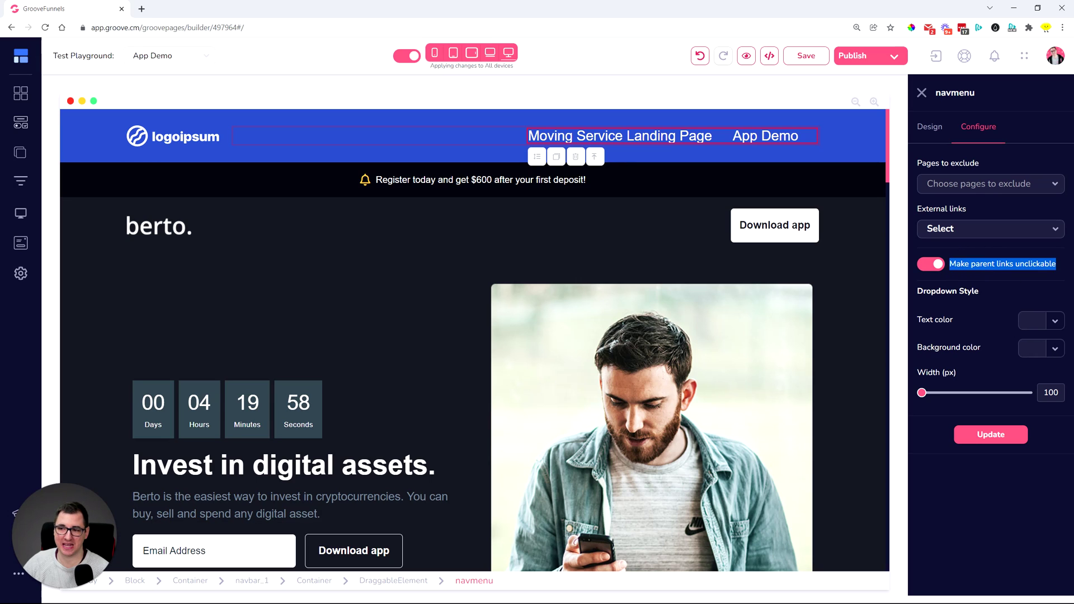
{"action": "left_click", "coordinate": [950, 268]}
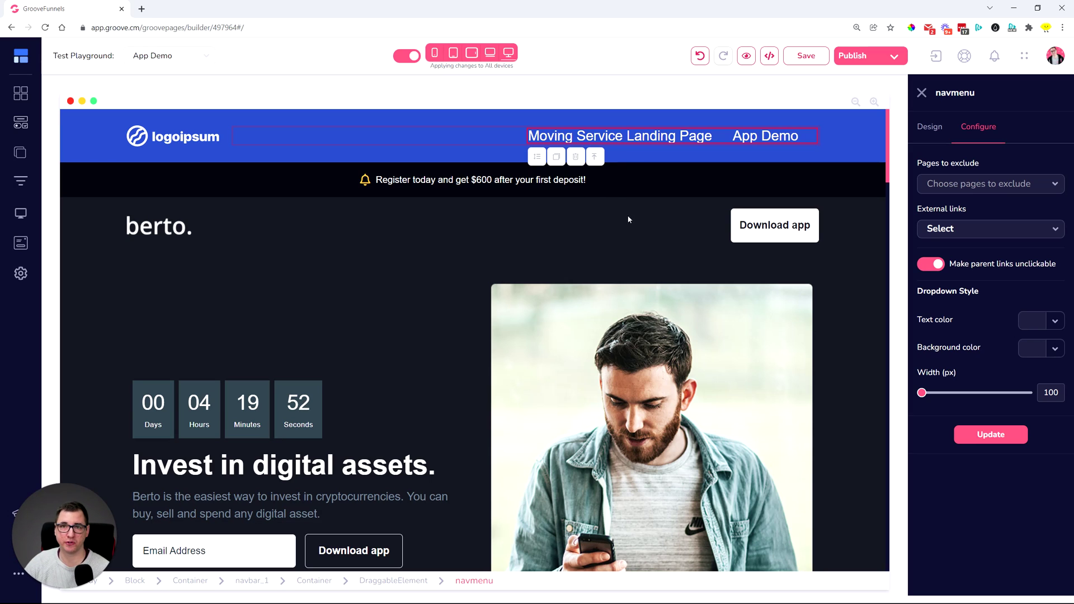
{"action": "left_click", "coordinate": [992, 432]}
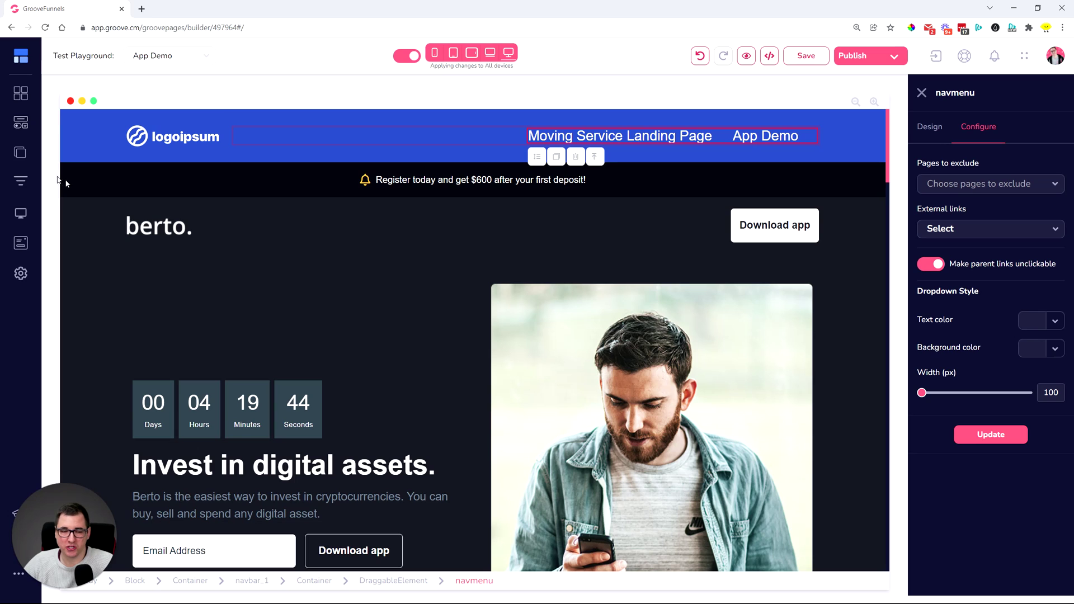
Add Page 3 to the site from the Master Course template
{"action": "left_click", "coordinate": [21, 153]}
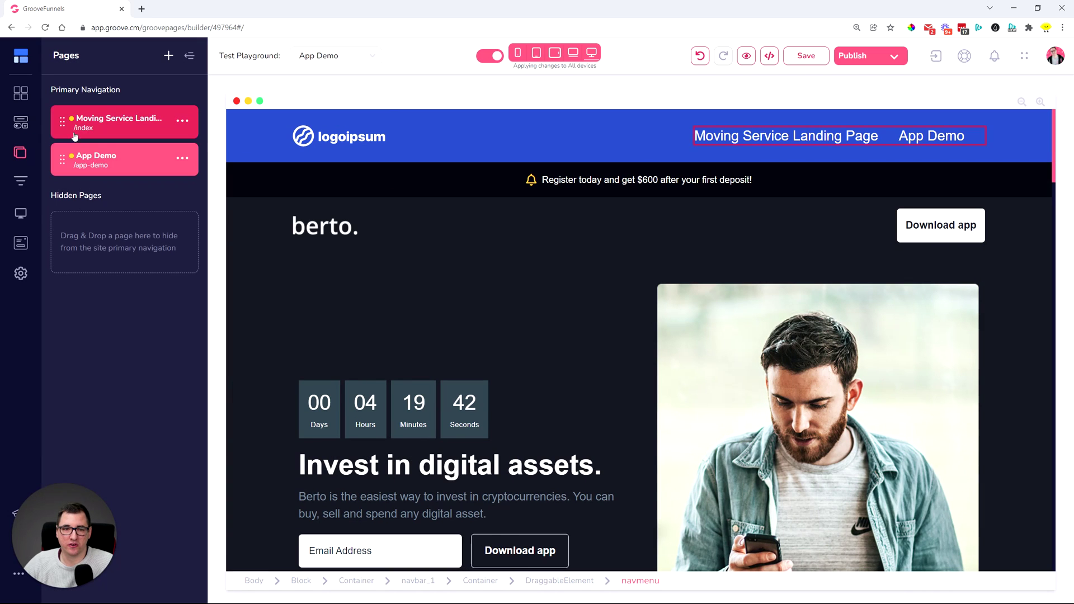
{"action": "mouse_move", "coordinate": [73, 123]}
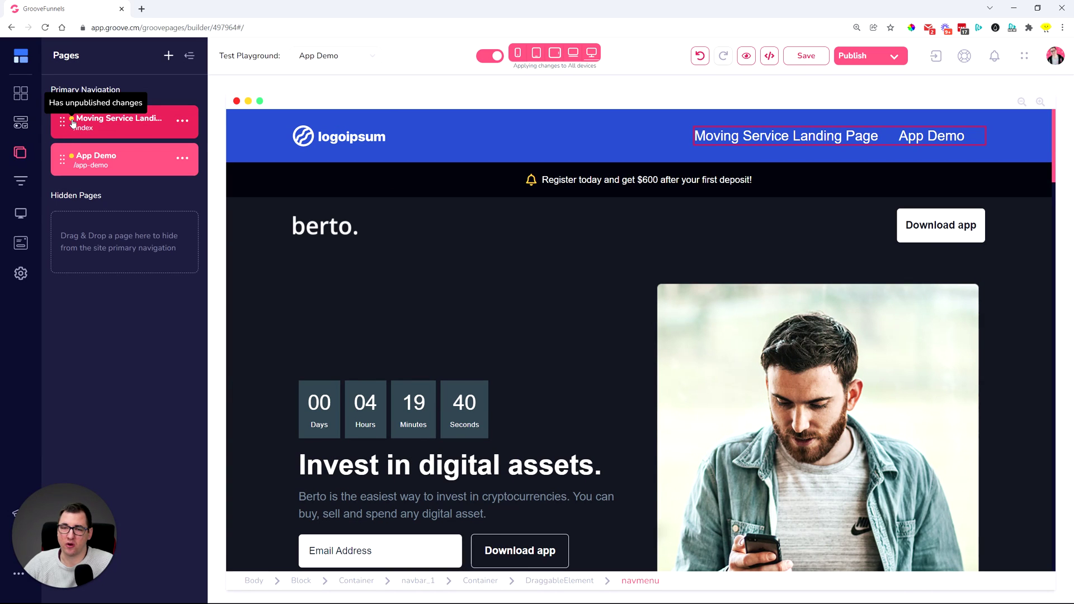
{"action": "left_click", "coordinate": [167, 57]}
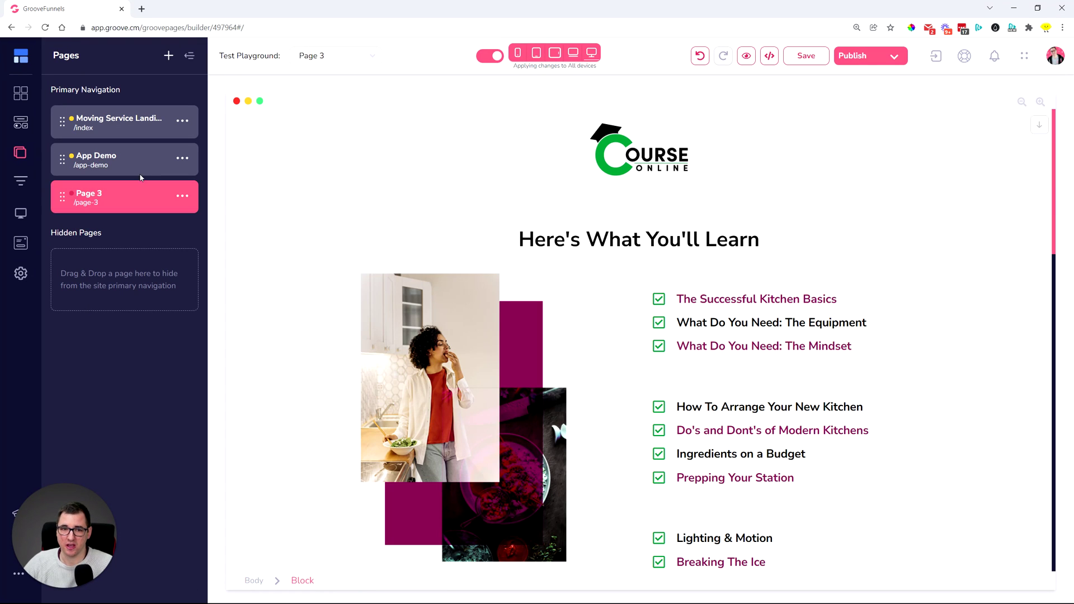
Switch to the App Demo page, open Publish settings, and reload the builder to refresh the pages
{"action": "left_click", "coordinate": [135, 161]}
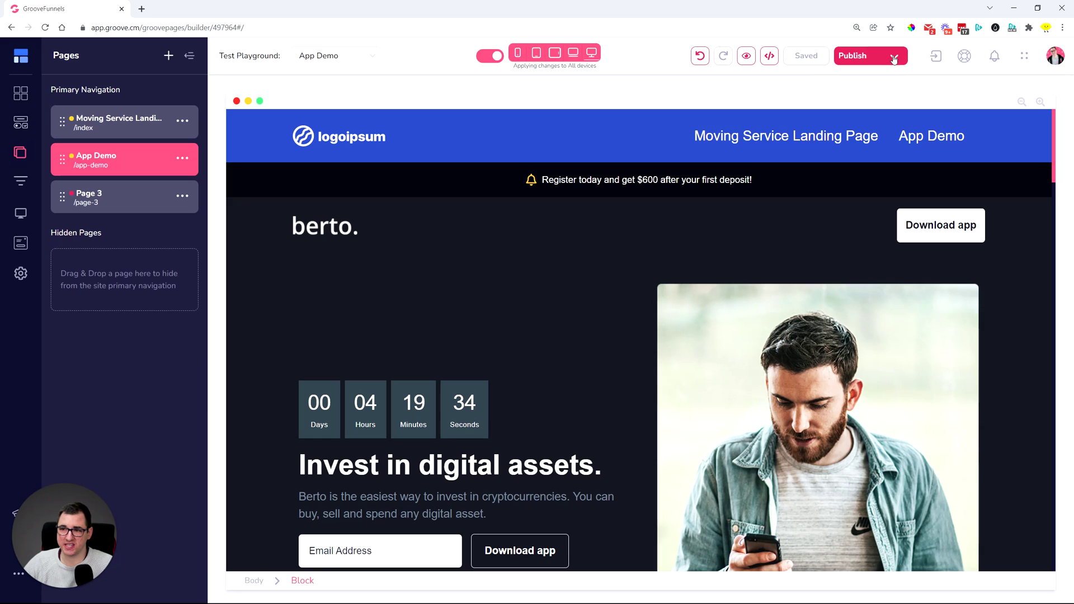
{"action": "left_click", "coordinate": [852, 55]}
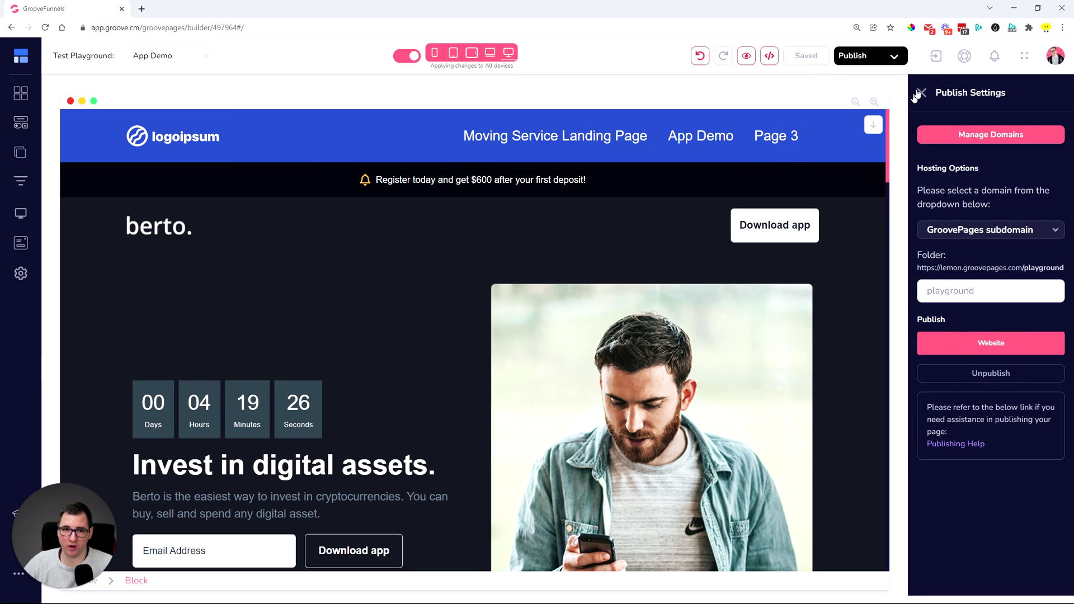
{"action": "left_click", "coordinate": [45, 27]}
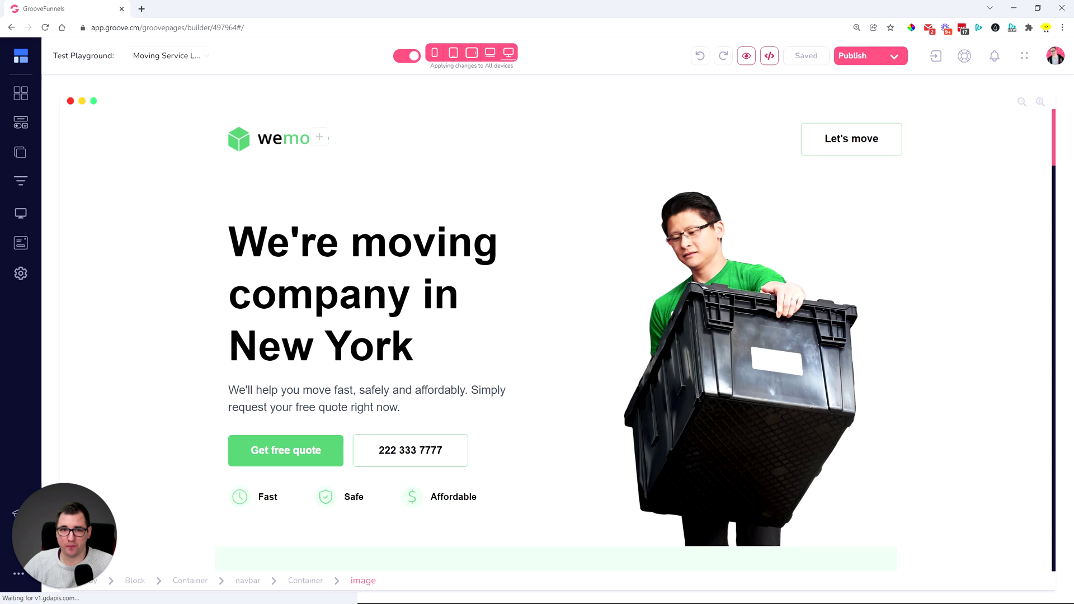
{"action": "left_click", "coordinate": [20, 152]}
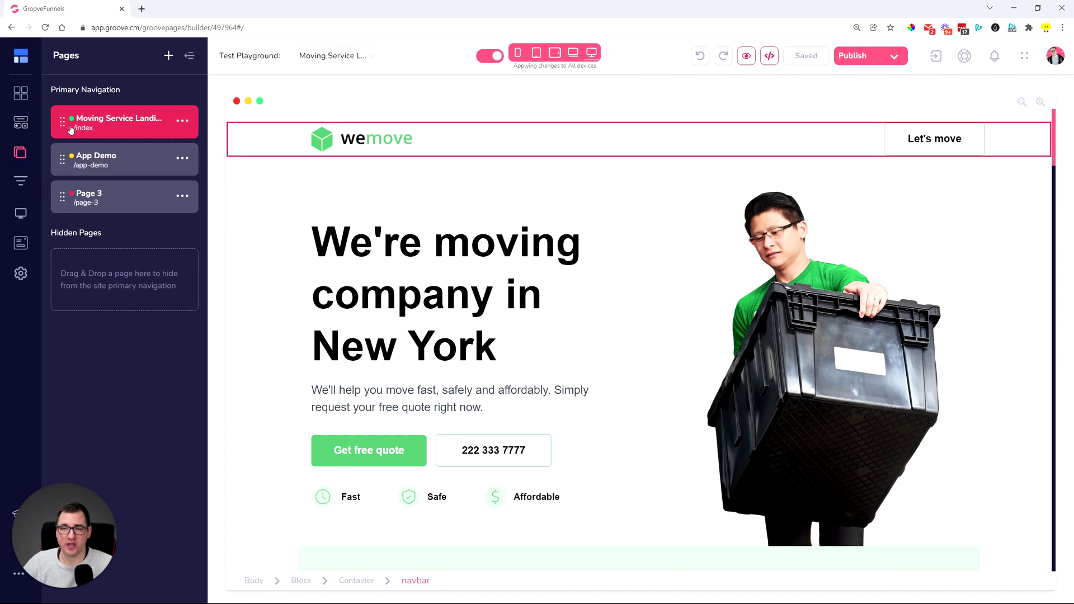
Check the publish status of Moving Service Landing Page, App Demo and Page 3, then zoom back to 125%
{"action": "mouse_move", "coordinate": [71, 119]}
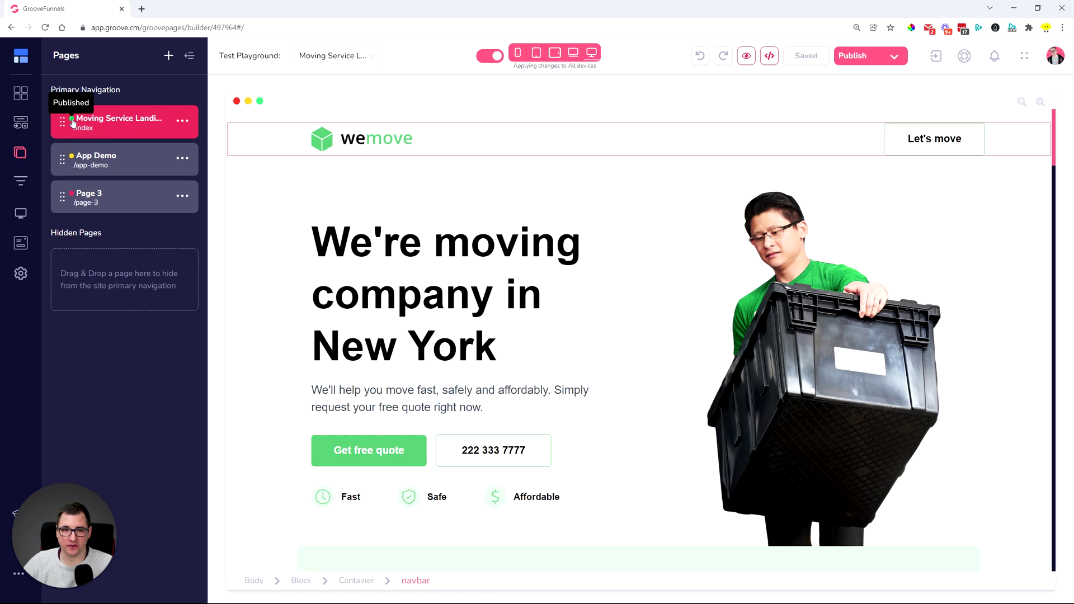
{"action": "mouse_move", "coordinate": [72, 159]}
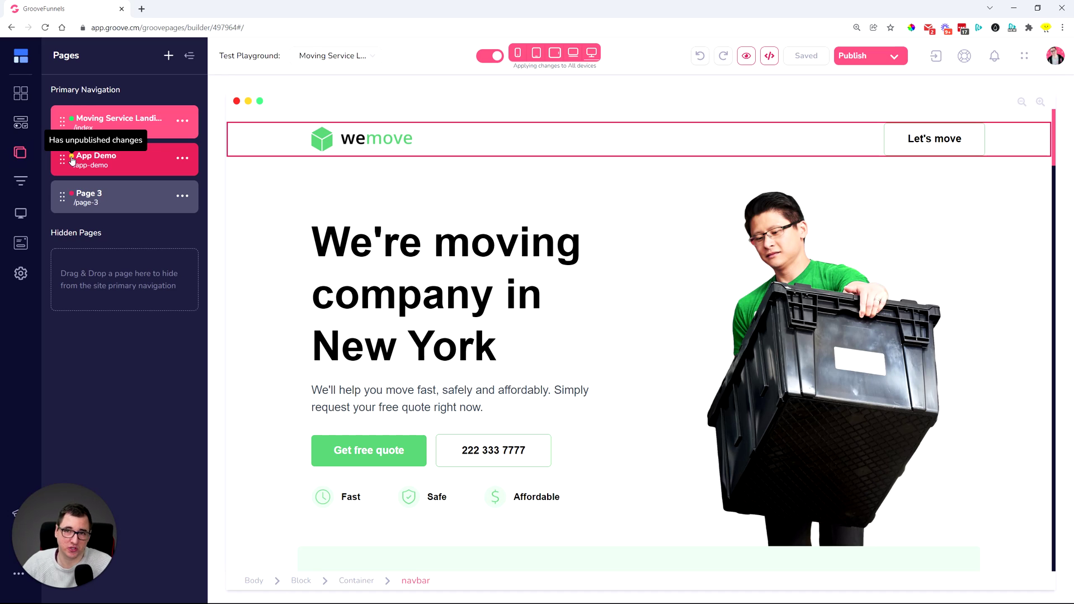
{"action": "mouse_move", "coordinate": [74, 195]}
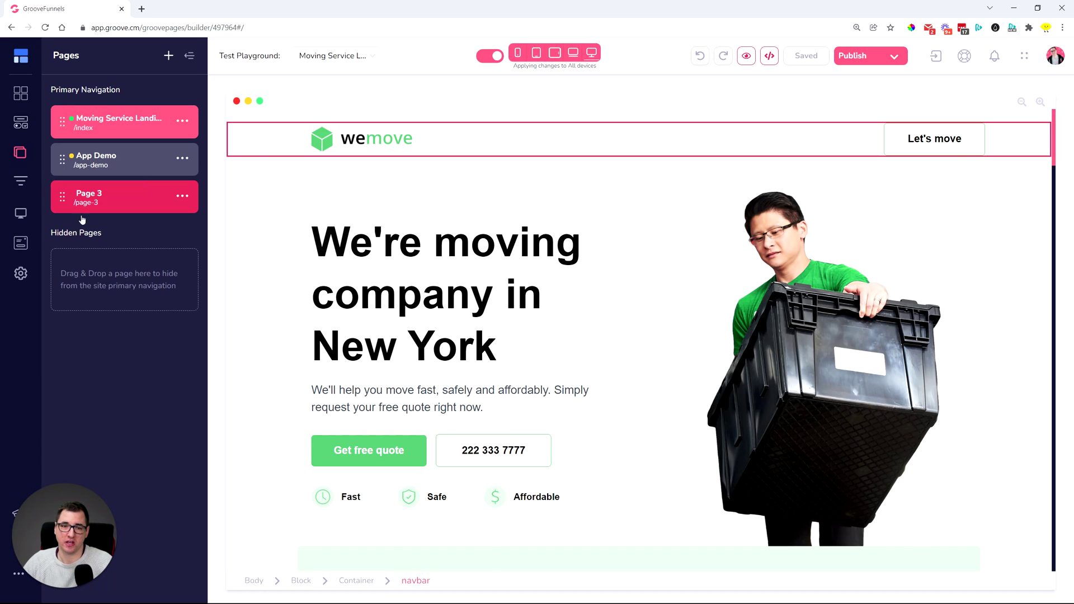
{"action": "key", "text": "ctrl+plus"}
{"action": "key", "text": "ctrl+plus"}
{"action": "key", "text": "ctrl+plus"}
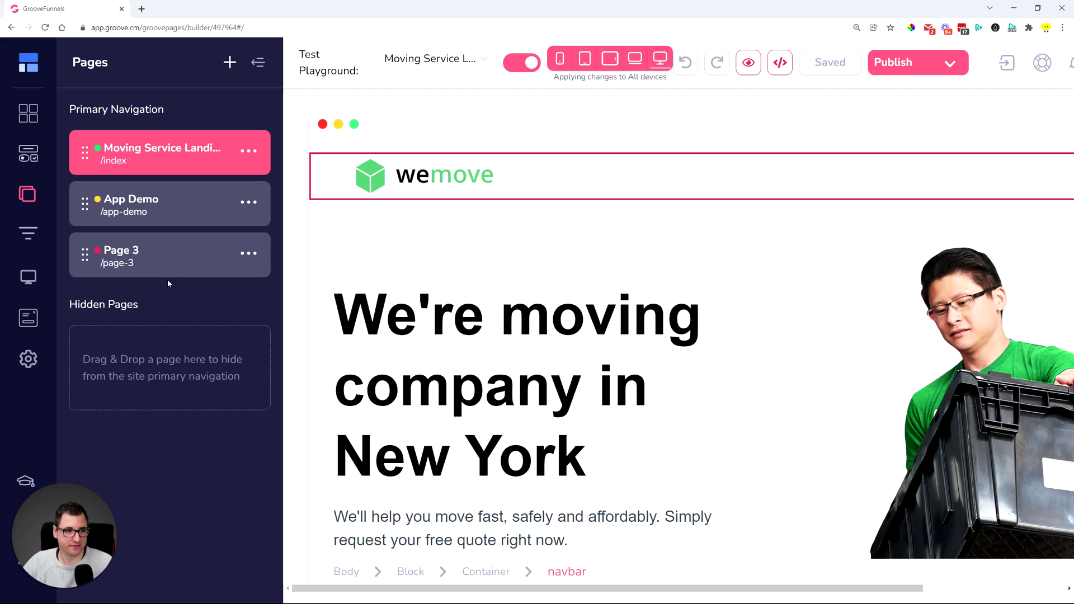
{"action": "key", "text": "ctrl+minus"}
{"action": "key", "text": "super"}
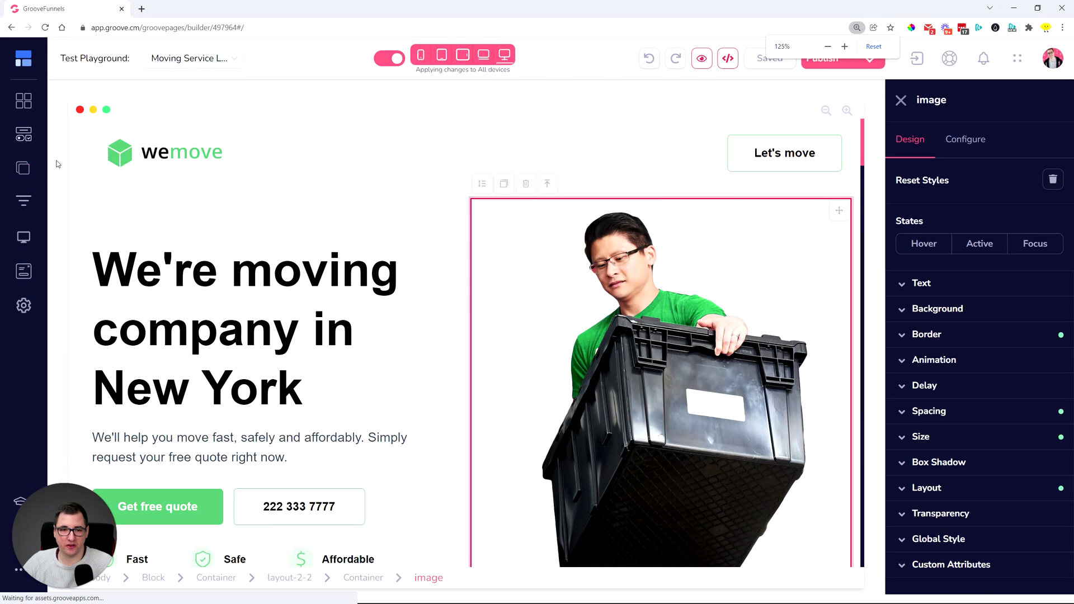
Place a Groovemail Form above the hero heading and link it to the saved test form
{"action": "left_click", "coordinate": [23, 134]}
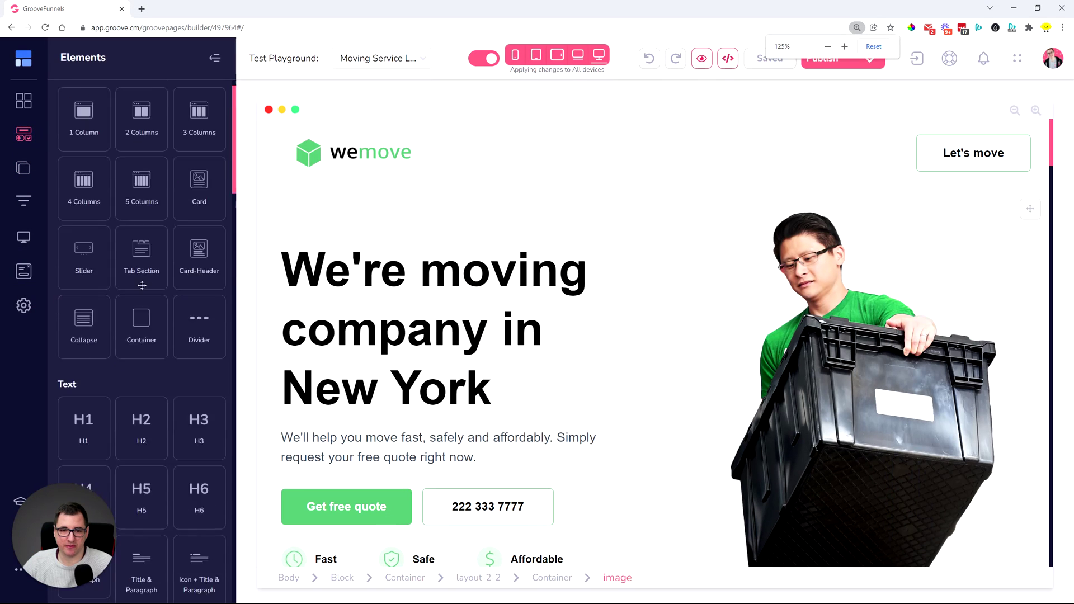
{"action": "scroll", "coordinate": [142, 285], "scroll_direction": "down", "scroll_amount": 15}
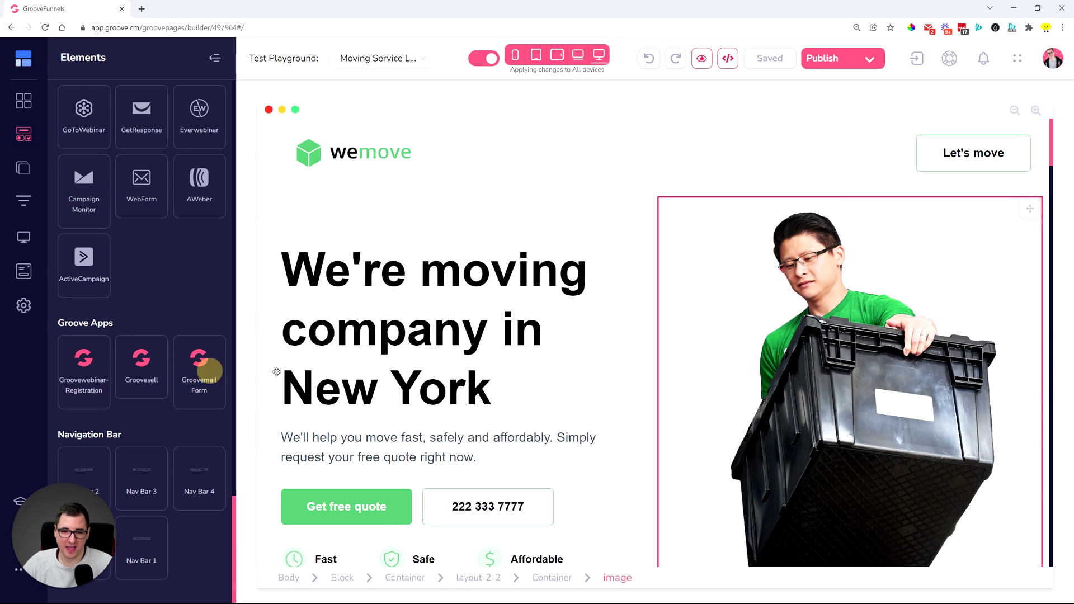
{"action": "left_click_drag", "start_coordinate": [277, 372], "coordinate": [446, 246]}
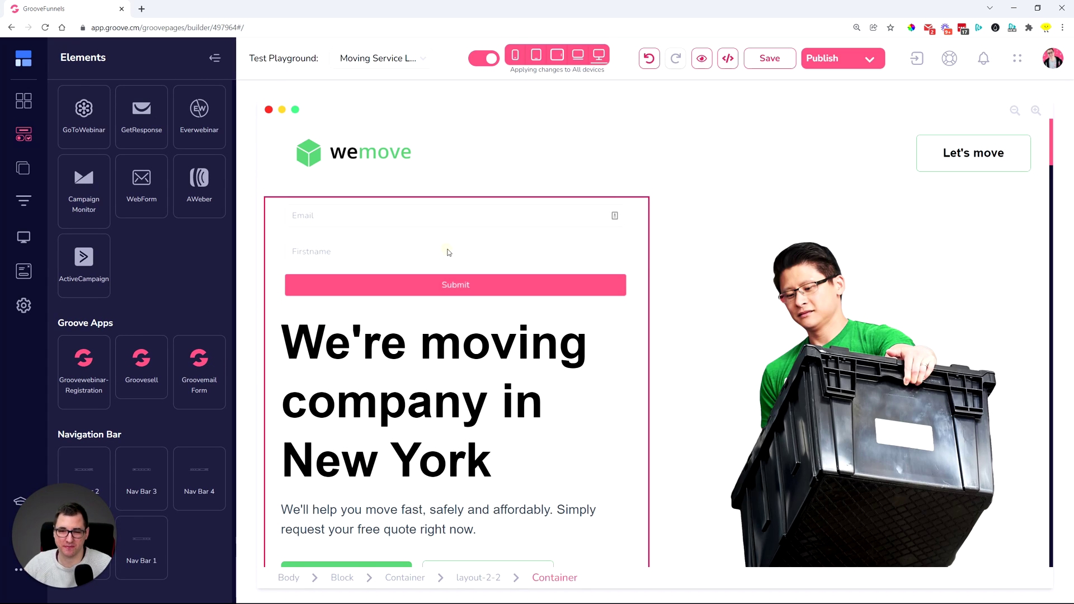
{"action": "left_click", "coordinate": [448, 252]}
{"action": "left_click", "coordinate": [953, 140]}
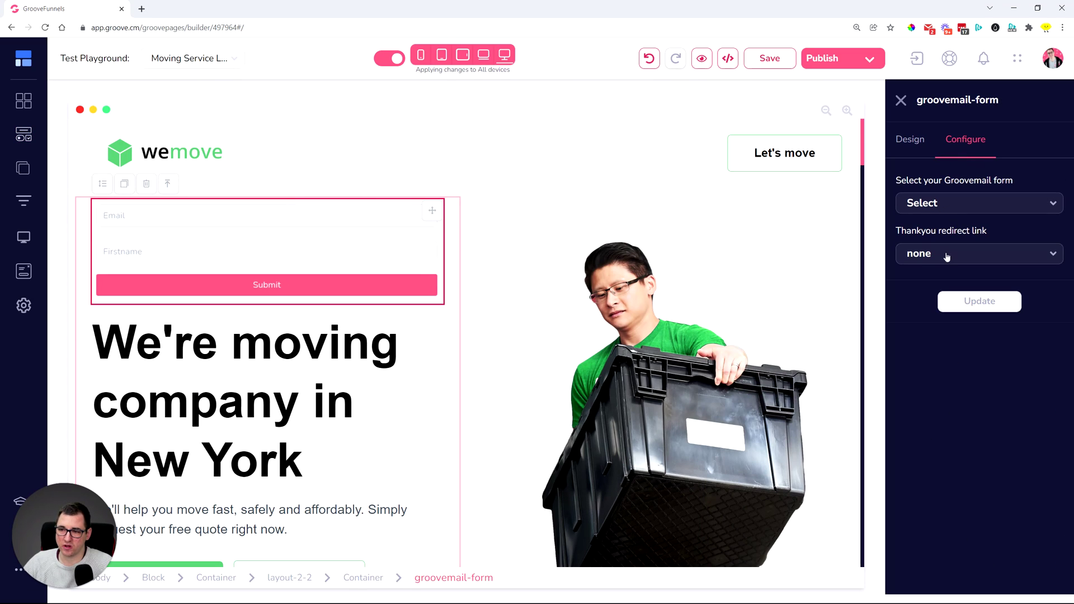
{"action": "left_click", "coordinate": [951, 209]}
{"action": "left_click", "coordinate": [953, 251]}
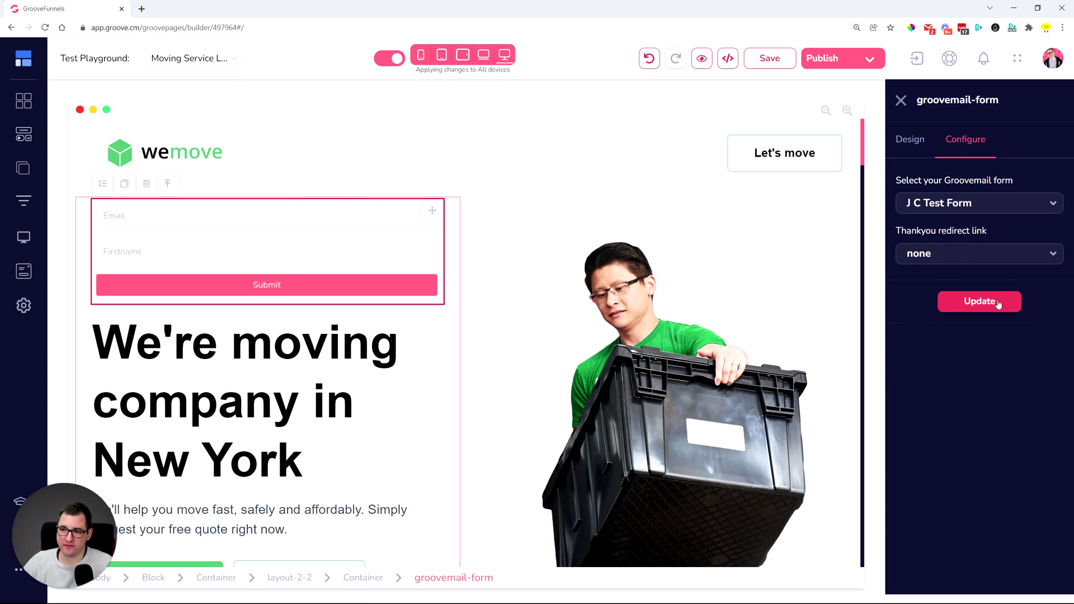
{"action": "left_click", "coordinate": [998, 303]}
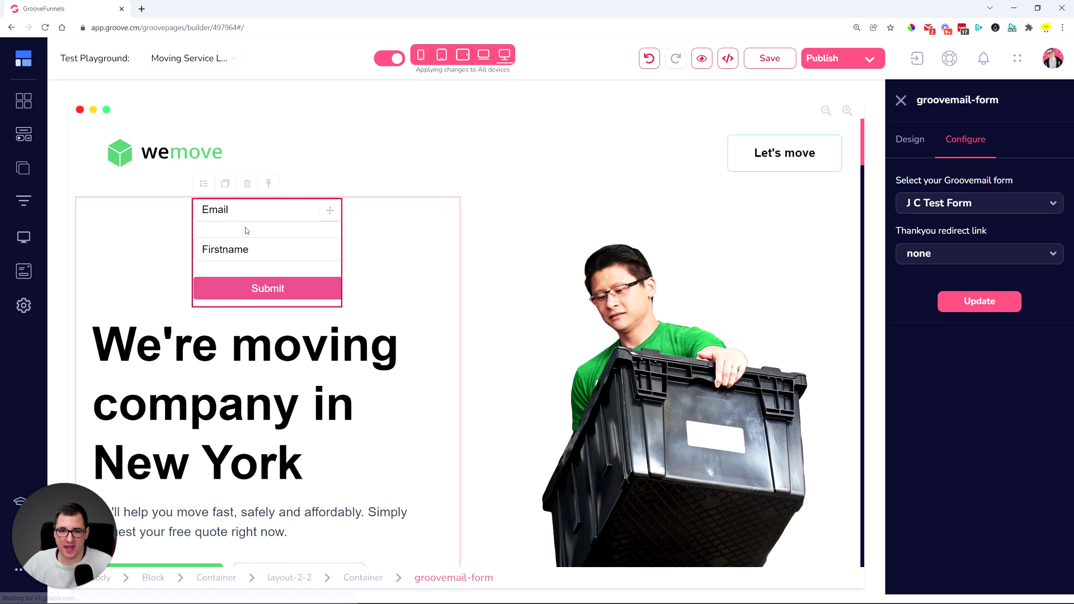
Make the Email field required with the 'Input can not be empty' validation rule
{"action": "left_click", "coordinate": [246, 213]}
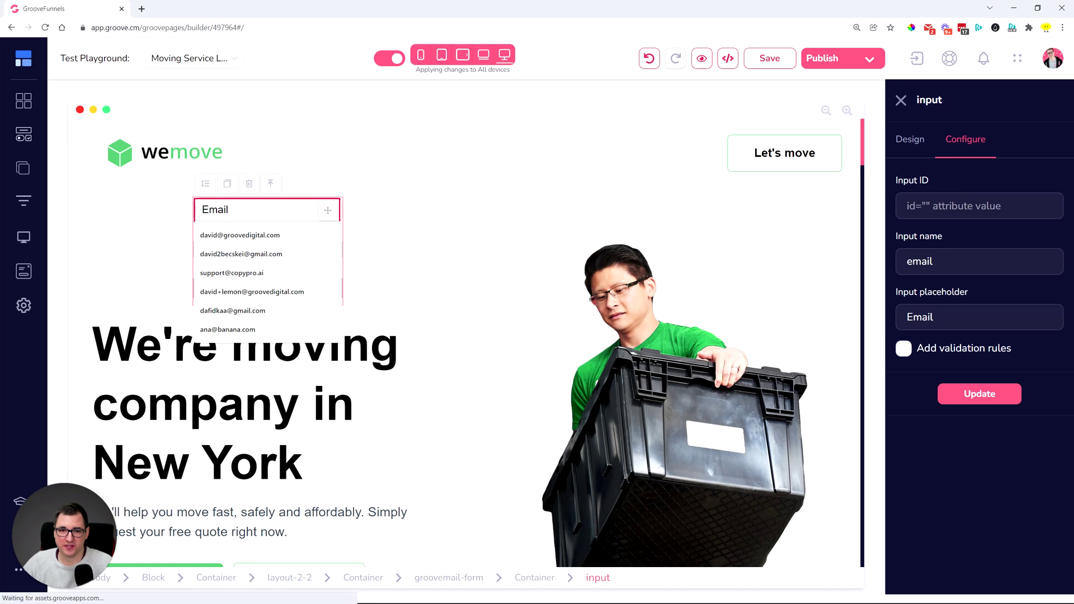
{"action": "left_click", "coordinate": [919, 352]}
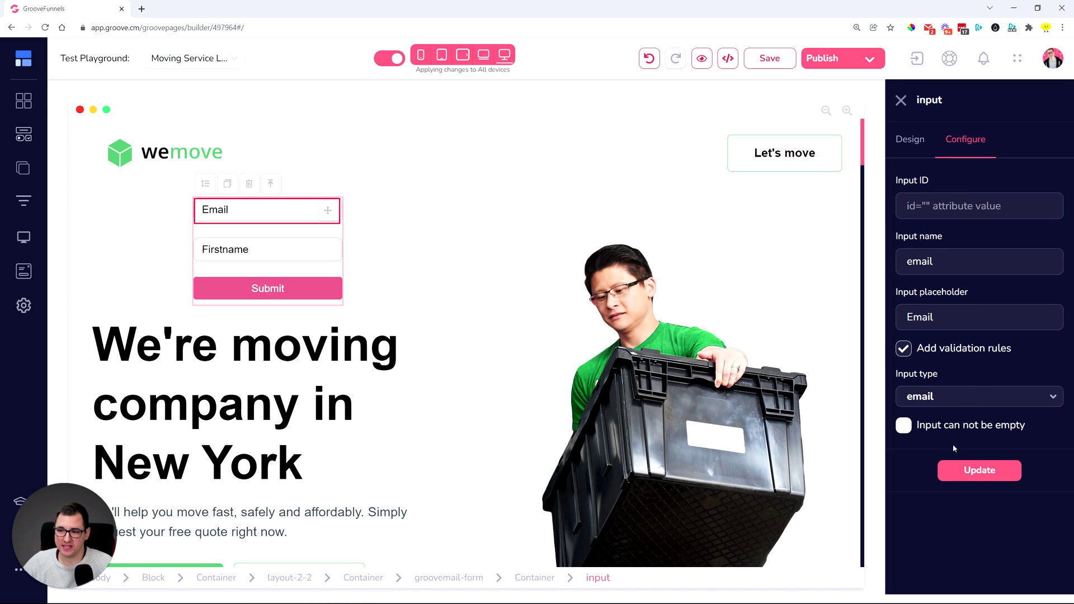
{"action": "left_click", "coordinate": [904, 426]}
{"action": "left_click", "coordinate": [252, 251]}
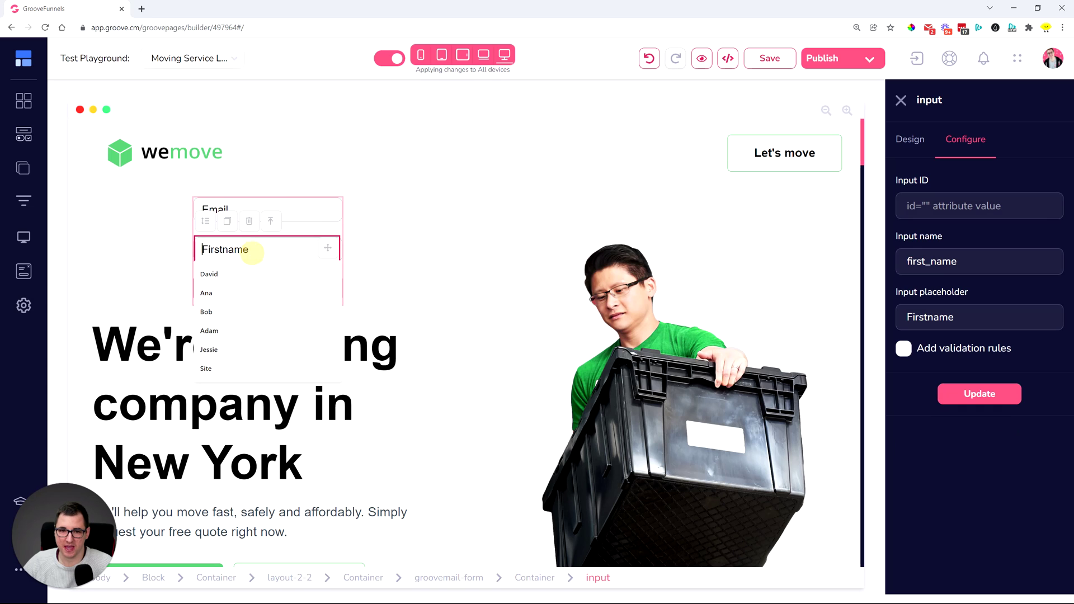
{"action": "left_click", "coordinate": [266, 210]}
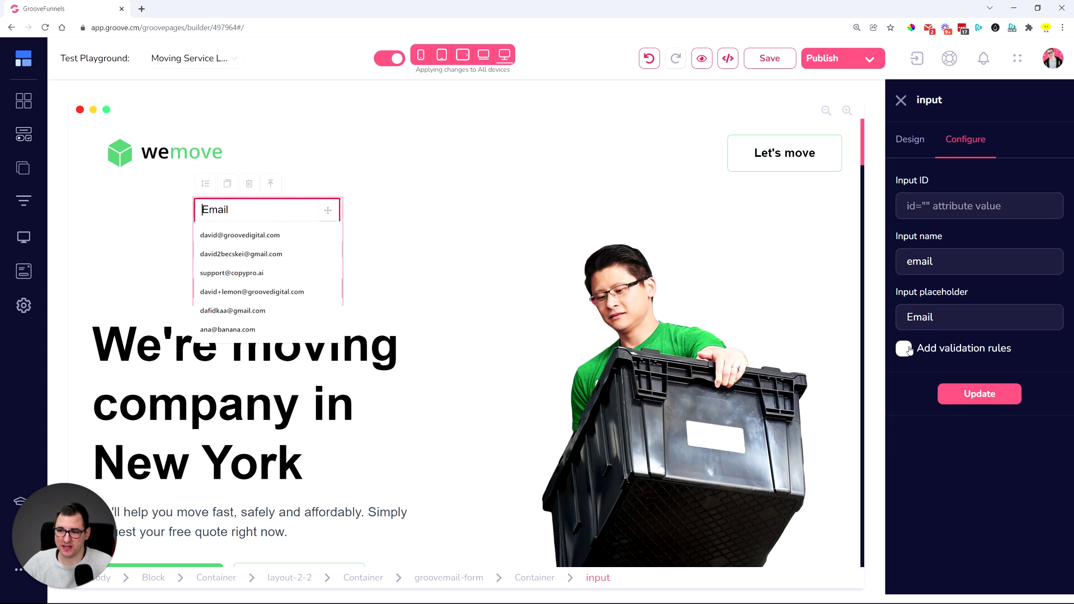
{"action": "left_click", "coordinate": [903, 348]}
{"action": "left_click", "coordinate": [904, 425]}
{"action": "left_click", "coordinate": [979, 470]}
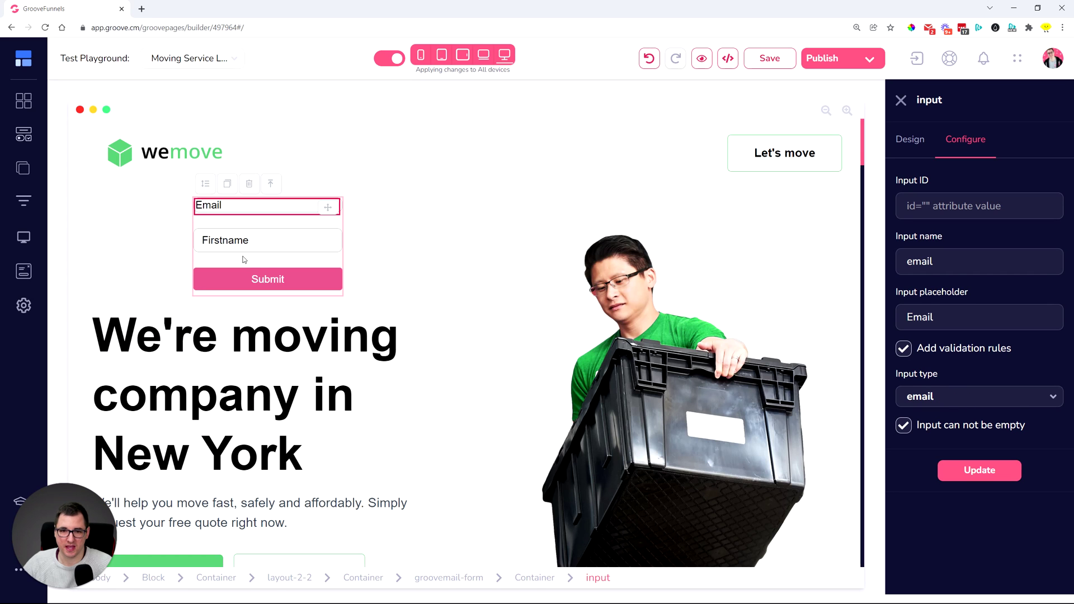
Make the Firstname field required with the 'Input can not be empty' validation rule
{"action": "left_click", "coordinate": [242, 240]}
{"action": "left_click", "coordinate": [904, 348]}
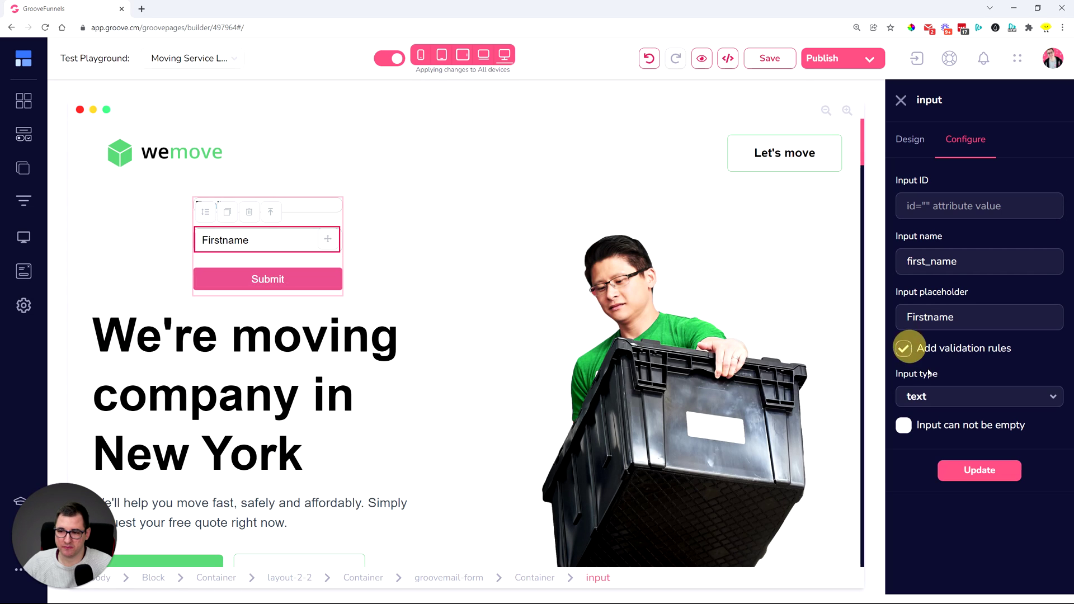
{"action": "left_click", "coordinate": [904, 425]}
{"action": "left_click", "coordinate": [971, 475]}
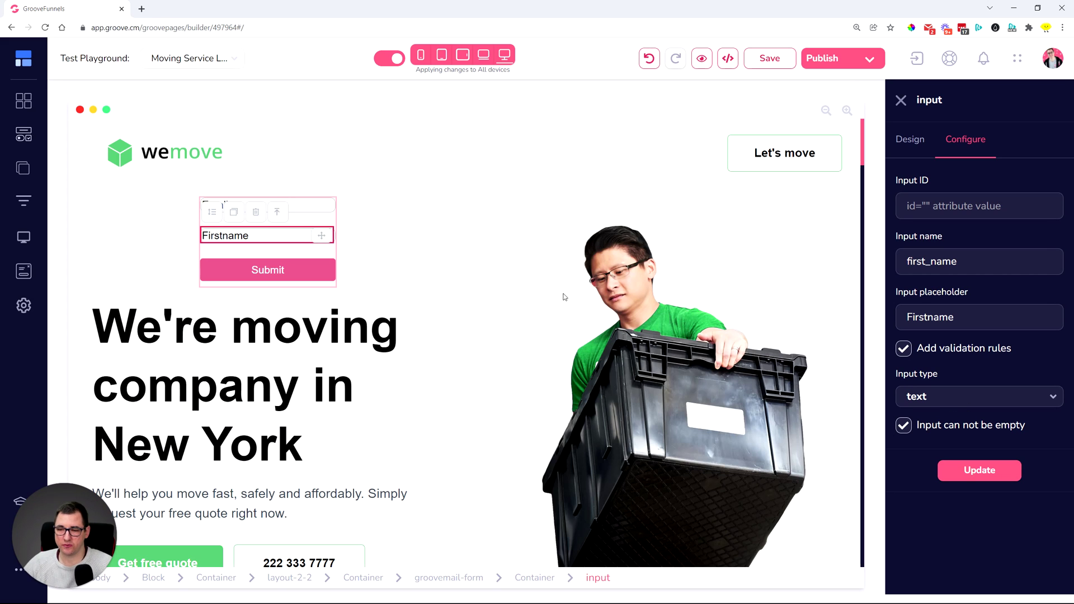
{"action": "left_click", "coordinate": [856, 60]}
{"action": "left_click", "coordinate": [997, 386]}
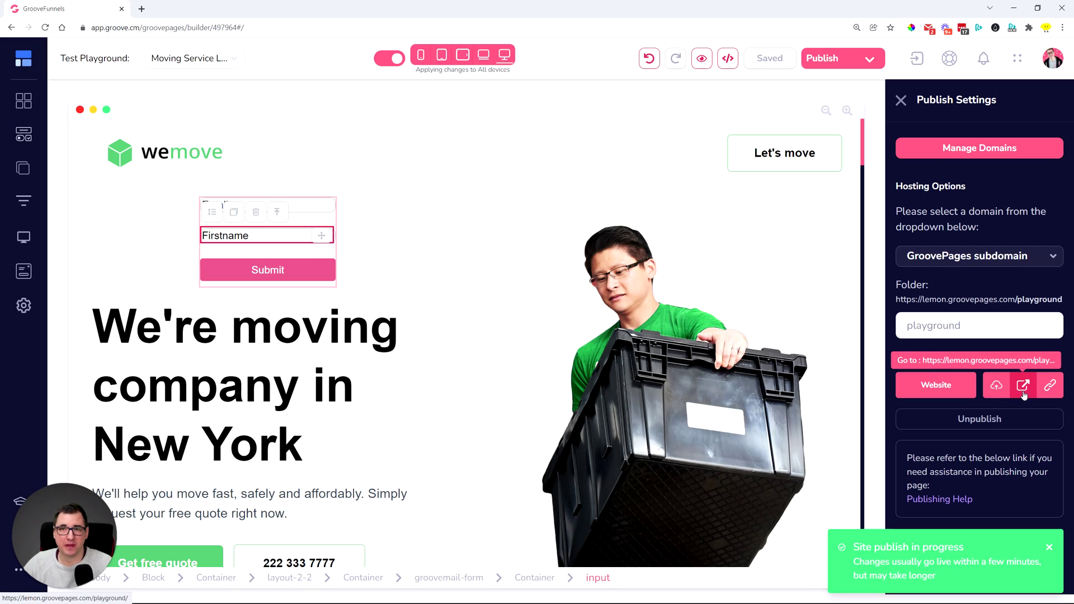
{"action": "left_click", "coordinate": [1023, 395]}
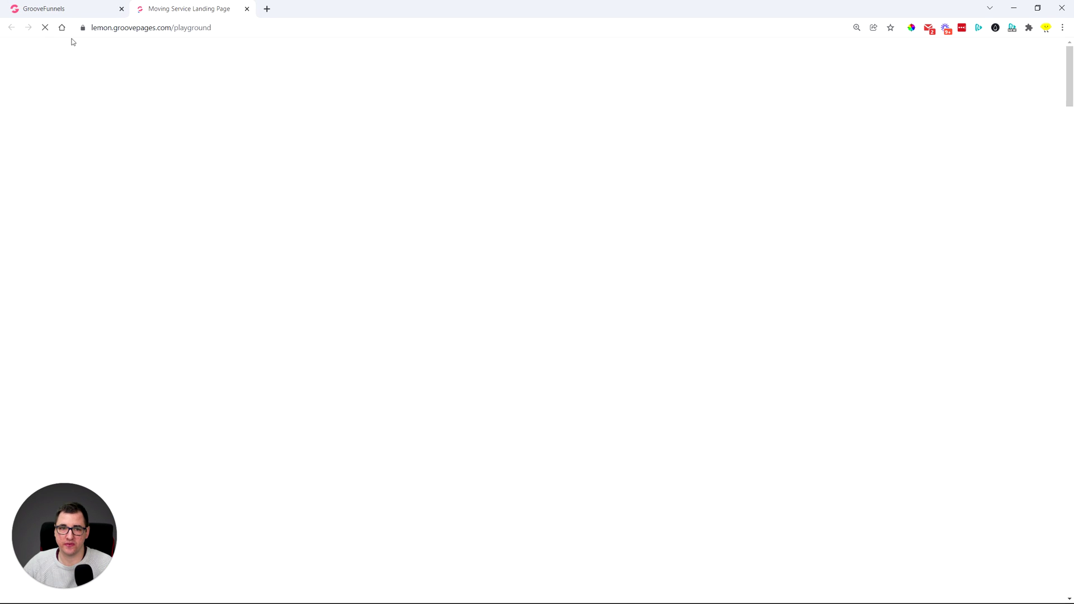
{"action": "left_click", "coordinate": [47, 31]}
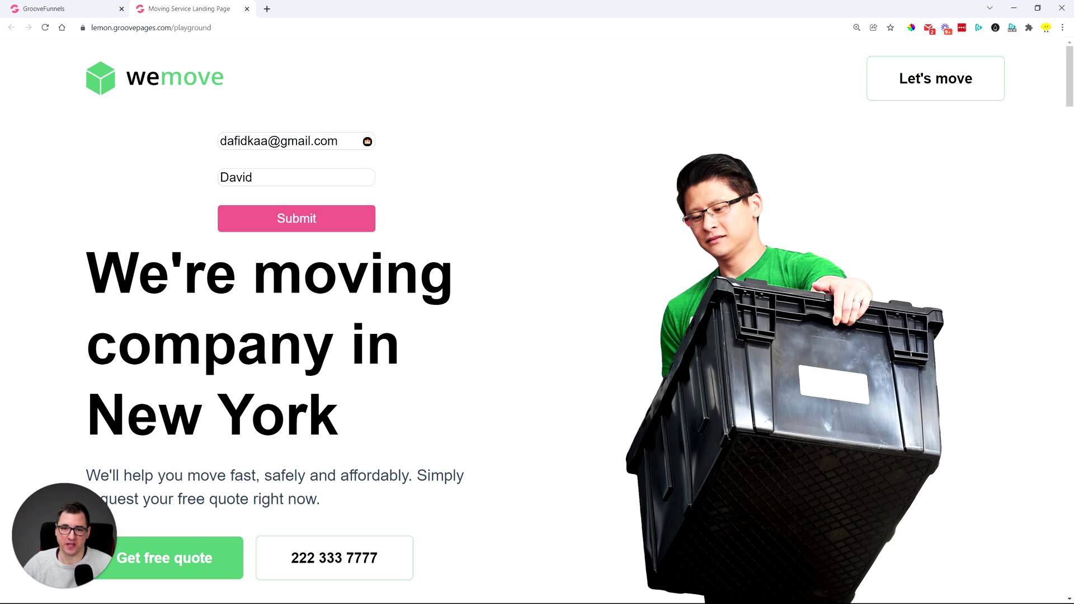
{"action": "left_click_drag", "start_coordinate": [253, 177], "coordinate": [196, 175]}
{"action": "key", "text": "BackSpace"}
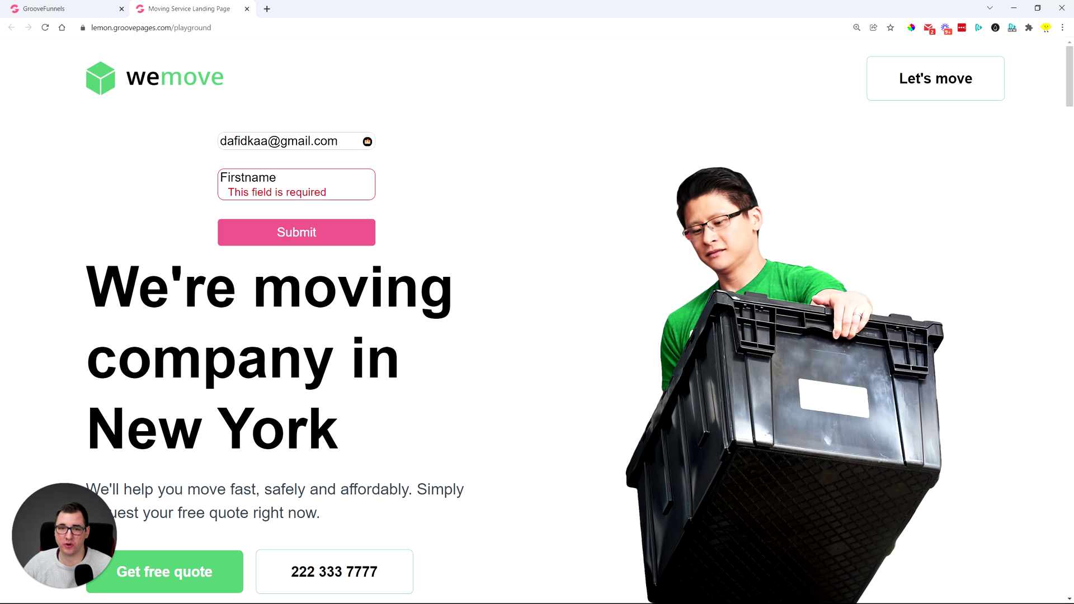
{"action": "left_click_drag", "start_coordinate": [339, 141], "coordinate": [216, 140]}
{"action": "key", "text": "BackSpace"}
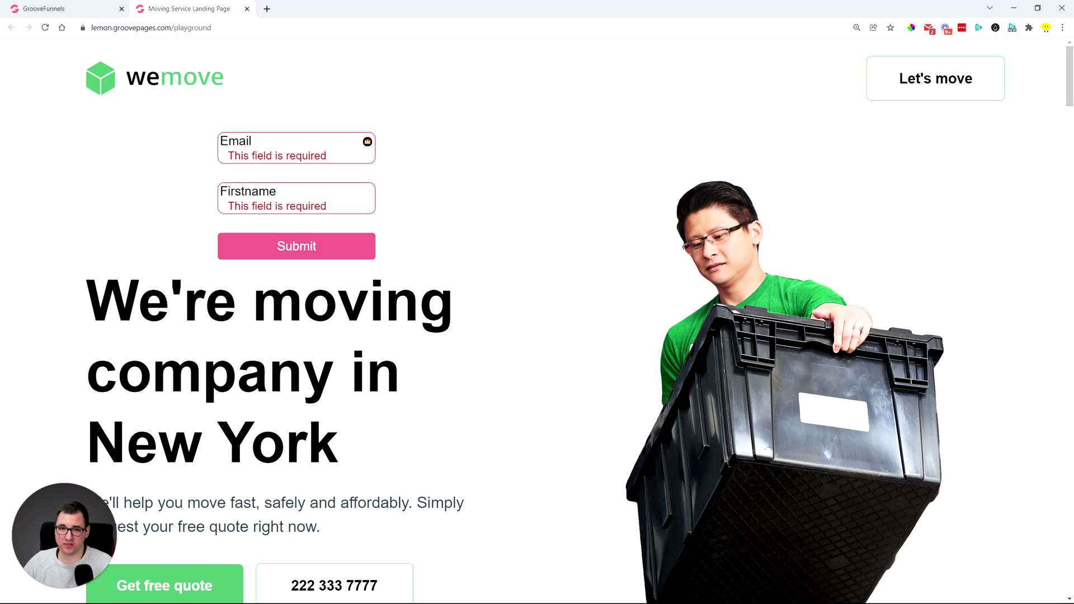
{"action": "type", "text": "fgadhdfhdf"}
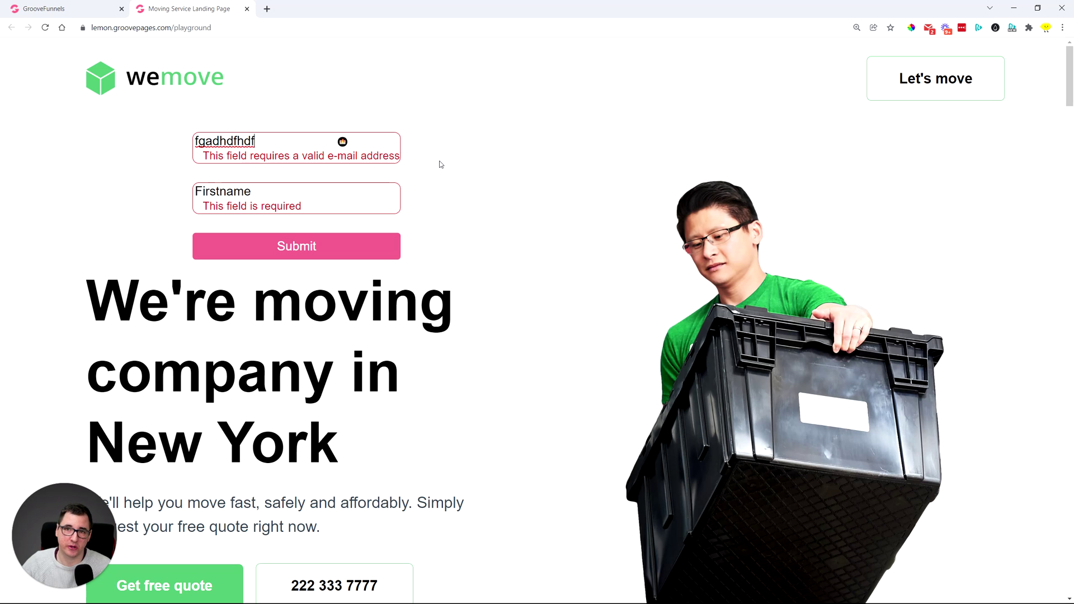
{"action": "left_click", "coordinate": [247, 8]}
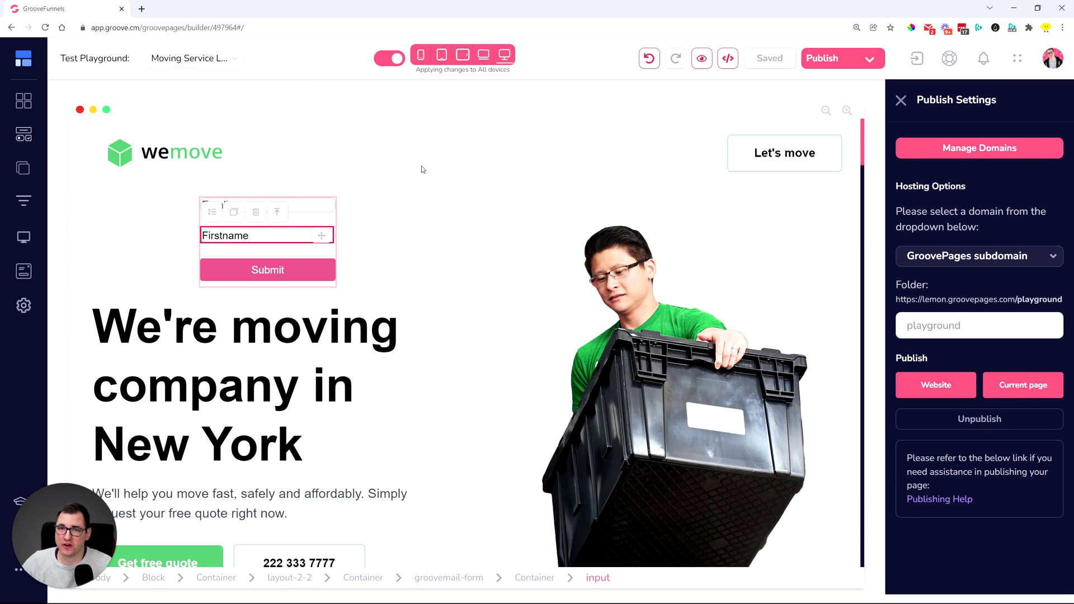
Open the landing page (/index) megamenu for editing from the Pages panel
{"action": "left_click", "coordinate": [30, 176]}
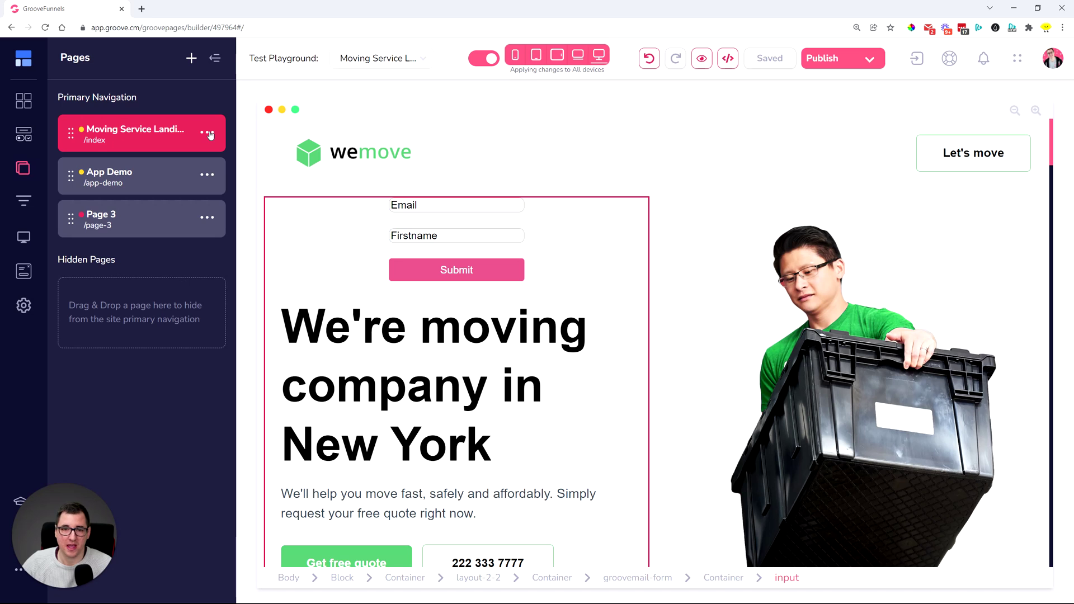
{"action": "left_click", "coordinate": [207, 134]}
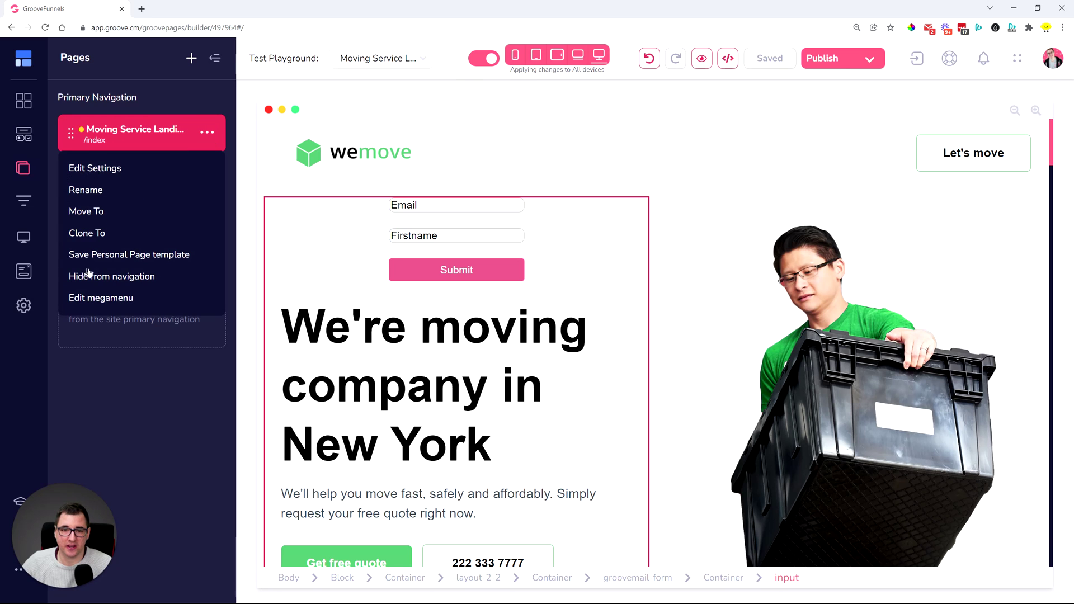
{"action": "left_click", "coordinate": [97, 299]}
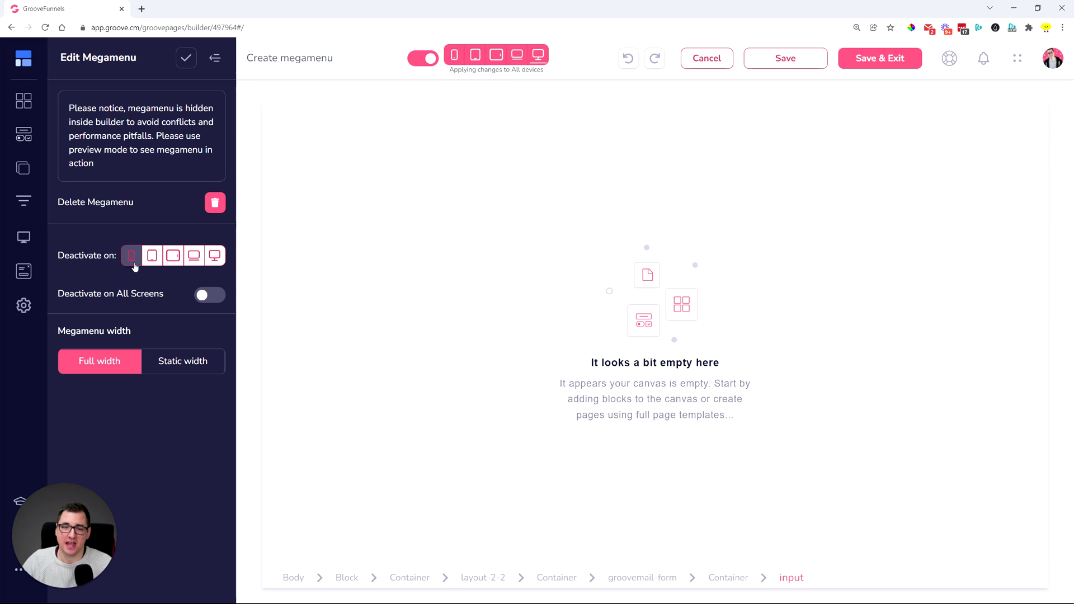
Turn the megamenu off on mobile, tablet and laptop, then reactivate it on all screens
{"action": "left_click", "coordinate": [131, 255]}
{"action": "left_click", "coordinate": [173, 255]}
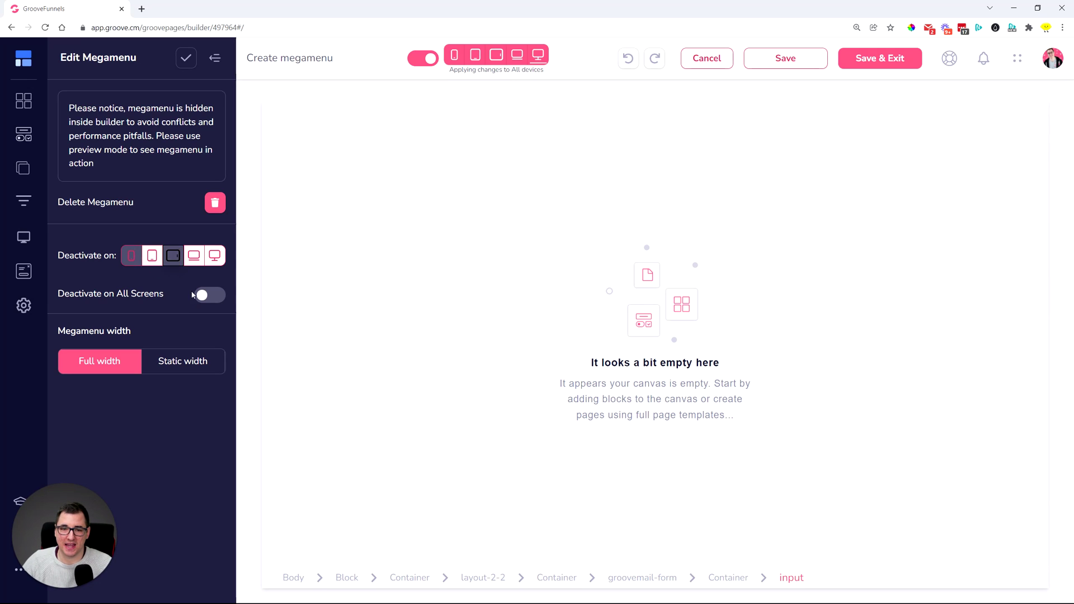
{"action": "left_click", "coordinate": [193, 255]}
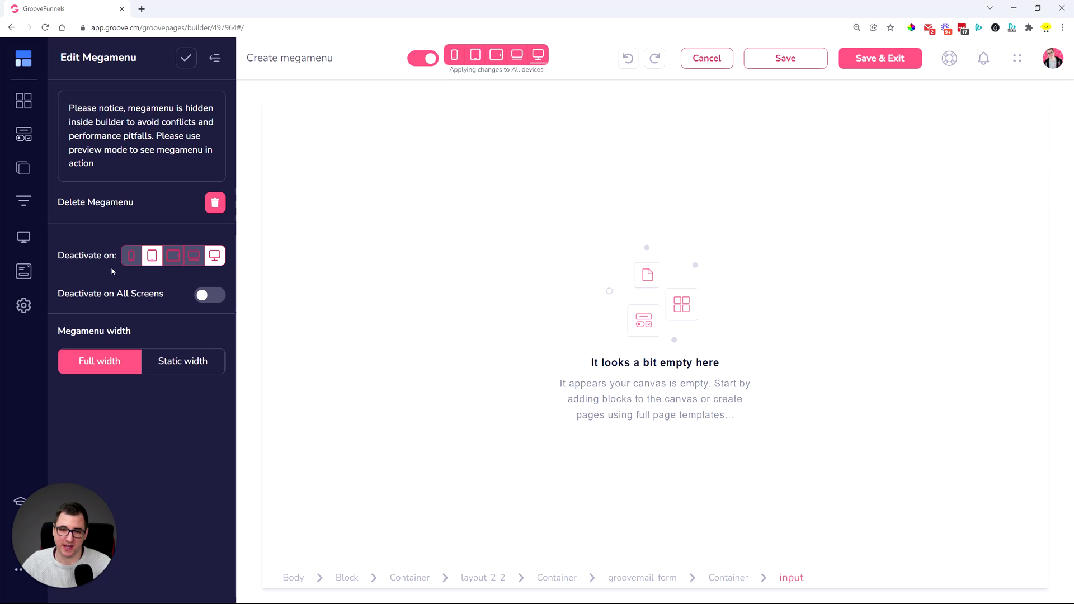
{"action": "left_click", "coordinate": [131, 256]}
{"action": "left_click", "coordinate": [166, 259]}
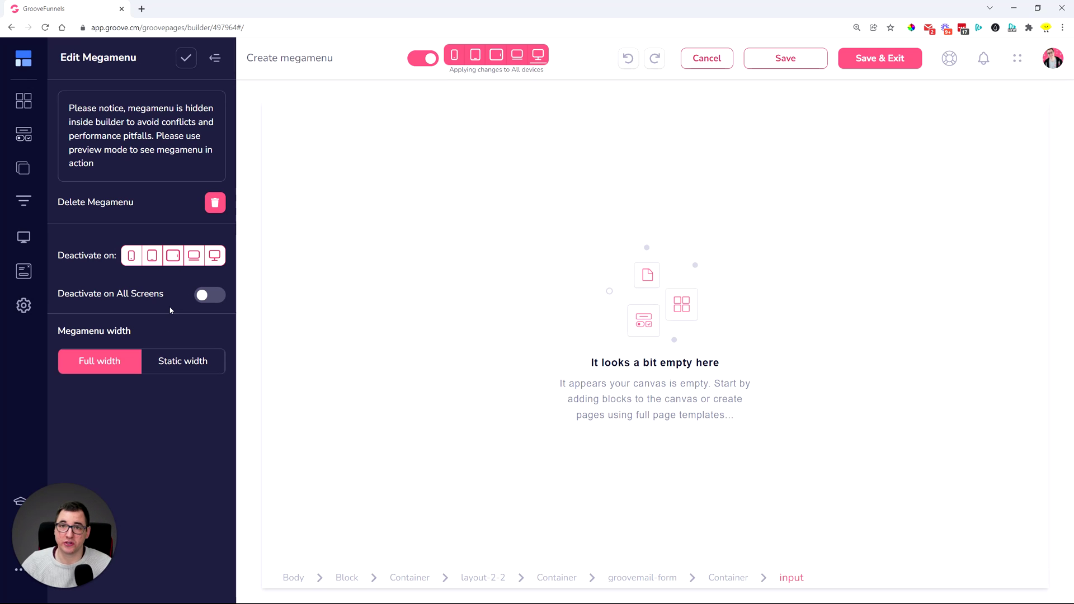
{"action": "left_click", "coordinate": [213, 295]}
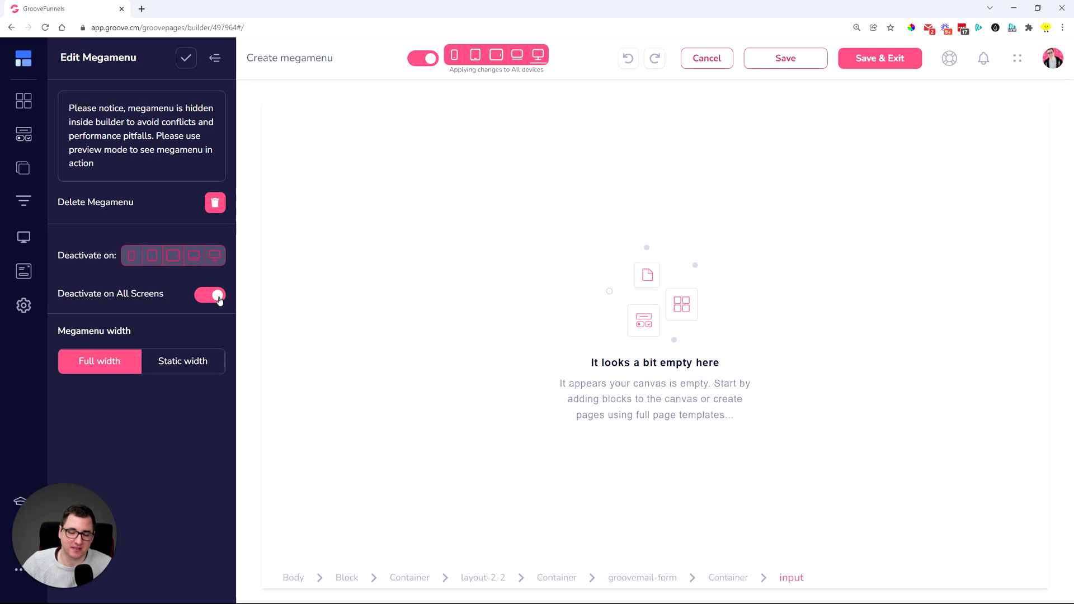
{"action": "left_click", "coordinate": [219, 296]}
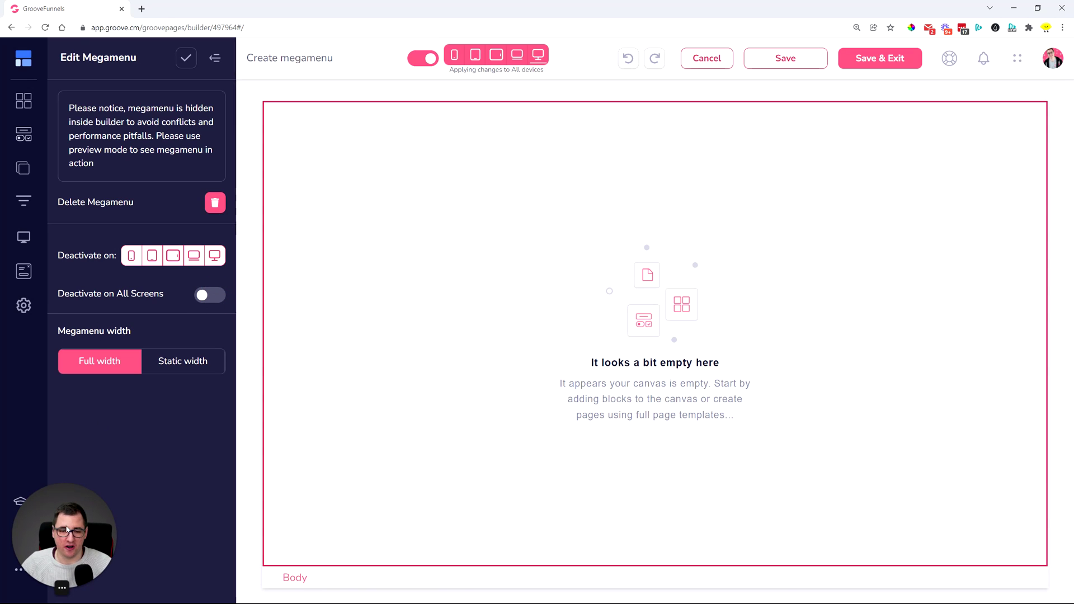
{"action": "left_click_drag", "start_coordinate": [73, 537], "coordinate": [685, 540]}
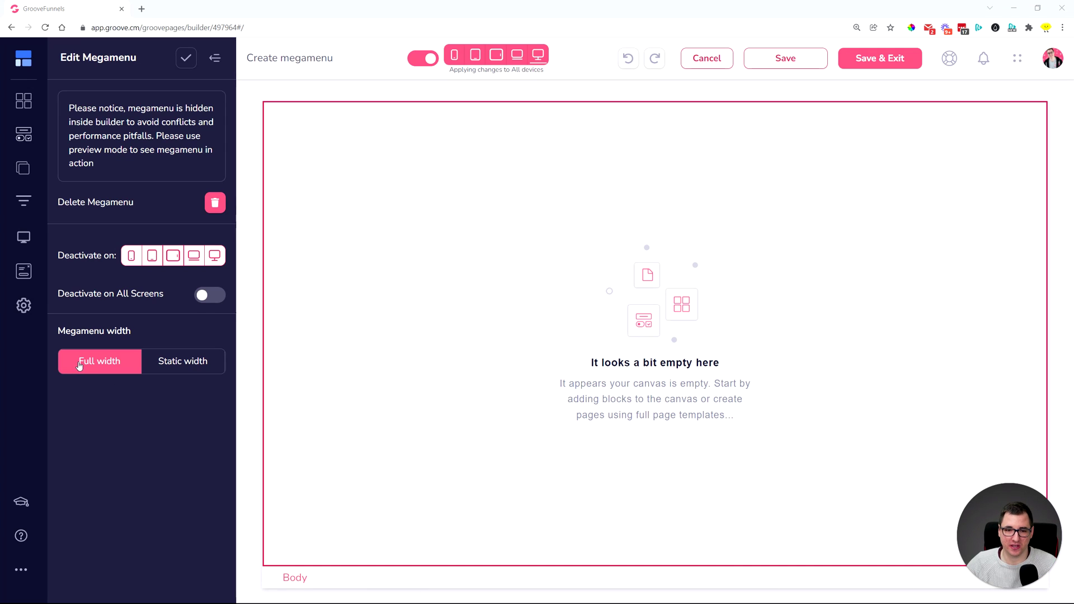
Give the megamenu a static 680 px width aligned Left, then collapse its settings
{"action": "left_click", "coordinate": [180, 367]}
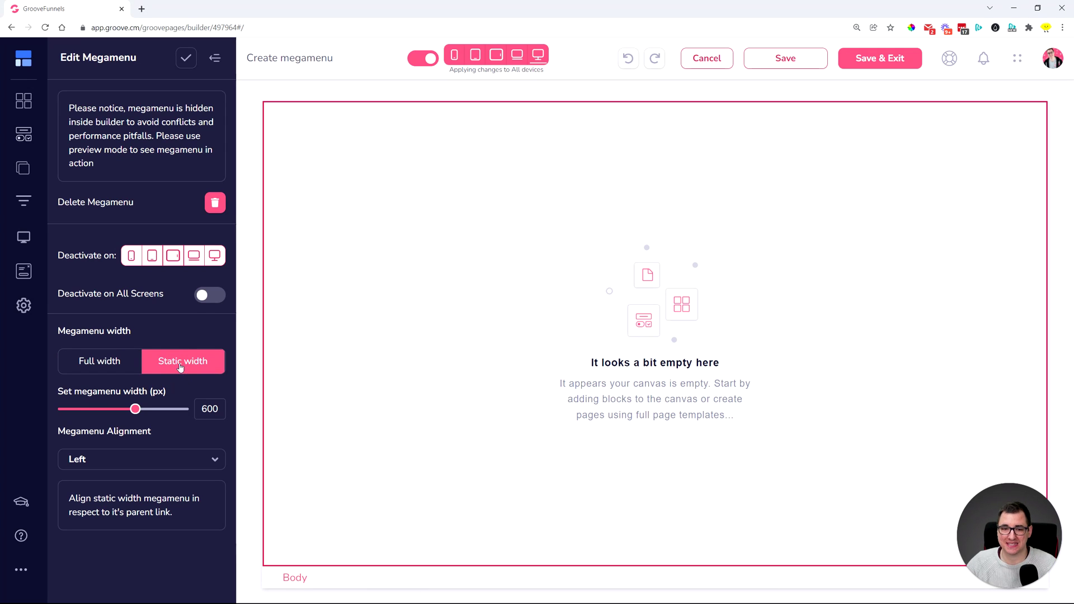
{"action": "mouse_move", "coordinate": [135, 409]}
{"action": "left_mouse_down"}
{"action": "mouse_move", "coordinate": [108, 409]}
{"action": "mouse_move", "coordinate": [145, 413]}
{"action": "left_mouse_up"}
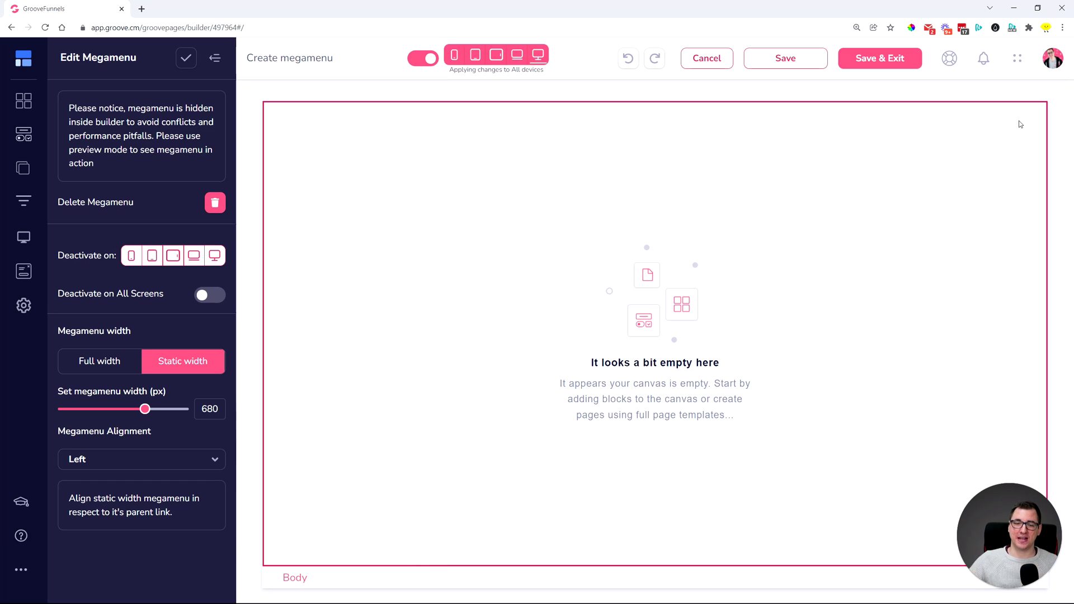
{"action": "left_click", "coordinate": [100, 466]}
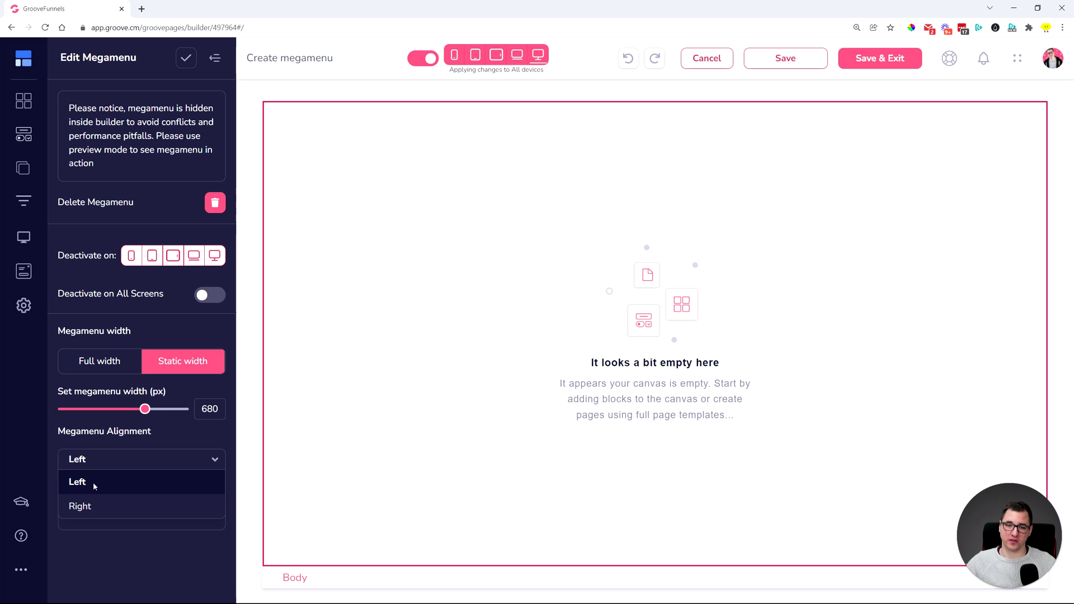
{"action": "left_click", "coordinate": [205, 432]}
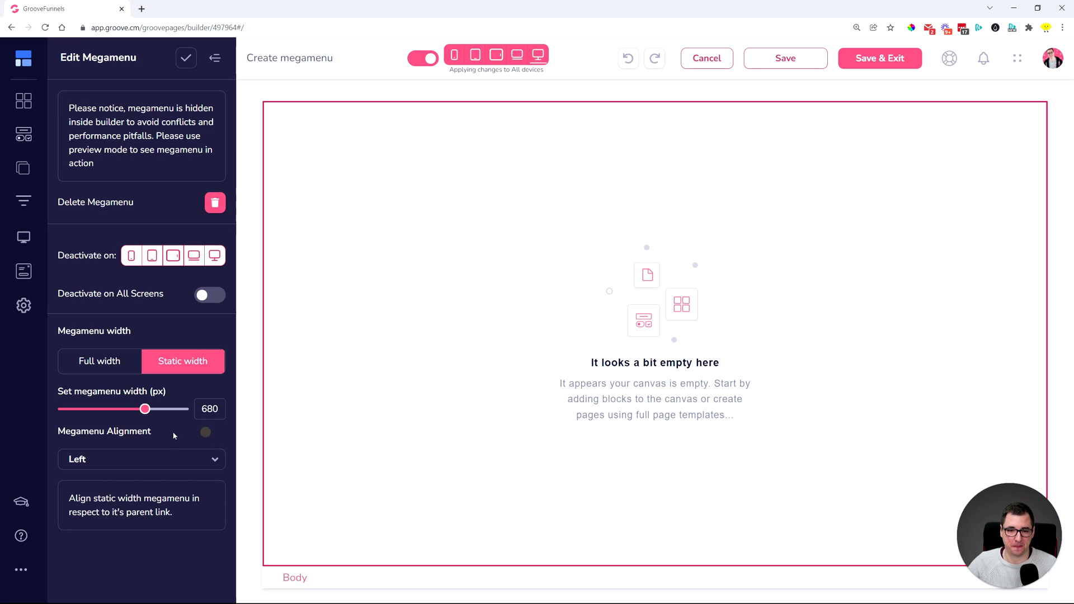
{"action": "left_click", "coordinate": [214, 58]}
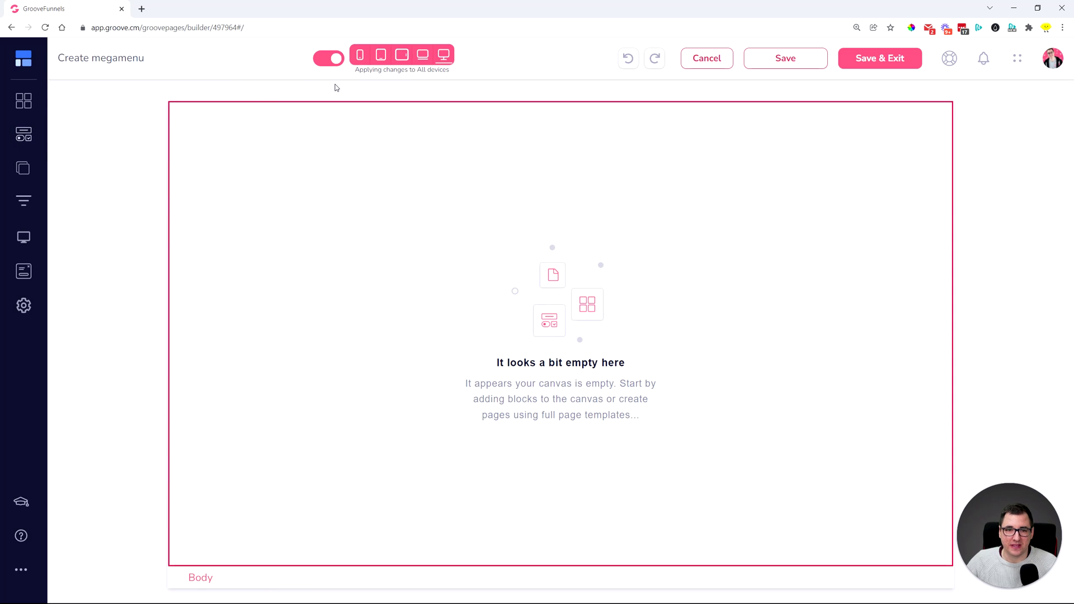
Discard the megamenu and select the 'You're about to move?' heading
{"action": "left_click", "coordinate": [706, 59]}
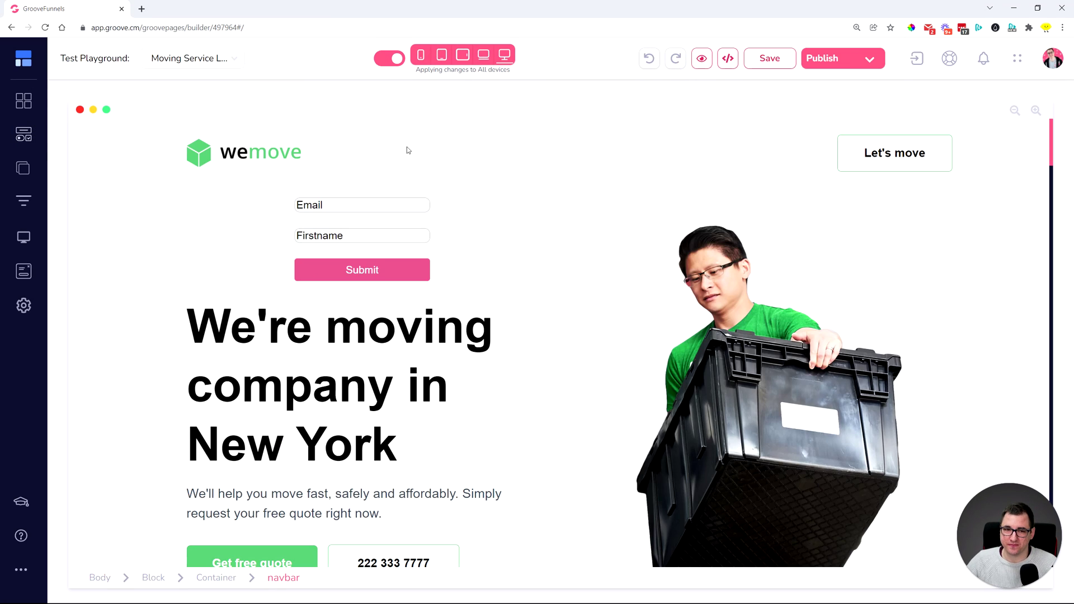
{"action": "scroll", "coordinate": [569, 254], "scroll_direction": "down", "scroll_amount": 7}
{"action": "left_click", "coordinate": [647, 280]}
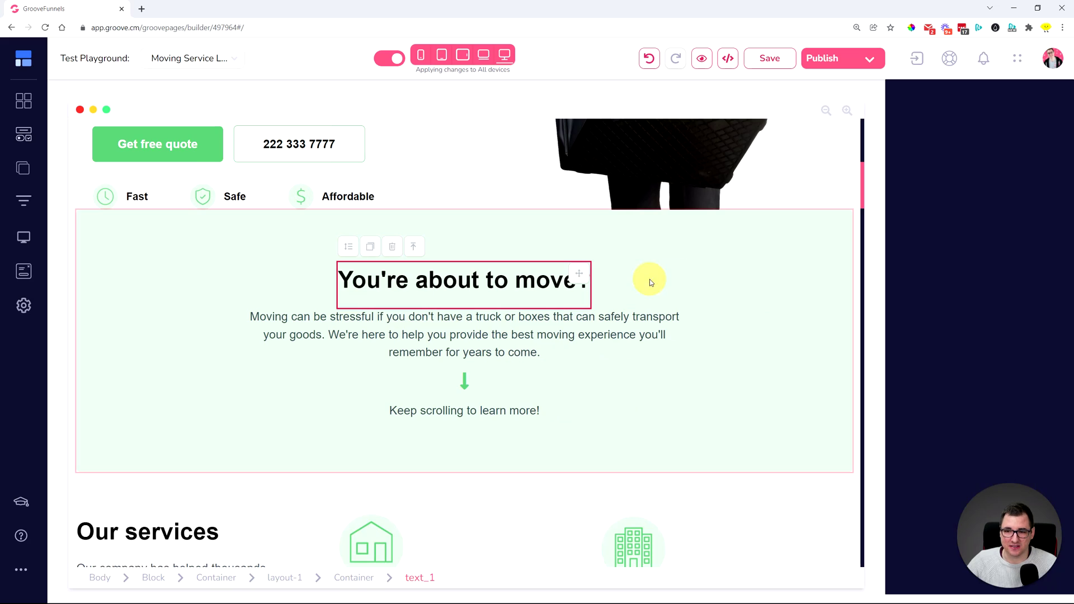
Add a link to the word 'about', toggling the new-tab option, then dismiss the link bar
{"action": "left_click_drag", "start_coordinate": [415, 280], "coordinate": [479, 279]}
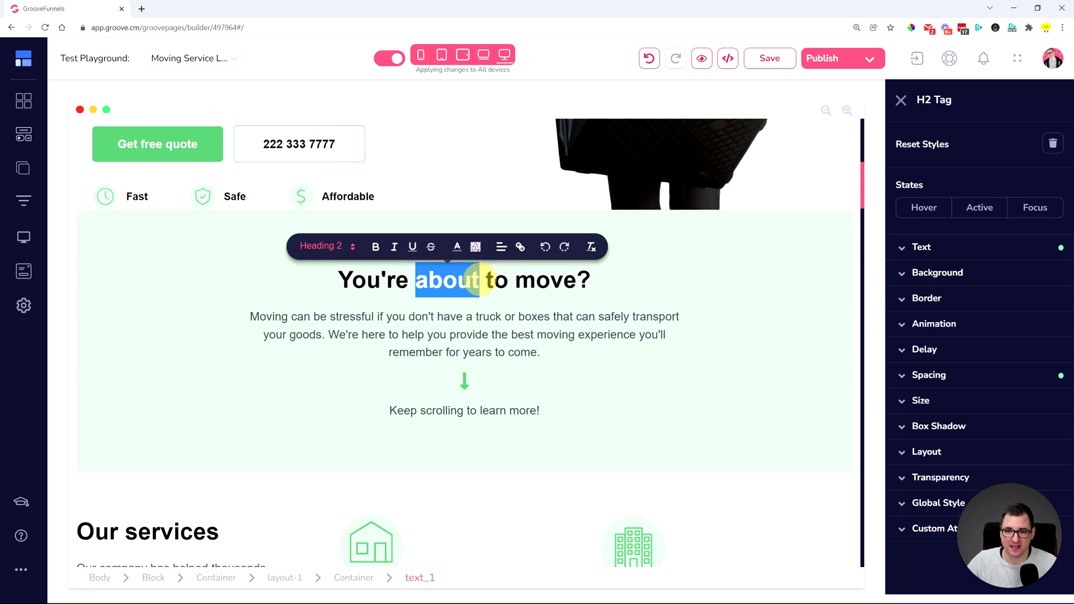
{"action": "left_click", "coordinate": [519, 248]}
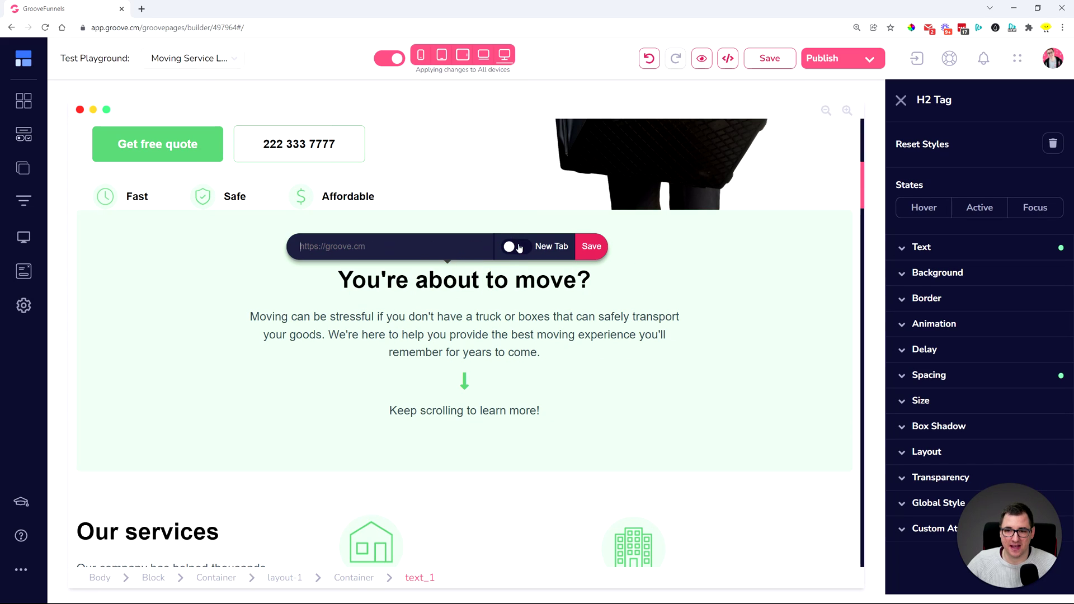
{"action": "left_click", "coordinate": [517, 248]}
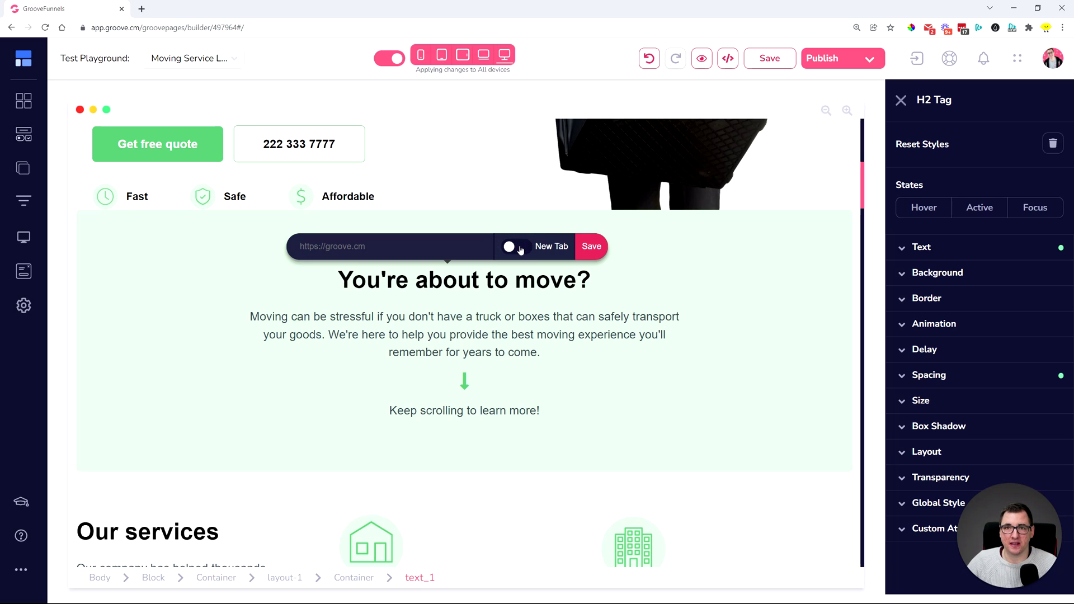
{"action": "left_click", "coordinate": [520, 248]}
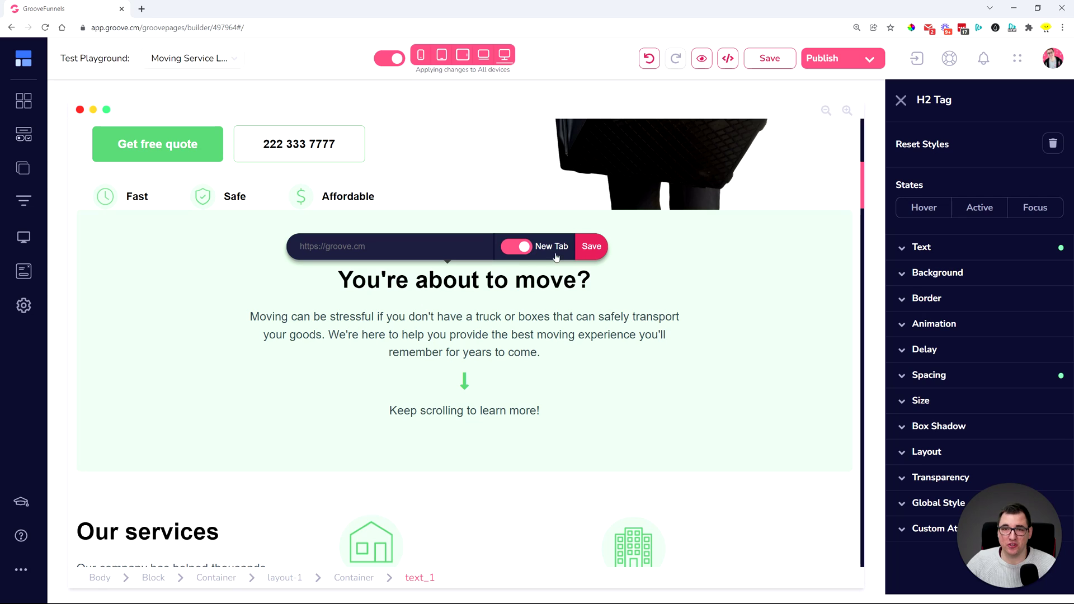
{"action": "left_click", "coordinate": [408, 247]}
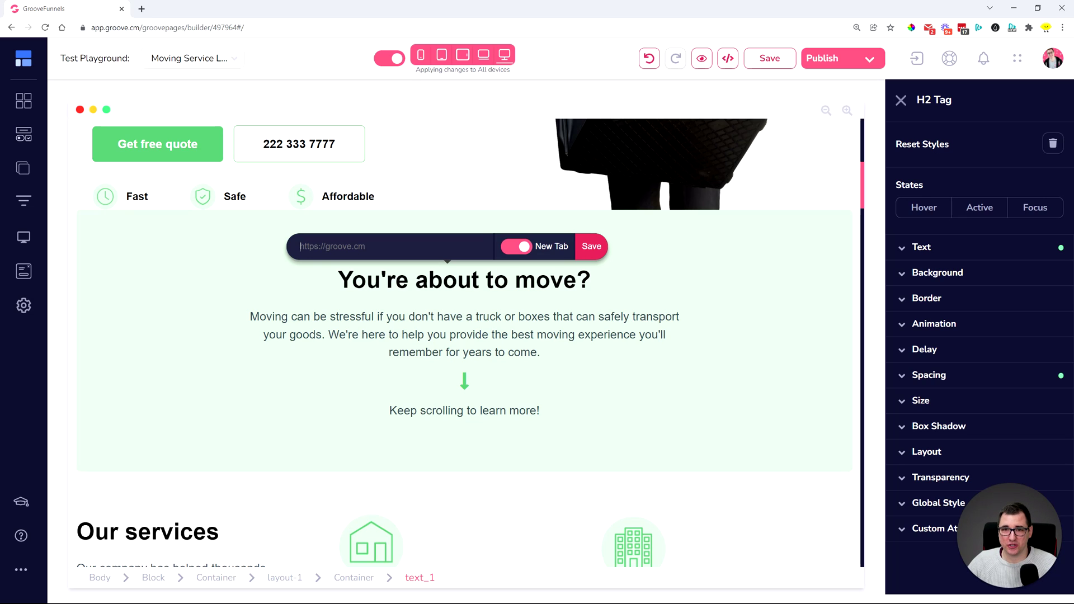
{"action": "left_click", "coordinate": [241, 288]}
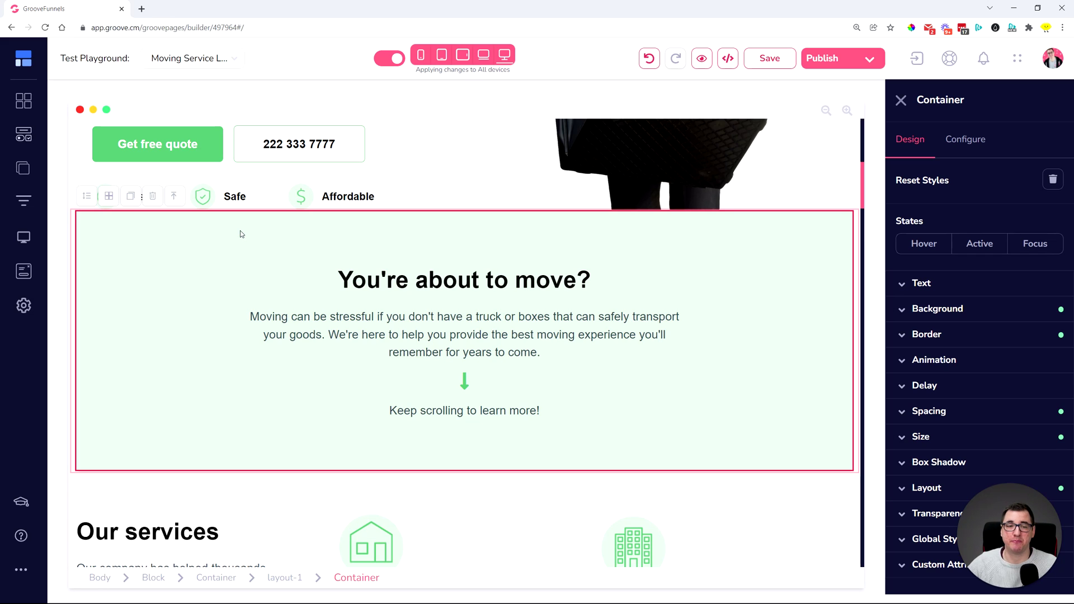
Clone Consulting Funnel from the Funnels panel, cancelling the new-funnel dialog first
{"action": "left_click", "coordinate": [24, 201]}
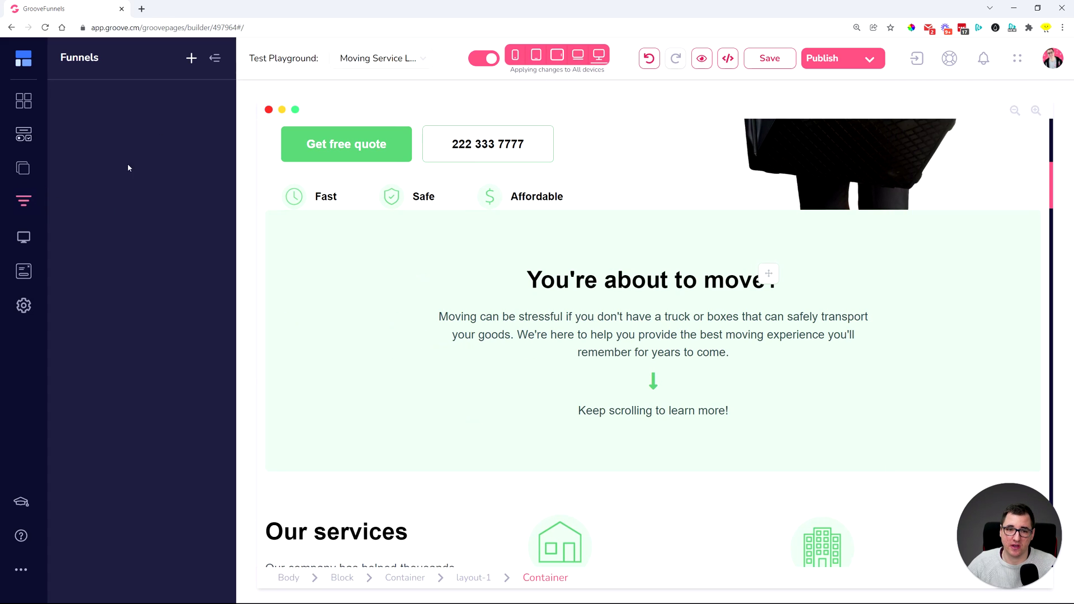
{"action": "left_click", "coordinate": [191, 58]}
{"action": "scroll", "coordinate": [767, 385], "scroll_direction": "down", "scroll_amount": 5}
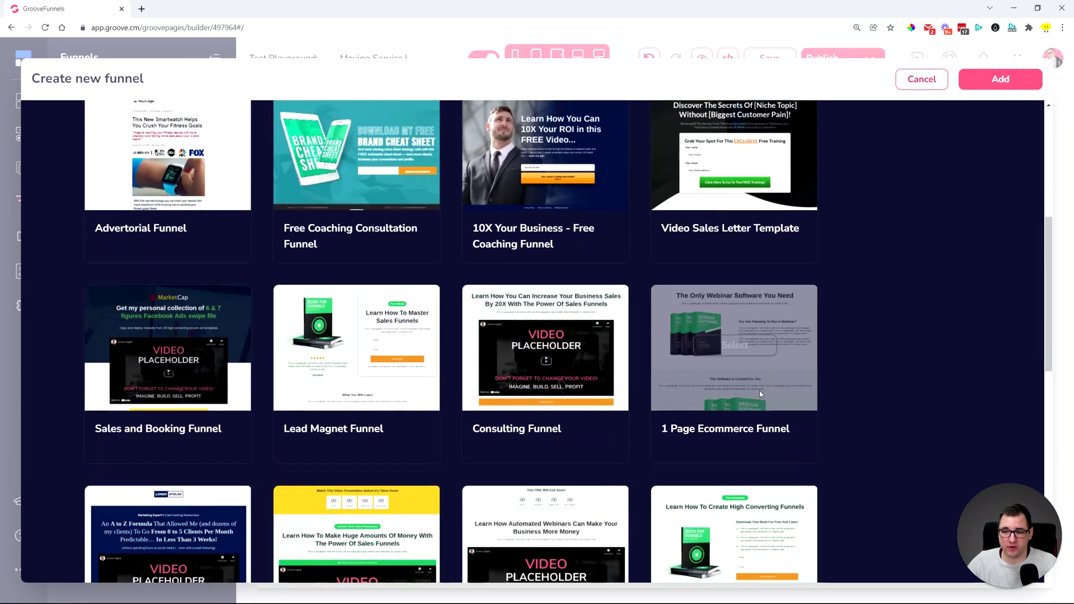
{"action": "mouse_move", "coordinate": [615, 360]}
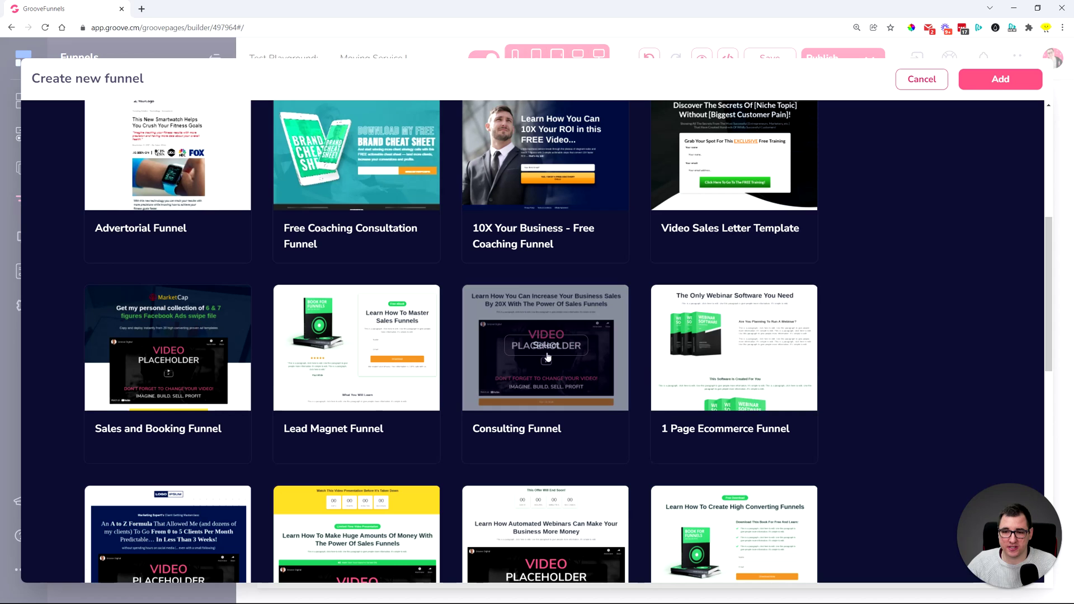
{"action": "left_click", "coordinate": [899, 85]}
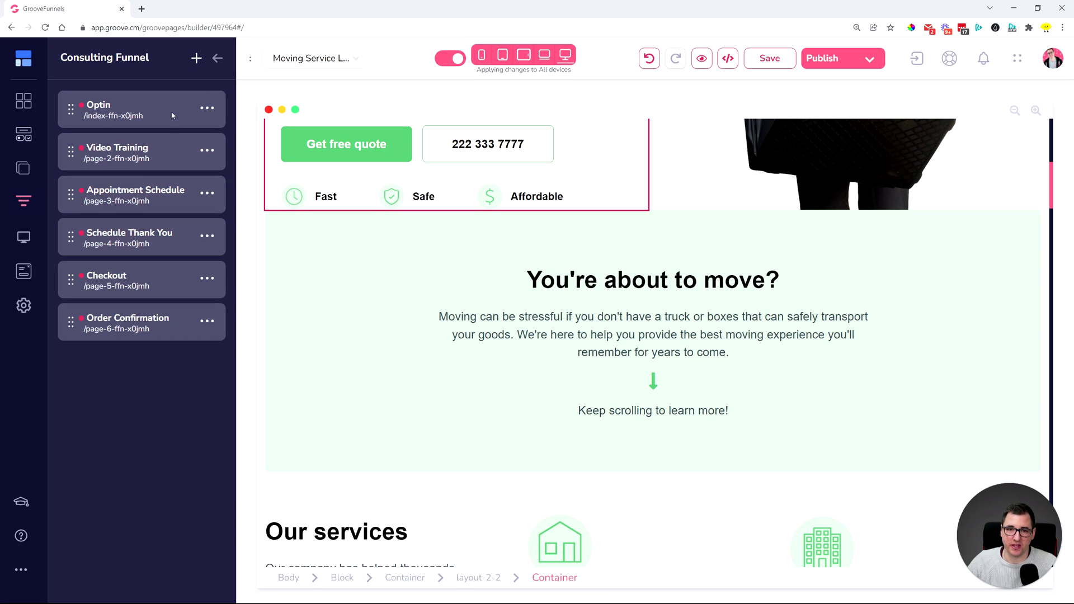
{"action": "left_click", "coordinate": [217, 59]}
{"action": "left_click", "coordinate": [208, 107]}
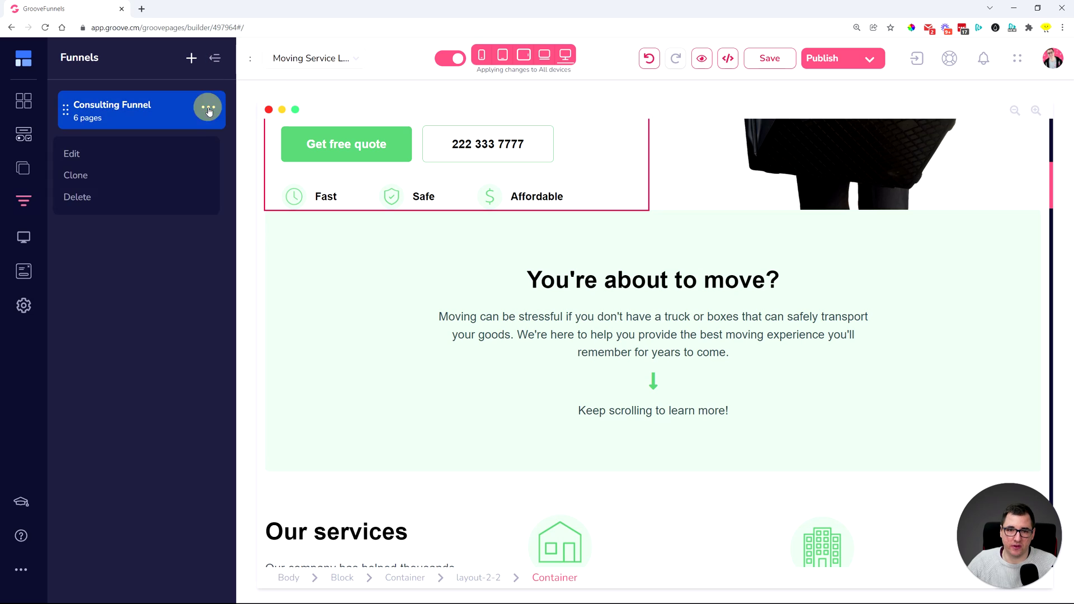
{"action": "left_click", "coordinate": [79, 175]}
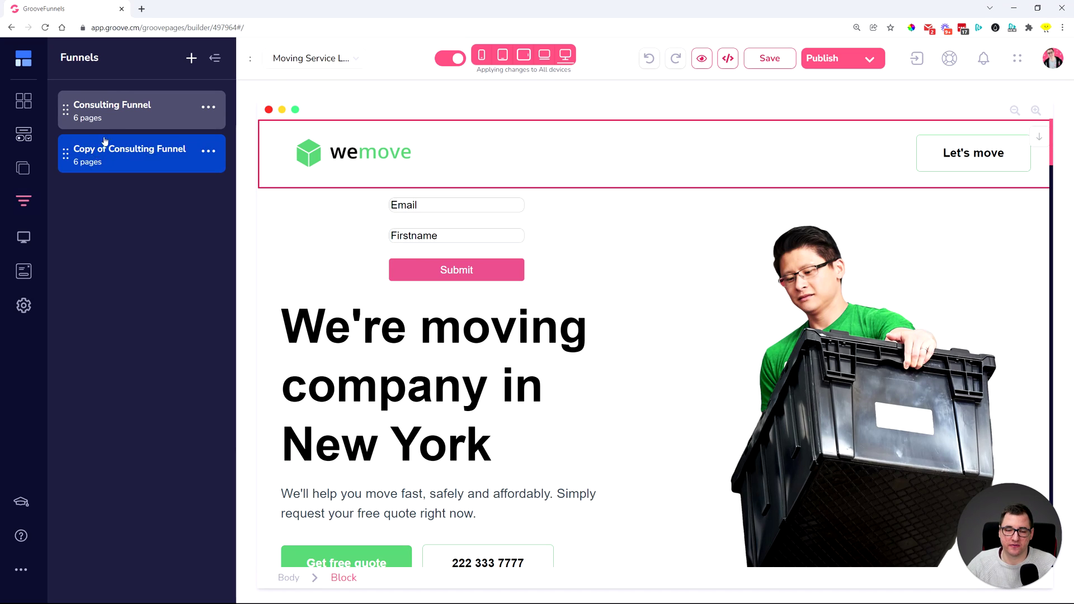
Open the Optin page of Copy of Consulting Funnel
{"action": "left_click", "coordinate": [115, 122]}
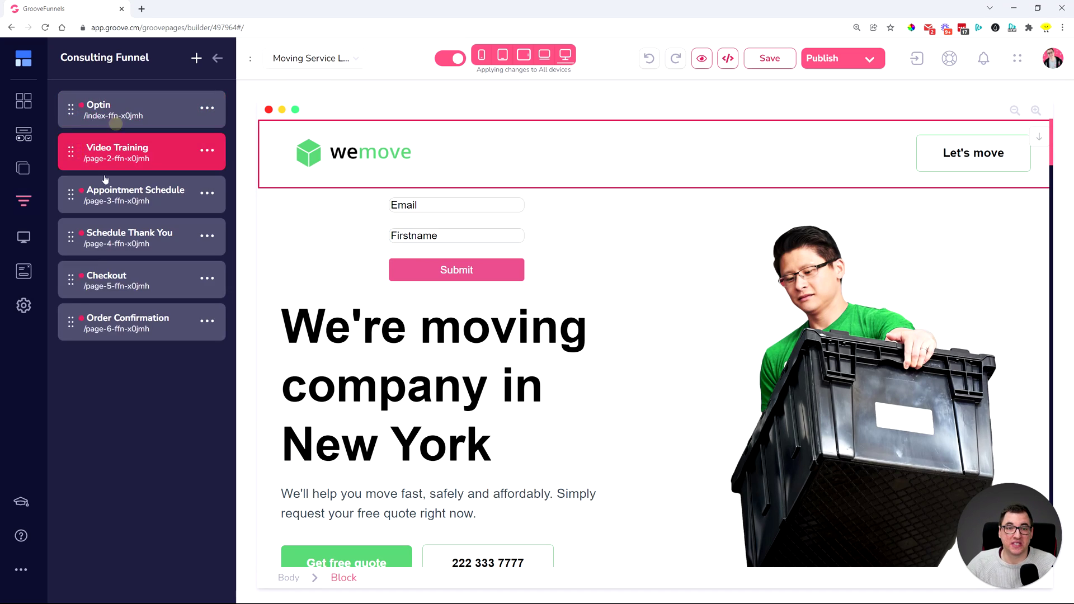
{"action": "left_click", "coordinate": [218, 58]}
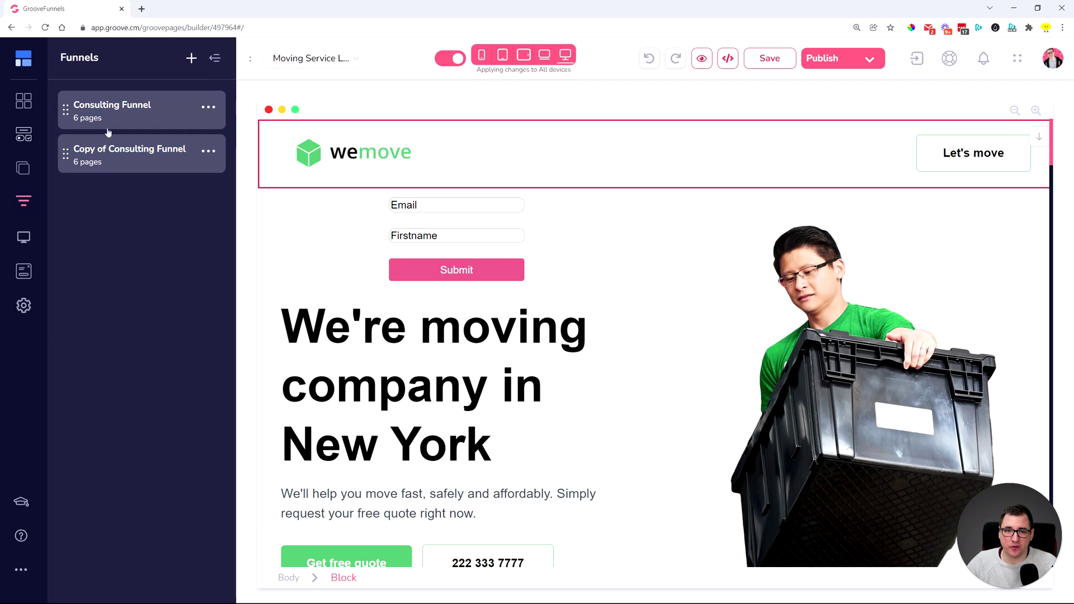
{"action": "left_click", "coordinate": [87, 165]}
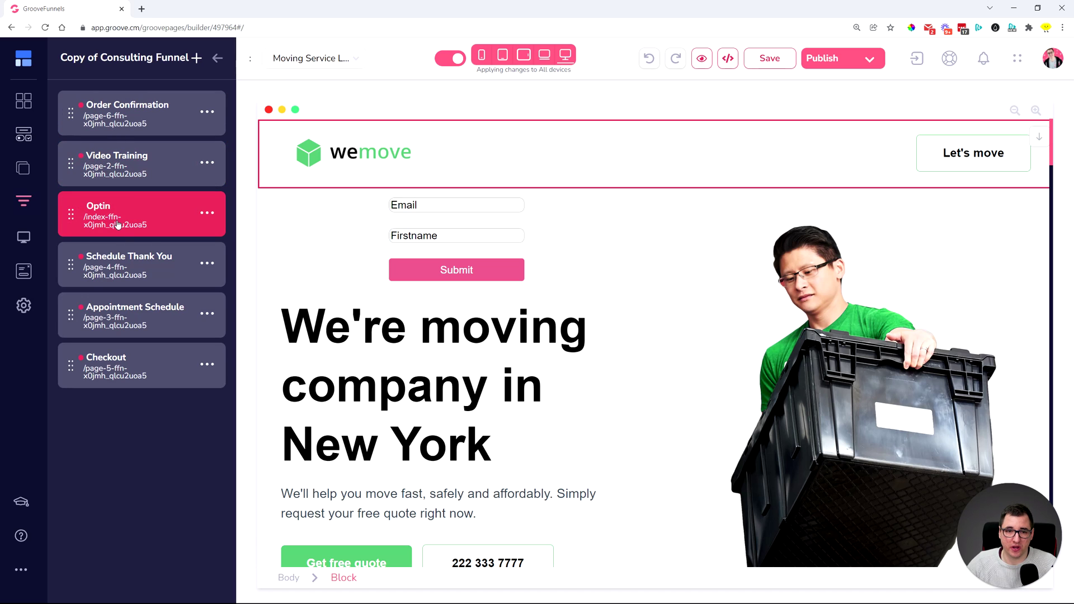
{"action": "left_click", "coordinate": [118, 224]}
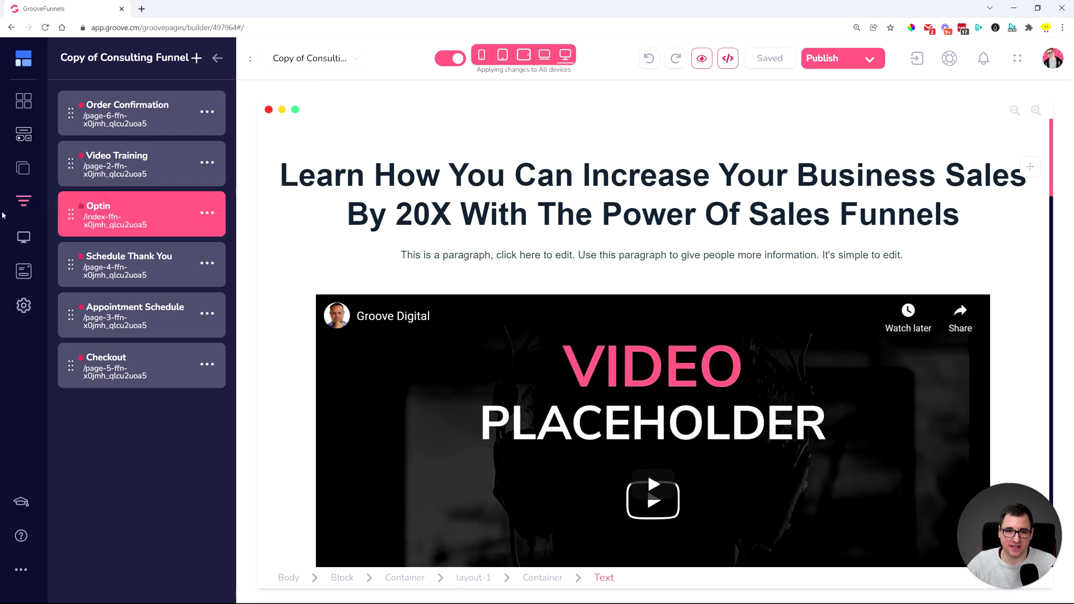
Open the App Demo page and expand its navigation menu in mobile preview
{"action": "left_click", "coordinate": [23, 168]}
{"action": "left_click", "coordinate": [137, 171]}
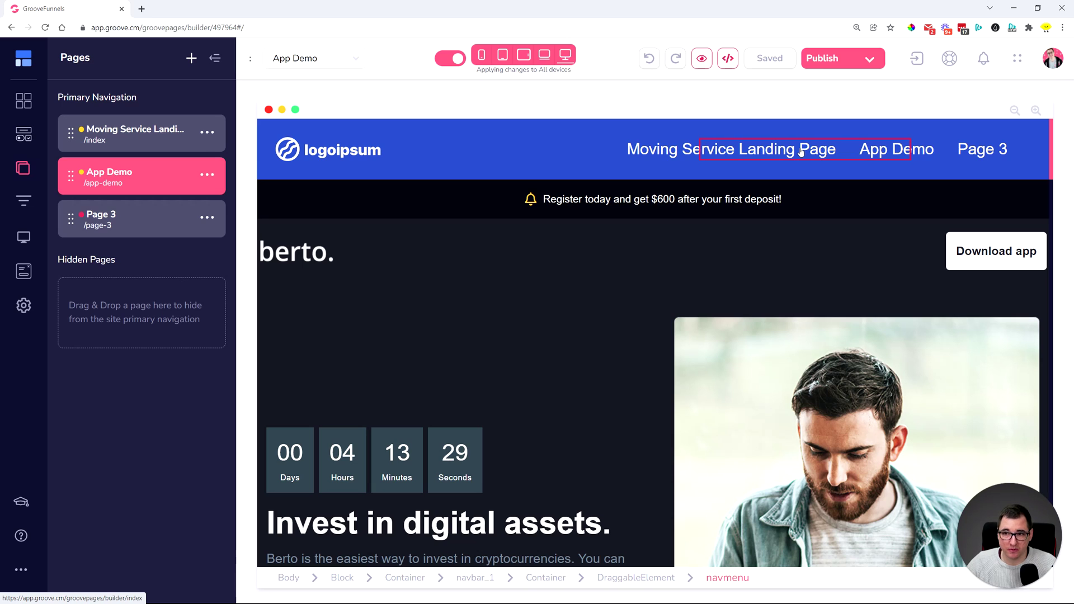
{"action": "left_click", "coordinate": [1024, 159]}
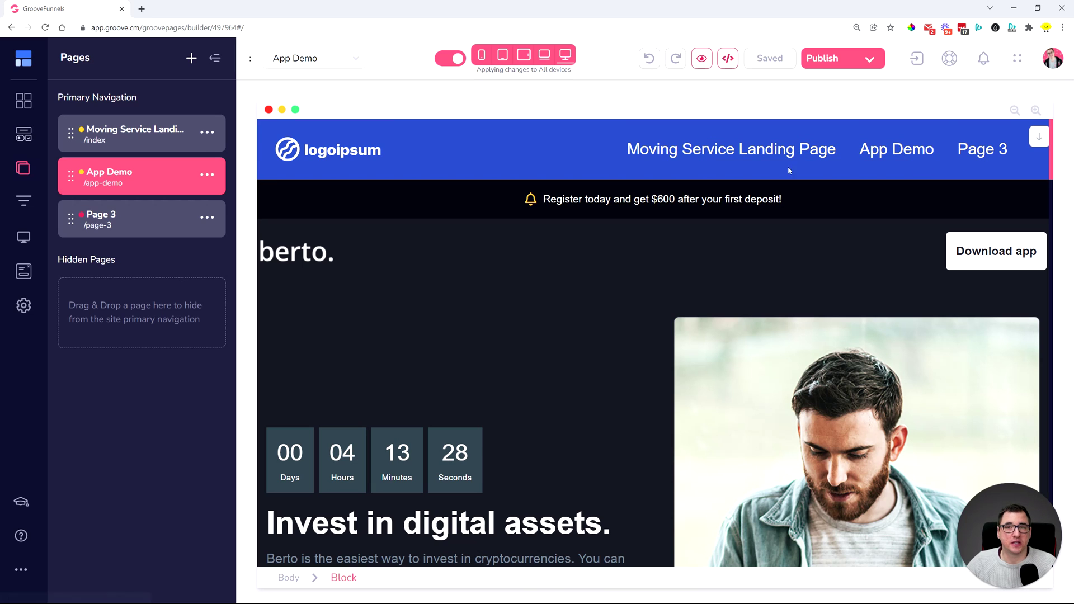
{"action": "left_click", "coordinate": [481, 55]}
{"action": "left_click", "coordinate": [765, 143]}
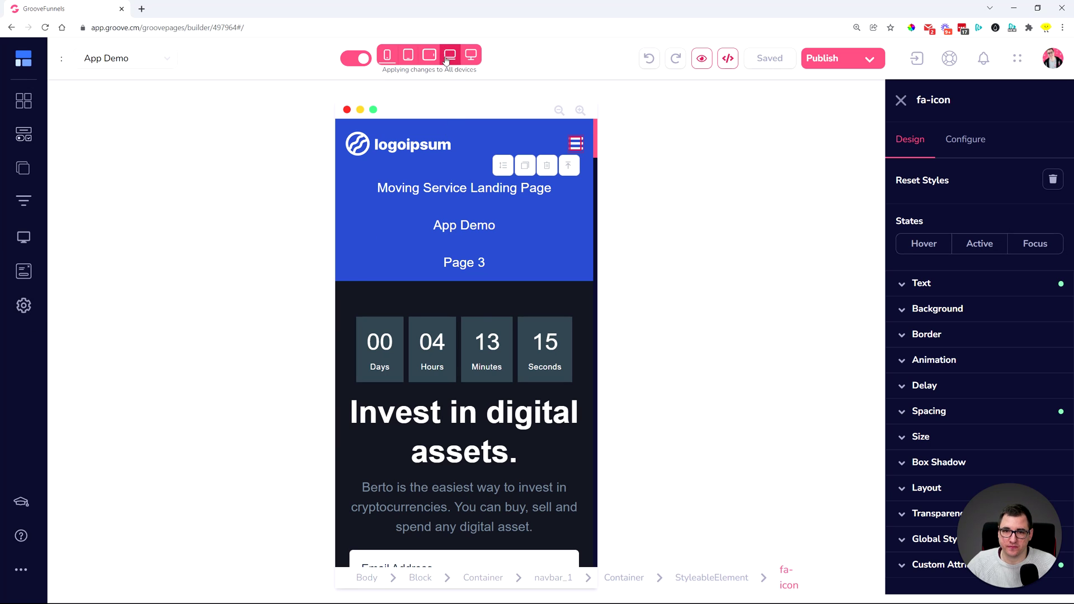
Return to desktop preview and select the row of app store badges
{"action": "left_click", "coordinate": [471, 54]}
{"action": "scroll", "coordinate": [362, 309], "scroll_direction": "down", "scroll_amount": 7}
{"action": "scroll", "coordinate": [264, 338], "scroll_direction": "up", "scroll_amount": 1}
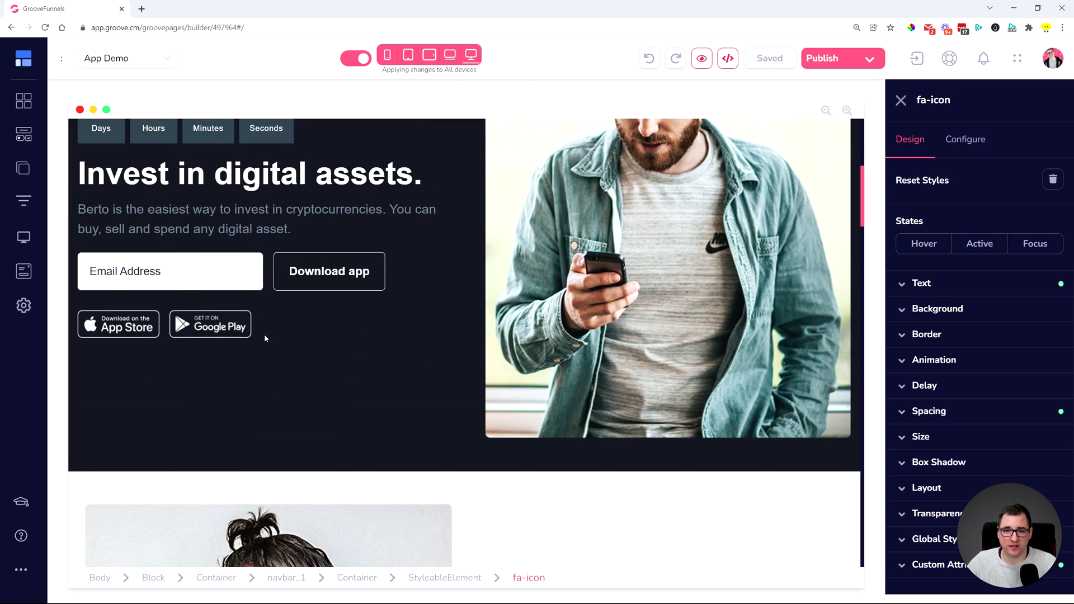
{"action": "left_click", "coordinate": [304, 317]}
Set the hero's left text container to link to a URL and focus the address field
{"action": "left_click", "coordinate": [394, 410]}
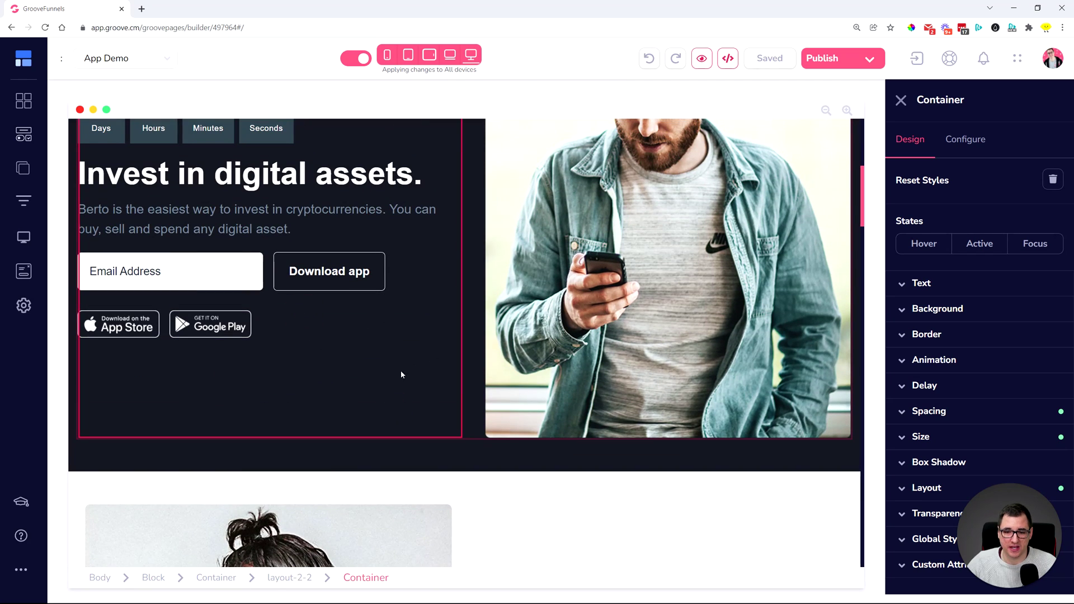
{"action": "left_click", "coordinate": [980, 145]}
{"action": "left_click", "coordinate": [919, 277]}
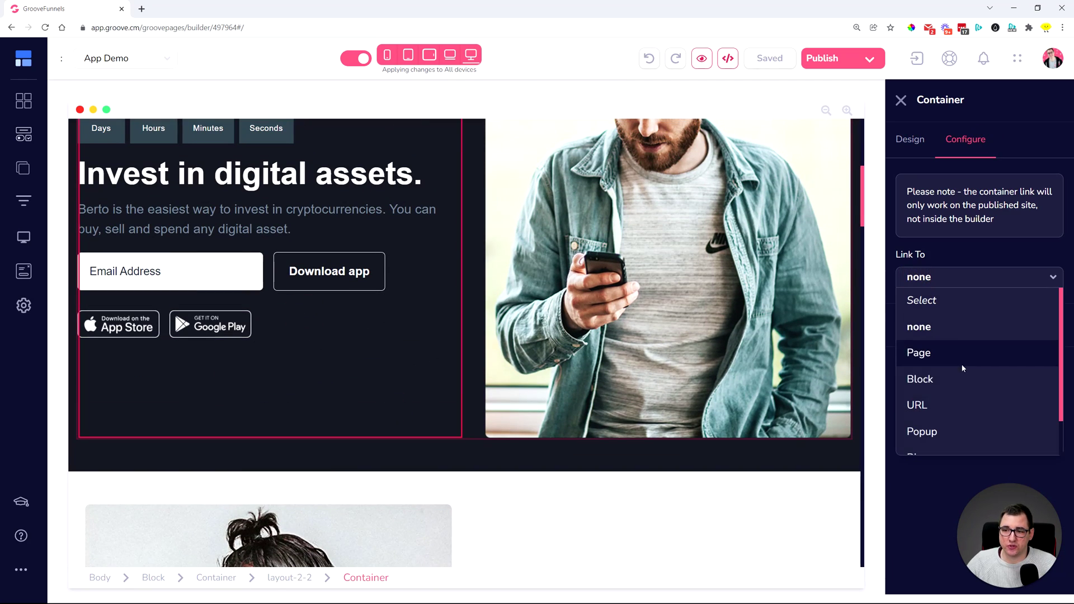
{"action": "left_click", "coordinate": [953, 410]}
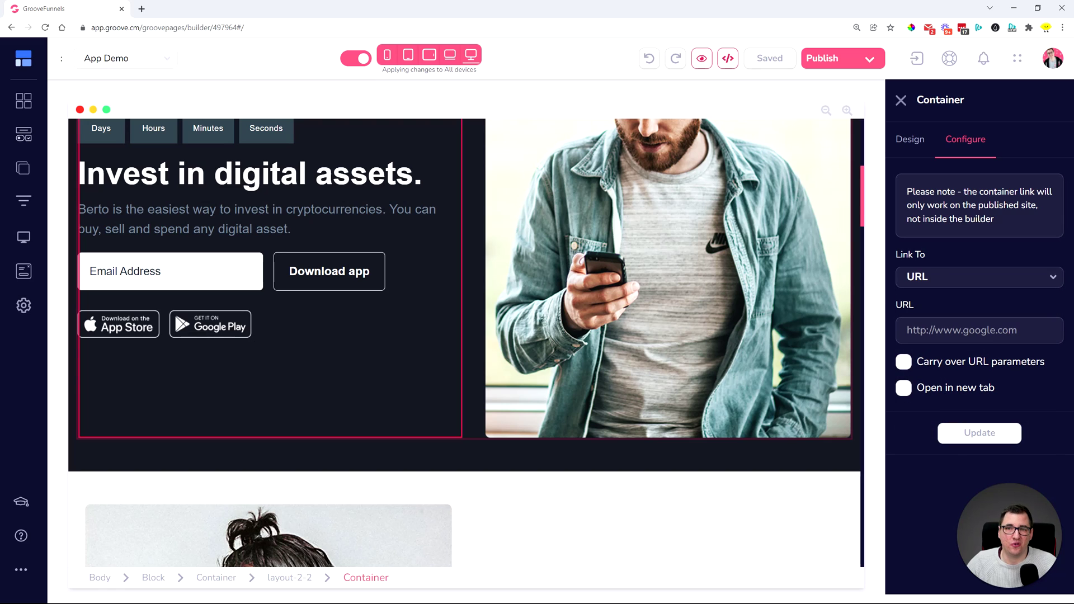
{"action": "left_click", "coordinate": [962, 334]}
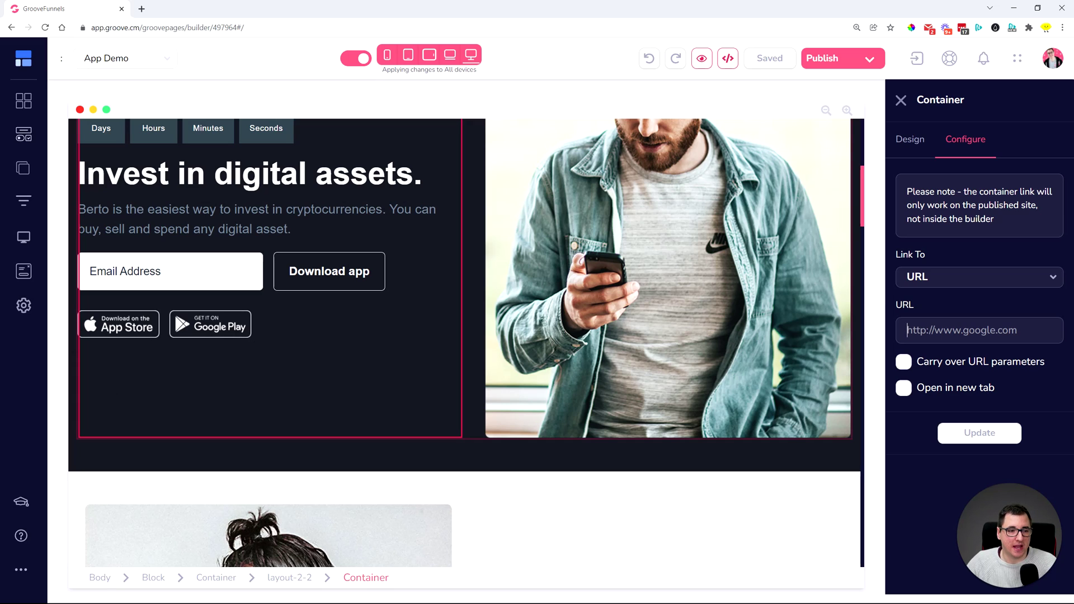
Select the Download app button in the hero form
{"action": "scroll", "coordinate": [435, 369], "scroll_direction": "up", "scroll_amount": 8}
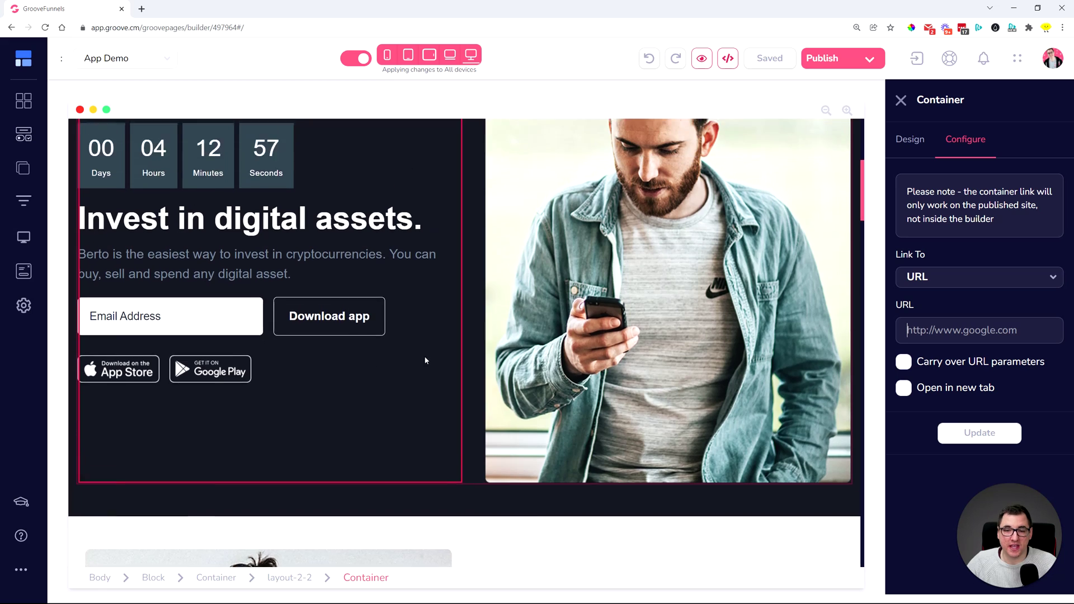
{"action": "scroll", "coordinate": [435, 369], "scroll_direction": "down", "scroll_amount": 10}
{"action": "scroll", "coordinate": [437, 373], "scroll_direction": "up", "scroll_amount": 3}
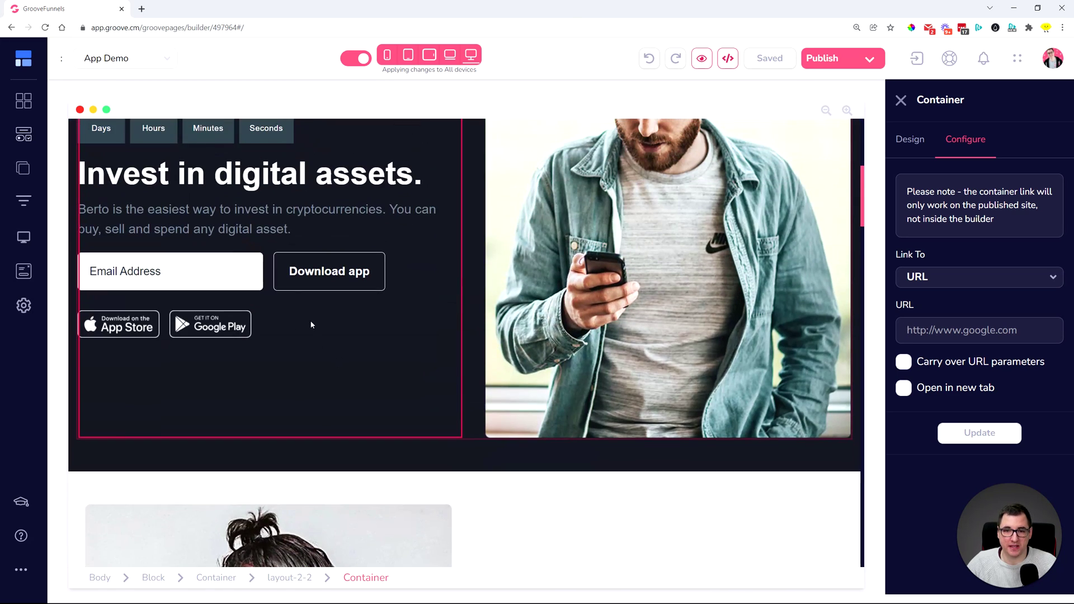
{"action": "left_click", "coordinate": [323, 277]}
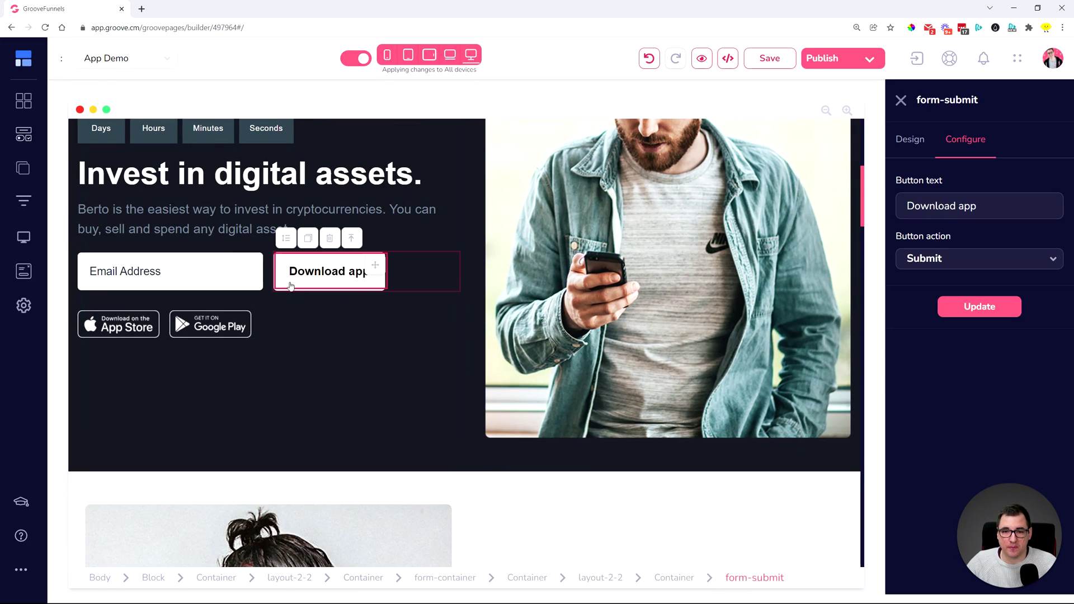
Duplicate the Download app button so two copies sit beside the Email Address field
{"action": "left_click", "coordinate": [308, 238]}
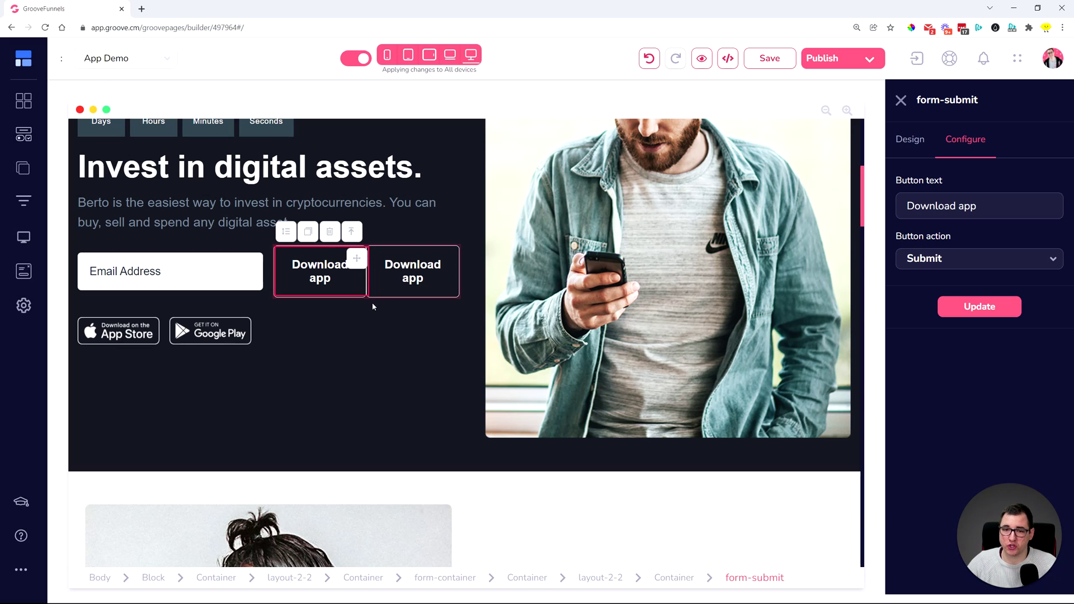
{"action": "scroll", "coordinate": [364, 313], "scroll_direction": "down", "scroll_amount": 7}
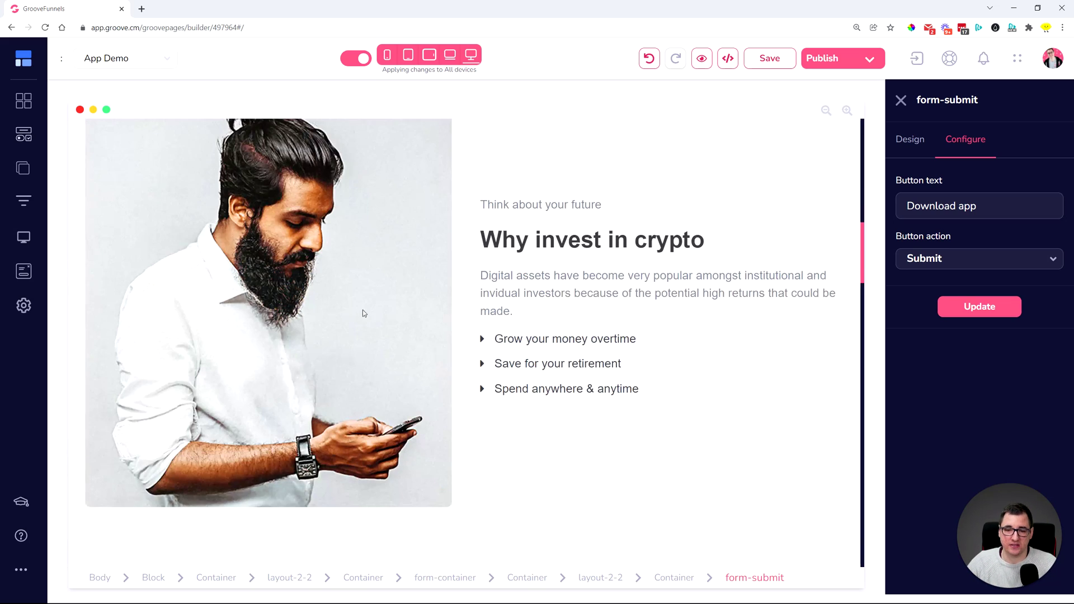
{"action": "scroll", "coordinate": [440, 312], "scroll_direction": "up", "scroll_amount": 7}
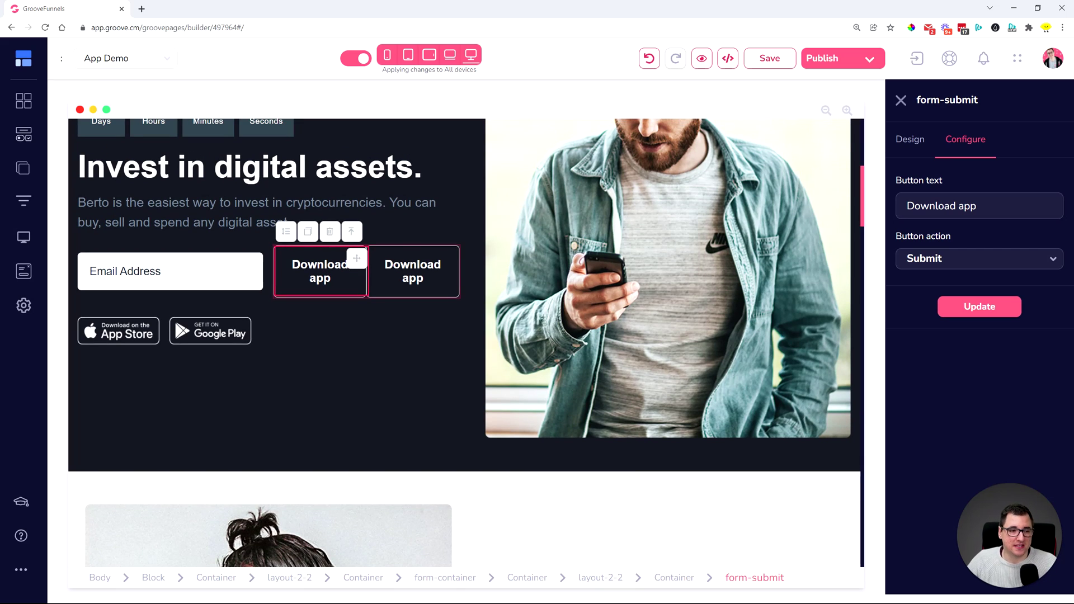
Deselect the button, then open and collapse the page body's Background settings
{"action": "scroll", "coordinate": [255, 370], "scroll_direction": "up", "scroll_amount": 5}
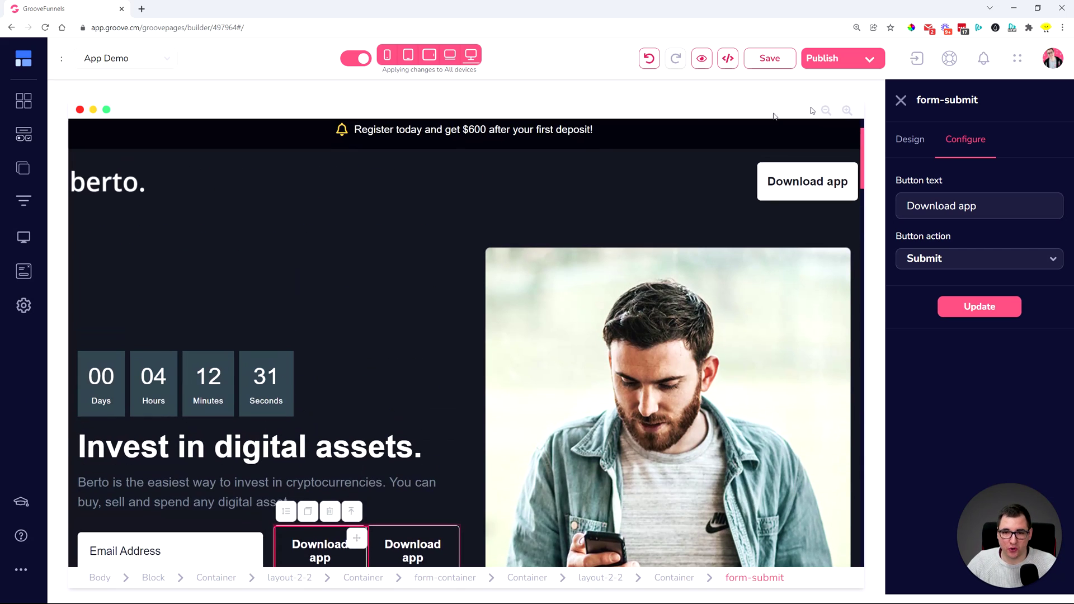
{"action": "key", "text": "Escape"}
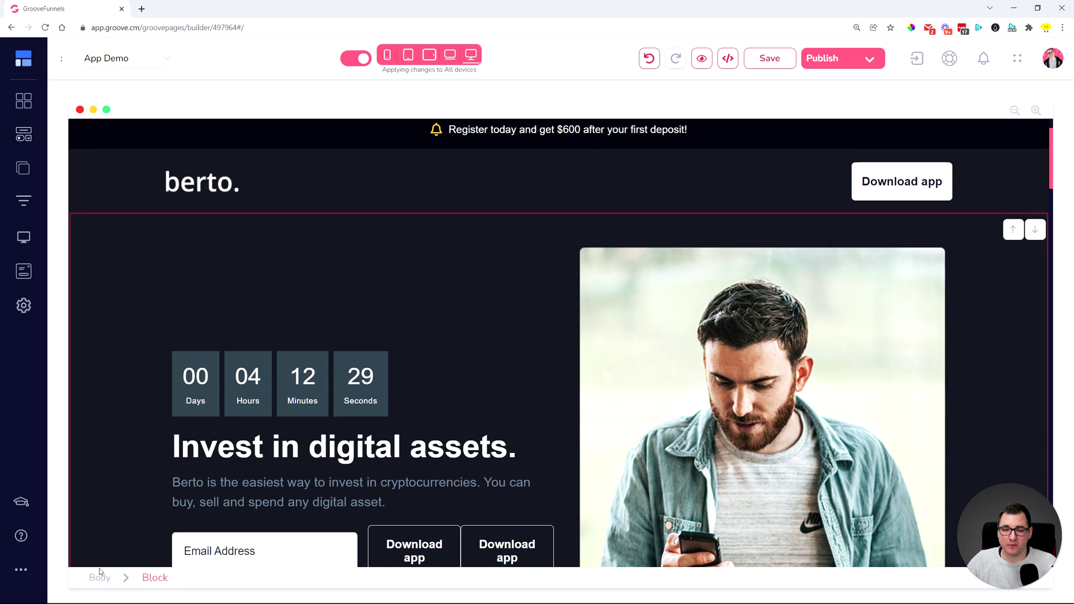
{"action": "left_click", "coordinate": [100, 578]}
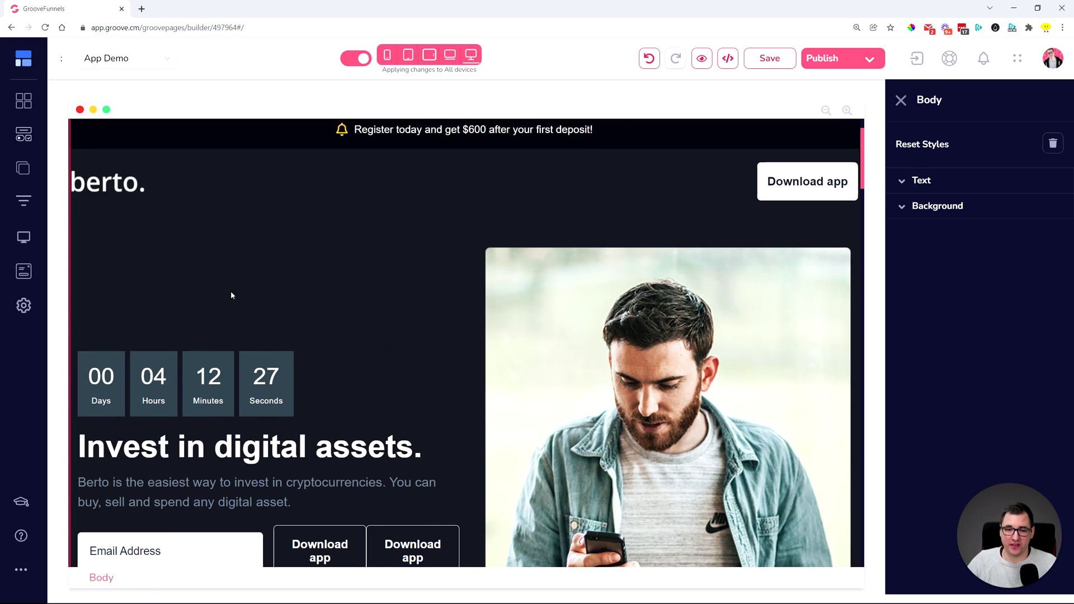
{"action": "left_click", "coordinate": [931, 217]}
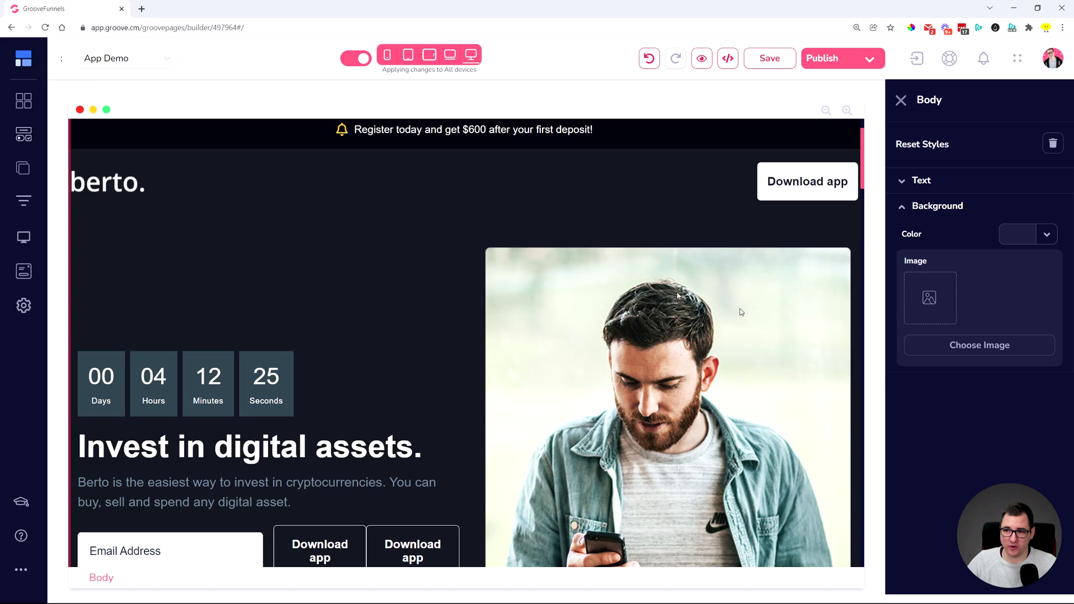
{"action": "scroll", "coordinate": [502, 279], "scroll_direction": "down", "scroll_amount": 6}
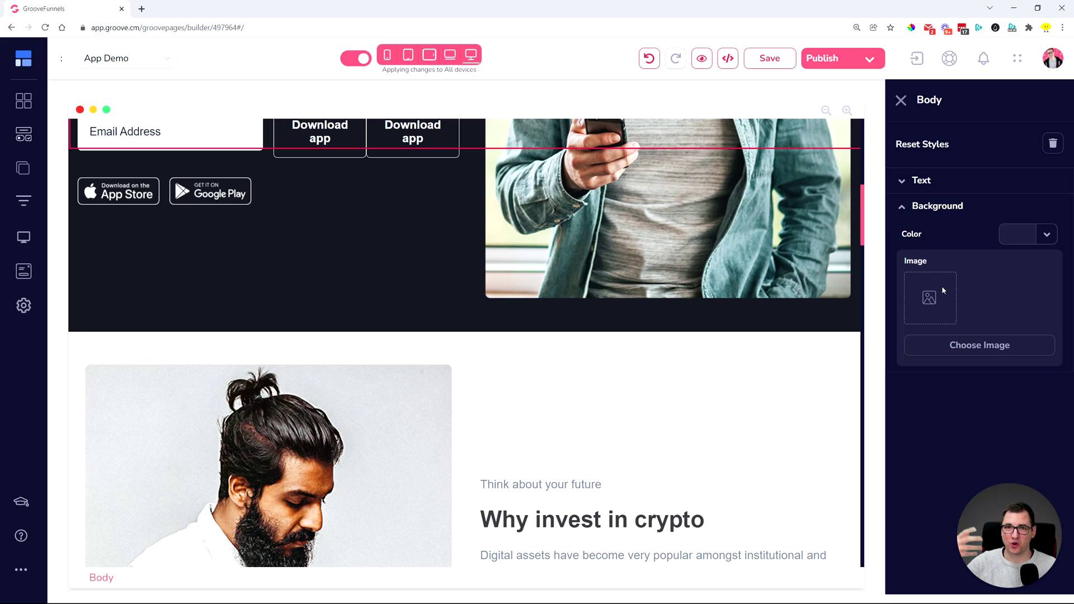
{"action": "left_click", "coordinate": [905, 211]}
Resize the photo beside the 'Why invest in crypto' text using its drag handles
{"action": "scroll", "coordinate": [315, 392], "scroll_direction": "down", "scroll_amount": 1}
{"action": "scroll", "coordinate": [315, 391], "scroll_direction": "down", "scroll_amount": 1}
{"action": "left_click", "coordinate": [311, 385]}
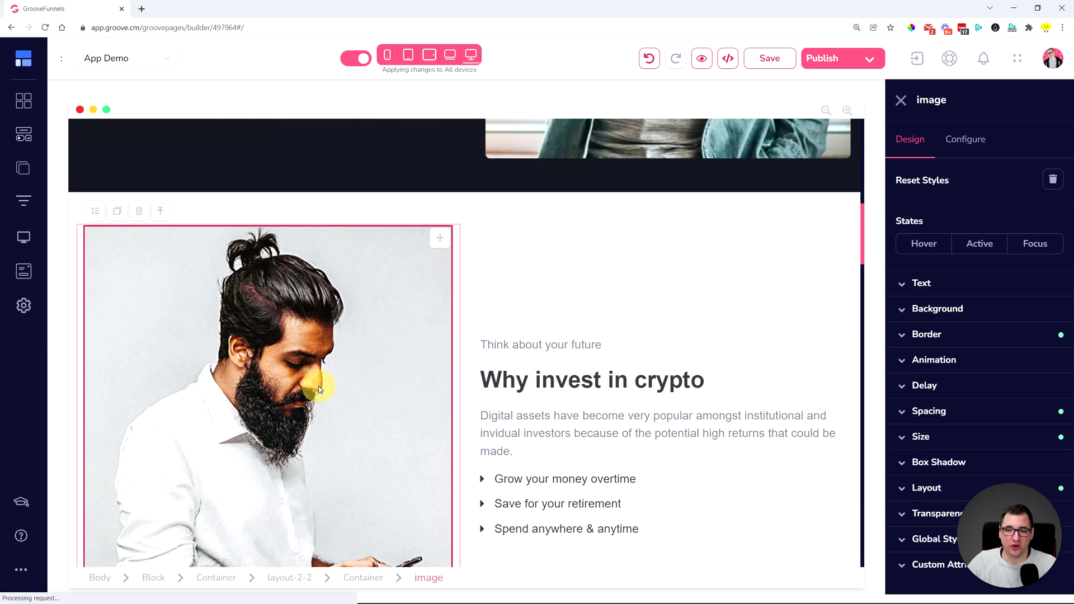
{"action": "left_click", "coordinate": [96, 215]}
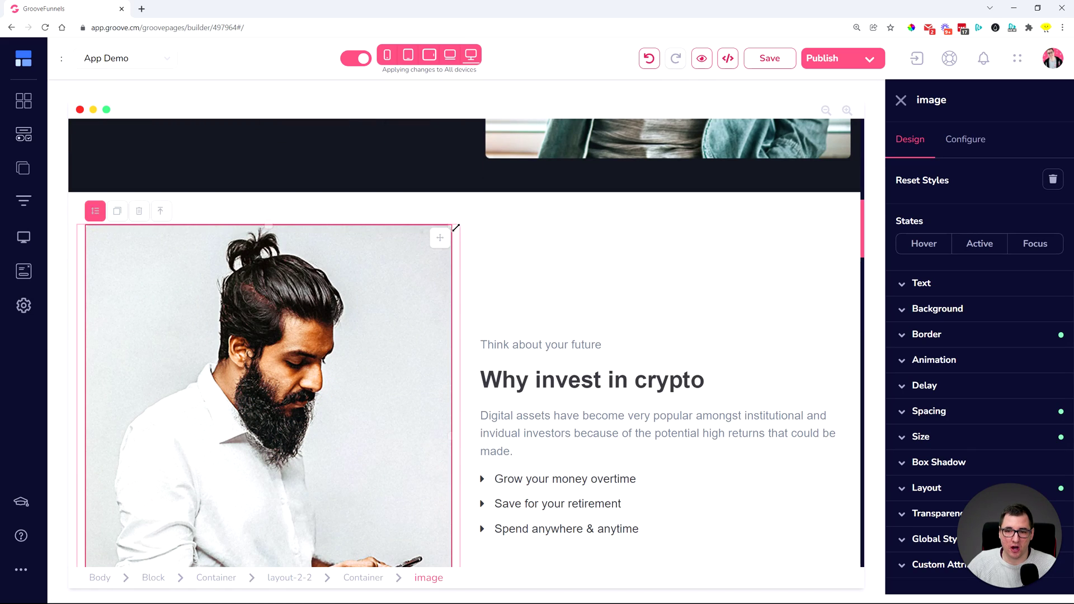
{"action": "left_click_drag", "start_coordinate": [423, 240], "coordinate": [472, 274]}
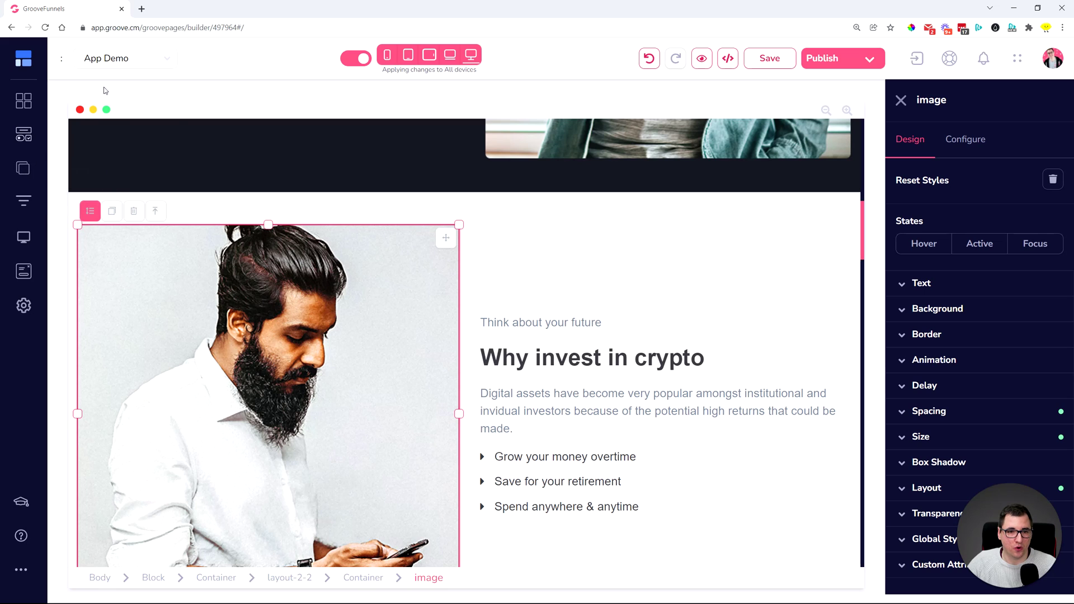
Browse the page switcher list and the Pages panel, then close both
{"action": "left_click", "coordinate": [121, 66]}
{"action": "scroll", "coordinate": [126, 168], "scroll_direction": "down", "scroll_amount": 5}
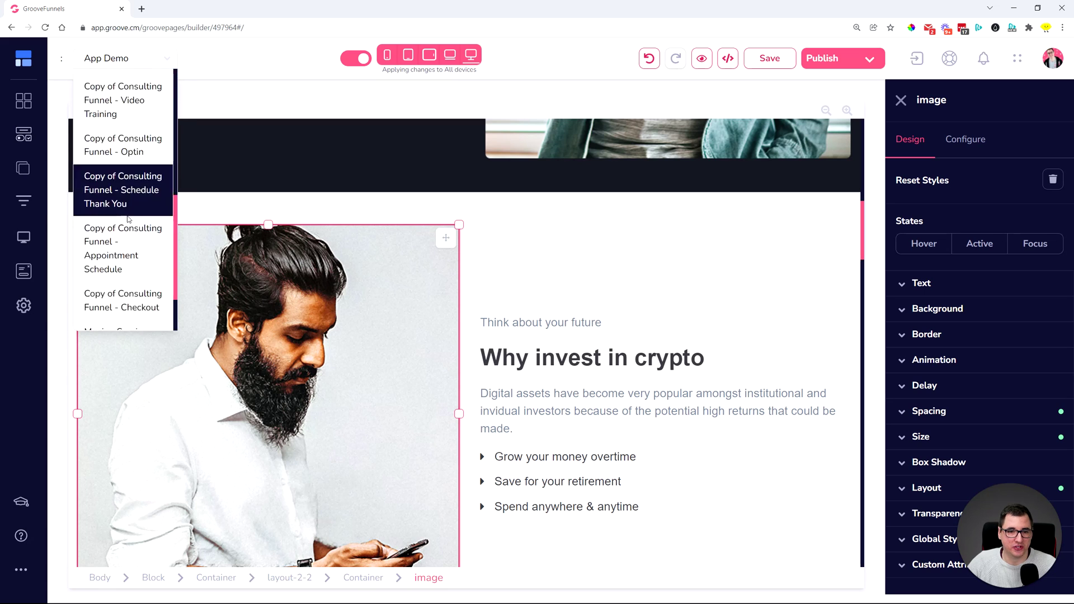
{"action": "scroll", "coordinate": [133, 255], "scroll_direction": "up", "scroll_amount": 5}
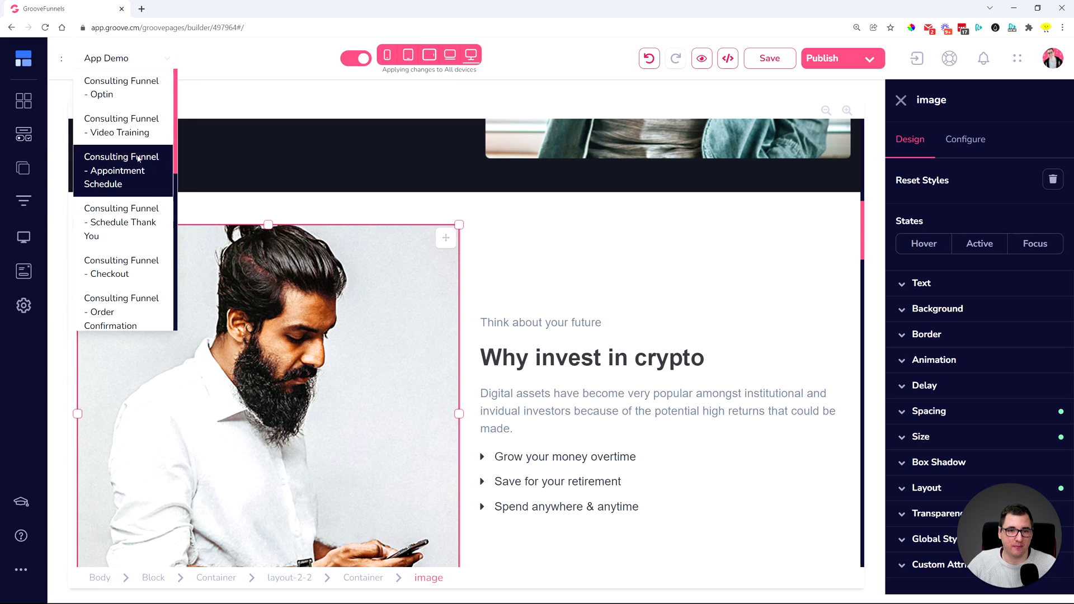
{"action": "scroll", "coordinate": [137, 184], "scroll_direction": "down", "scroll_amount": 8}
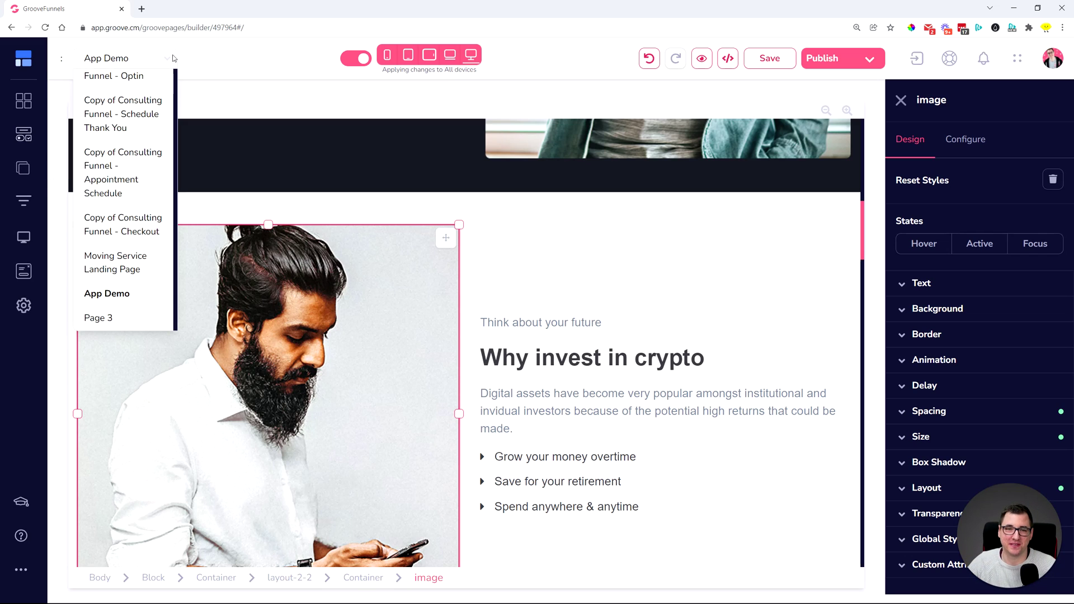
{"action": "left_click", "coordinate": [146, 59]}
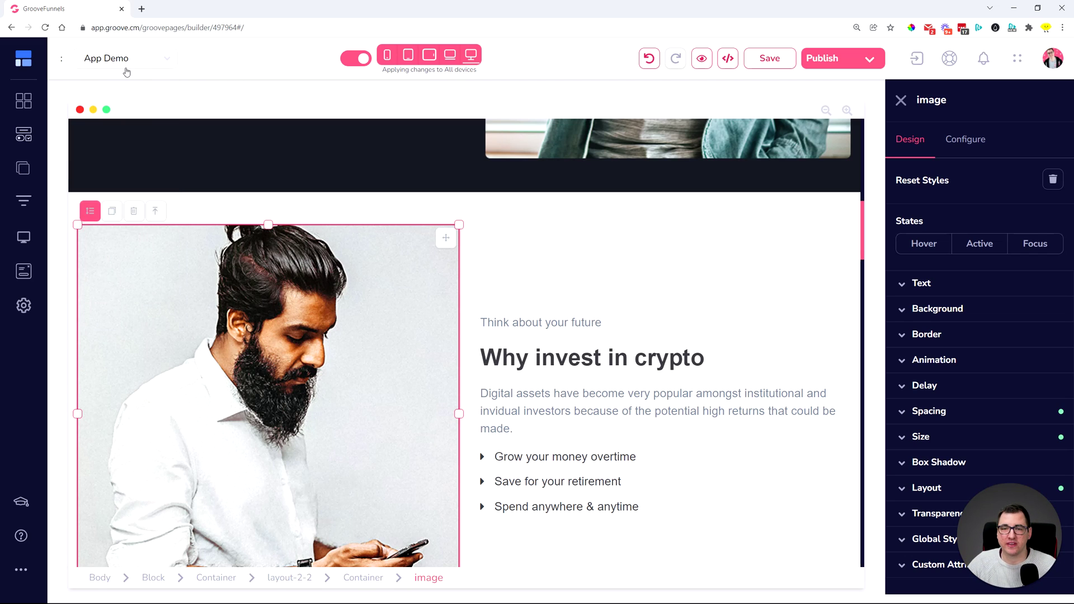
{"action": "left_click", "coordinate": [140, 58]}
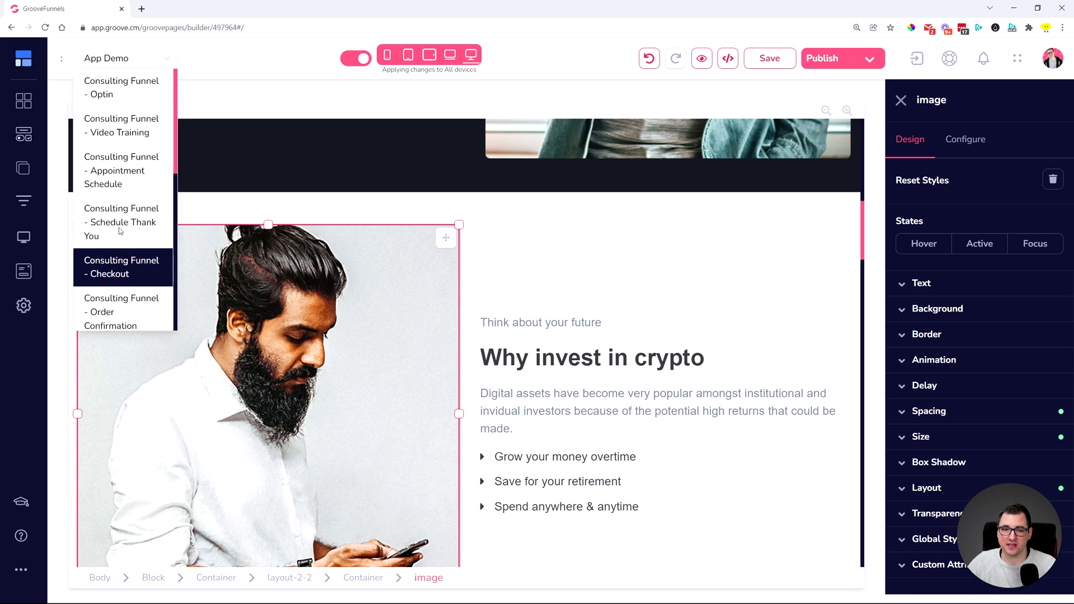
{"action": "left_click", "coordinate": [25, 170]}
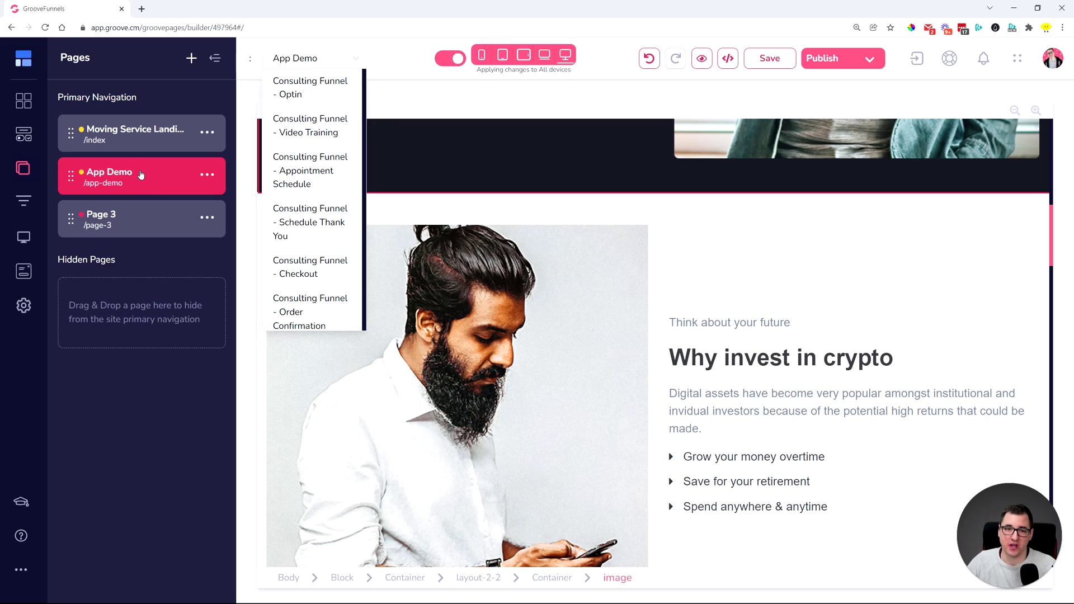
{"action": "left_click", "coordinate": [142, 392]}
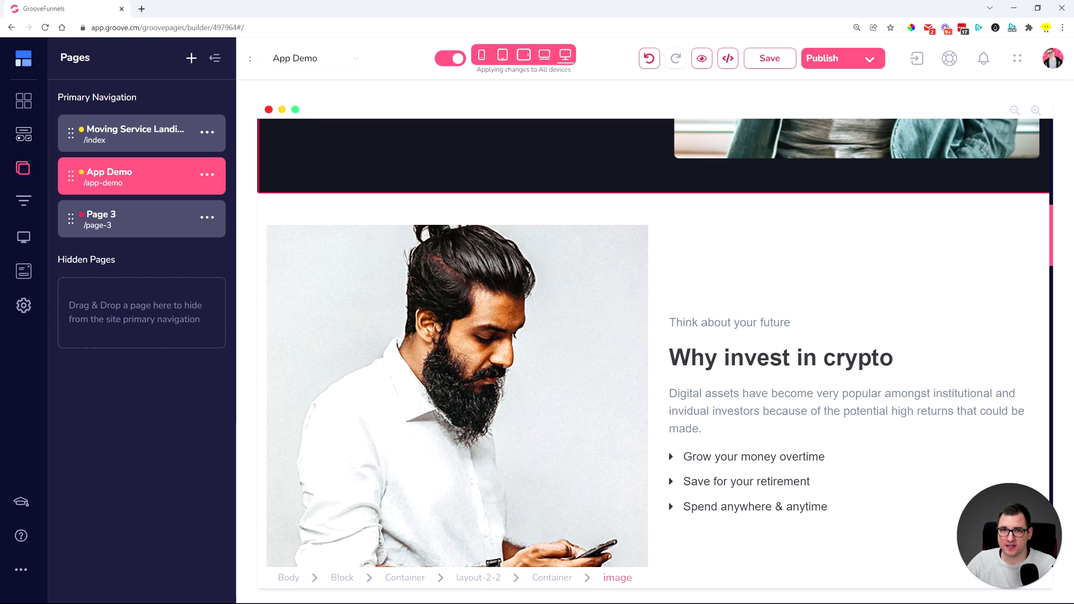
{"action": "left_click", "coordinate": [215, 59]}
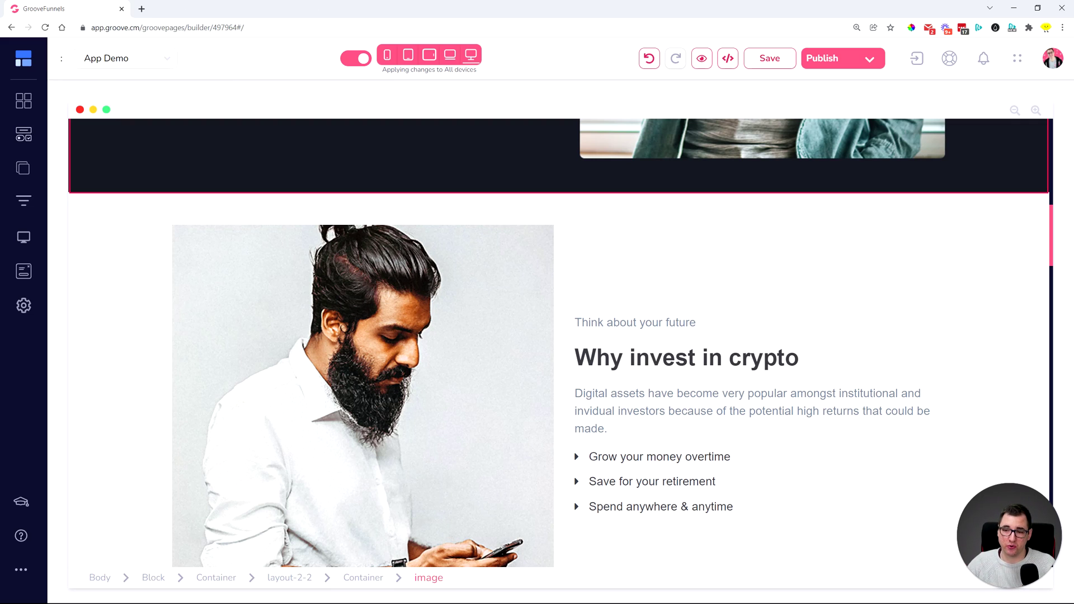
Reduce the 'Why invest in crypto' heading's bottom margin from 20 to 18
{"action": "left_click", "coordinate": [587, 357]}
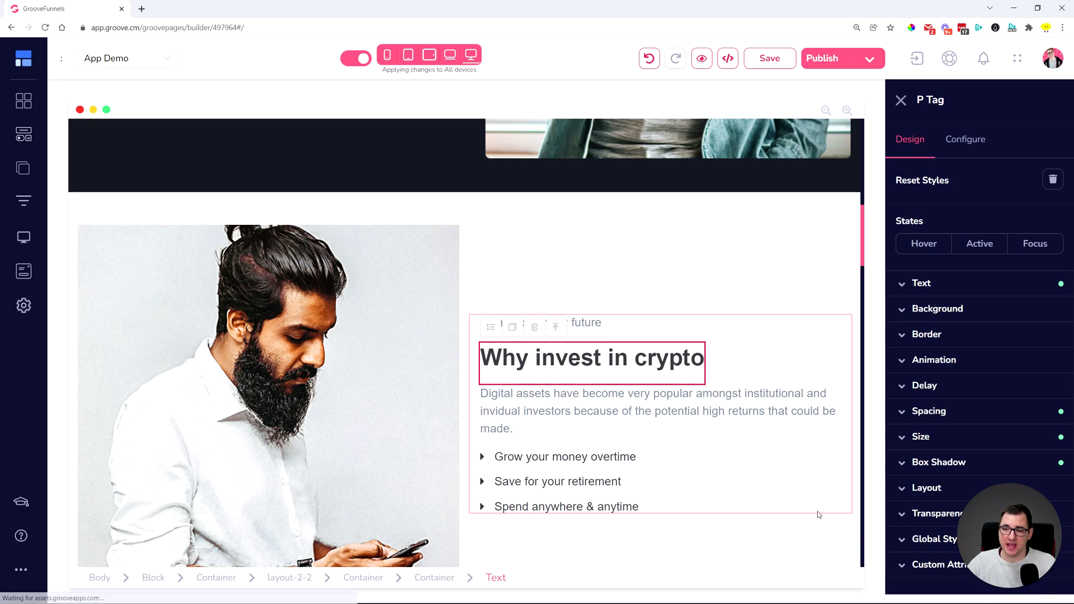
{"action": "left_click_drag", "start_coordinate": [1030, 549], "coordinate": [83, 551]}
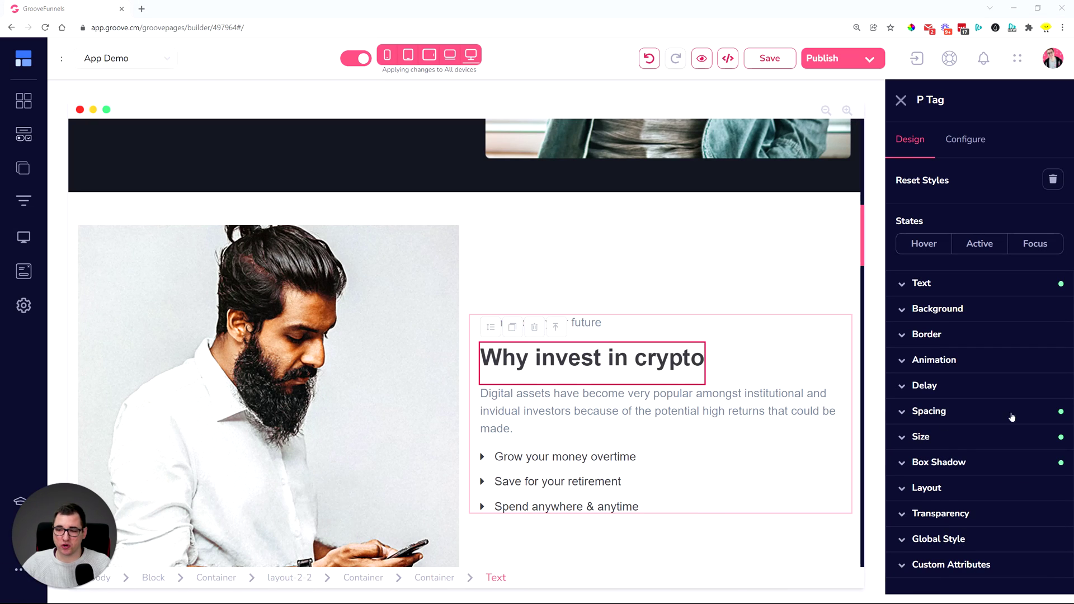
{"action": "left_click", "coordinate": [921, 437]}
{"action": "scroll", "coordinate": [983, 336], "scroll_direction": "down", "scroll_amount": 5}
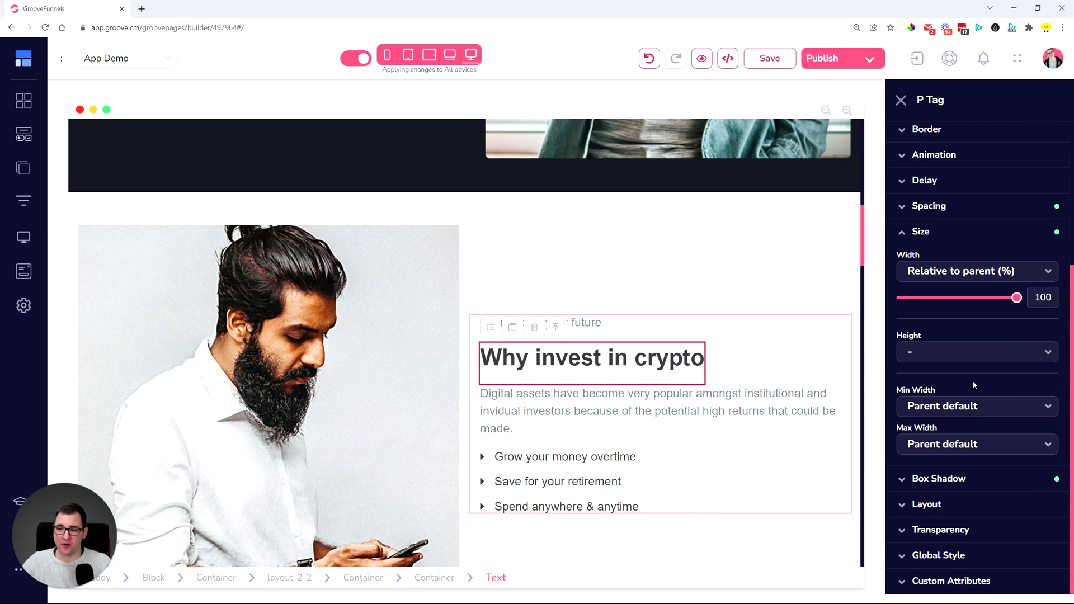
{"action": "left_click", "coordinate": [956, 286]}
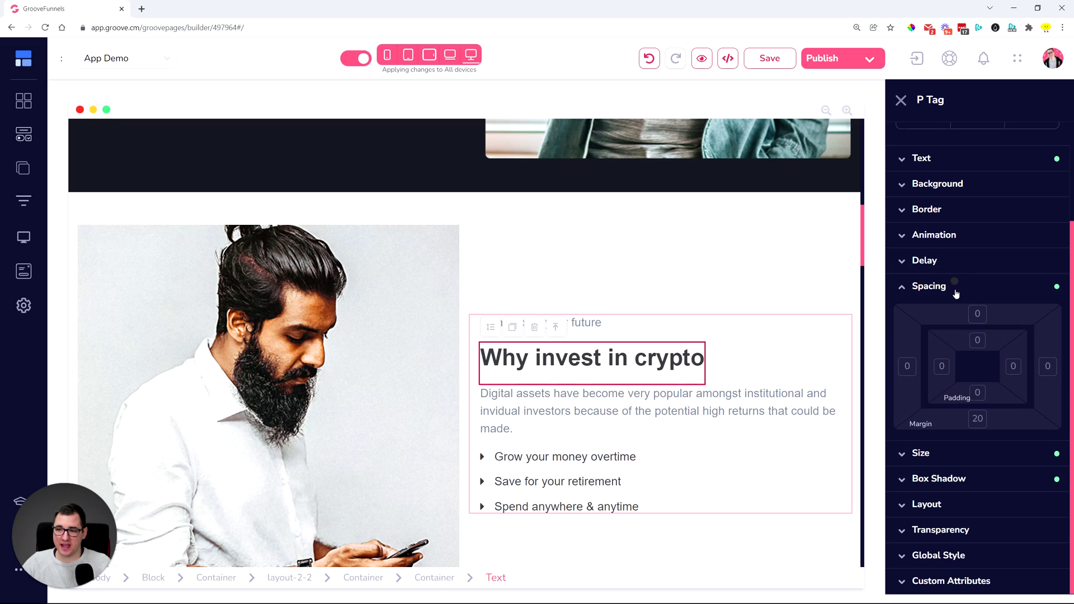
{"action": "left_click", "coordinate": [977, 409]}
{"action": "left_click_drag", "start_coordinate": [907, 440], "coordinate": [904, 442]}
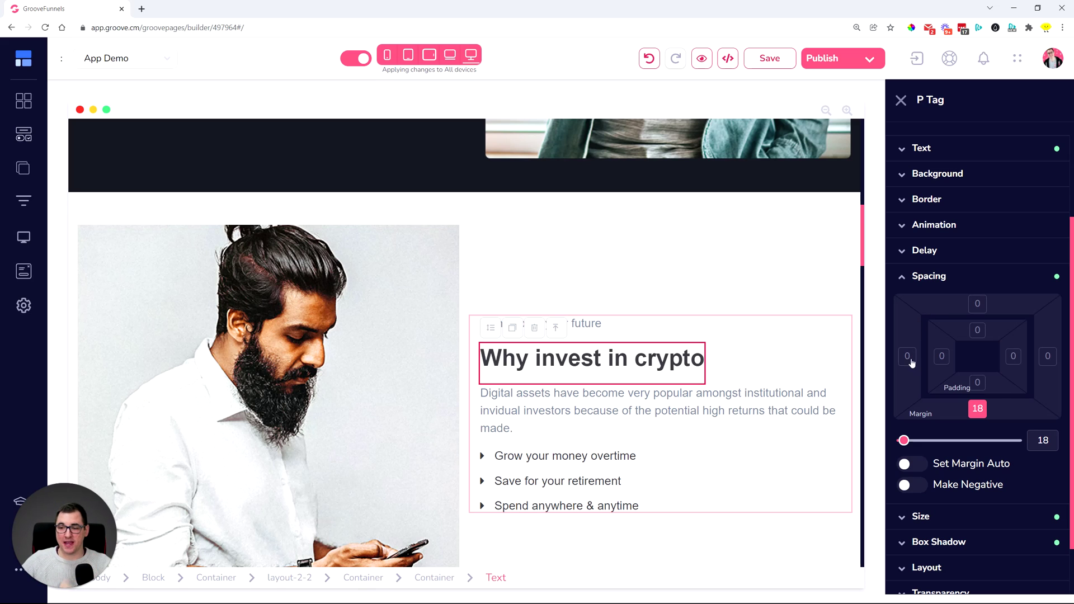
{"action": "left_click", "coordinate": [902, 286]}
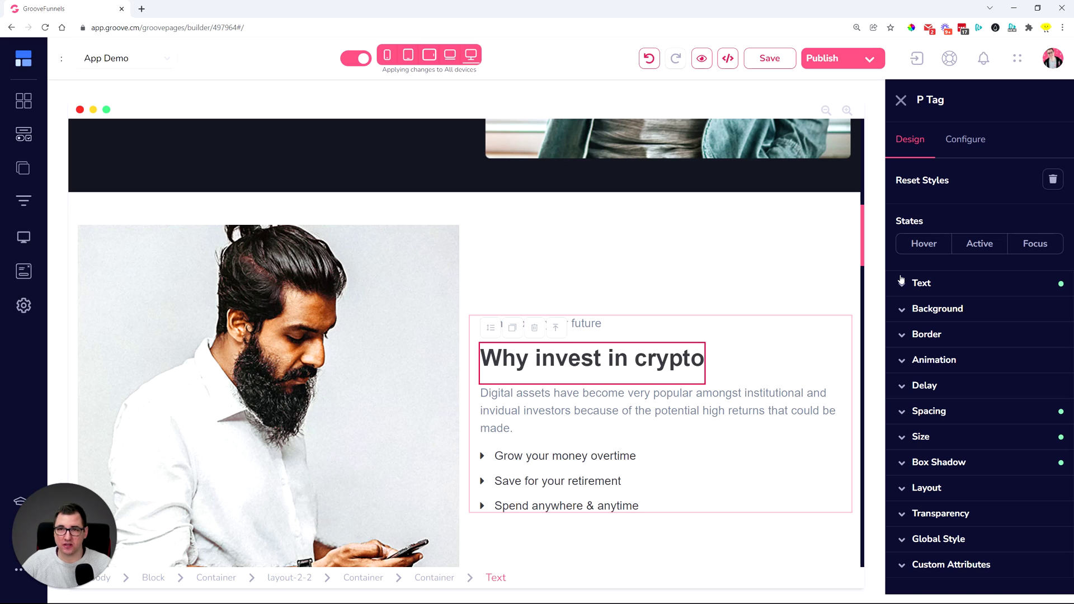
Show the site's Pages panel and glance at the App Demo page settings
{"action": "left_click", "coordinate": [23, 168]}
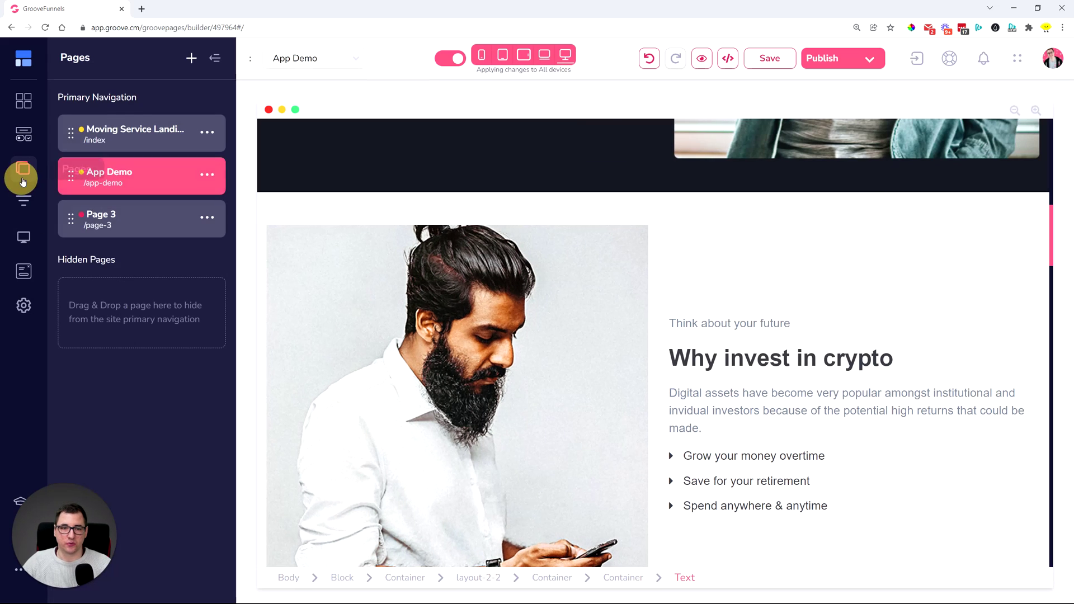
{"action": "left_click", "coordinate": [208, 176]}
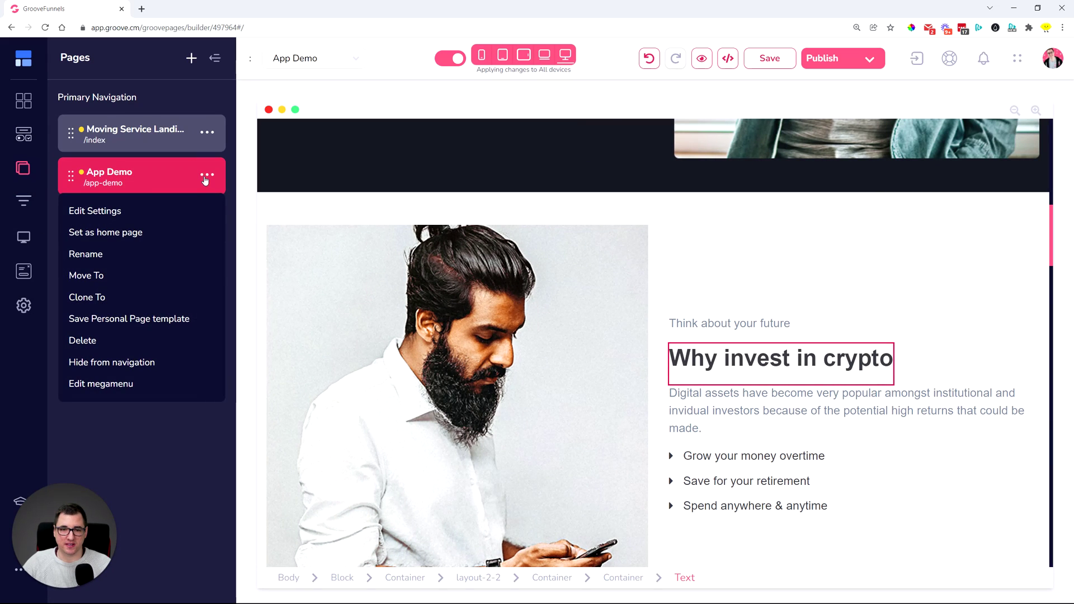
{"action": "left_click", "coordinate": [97, 215]}
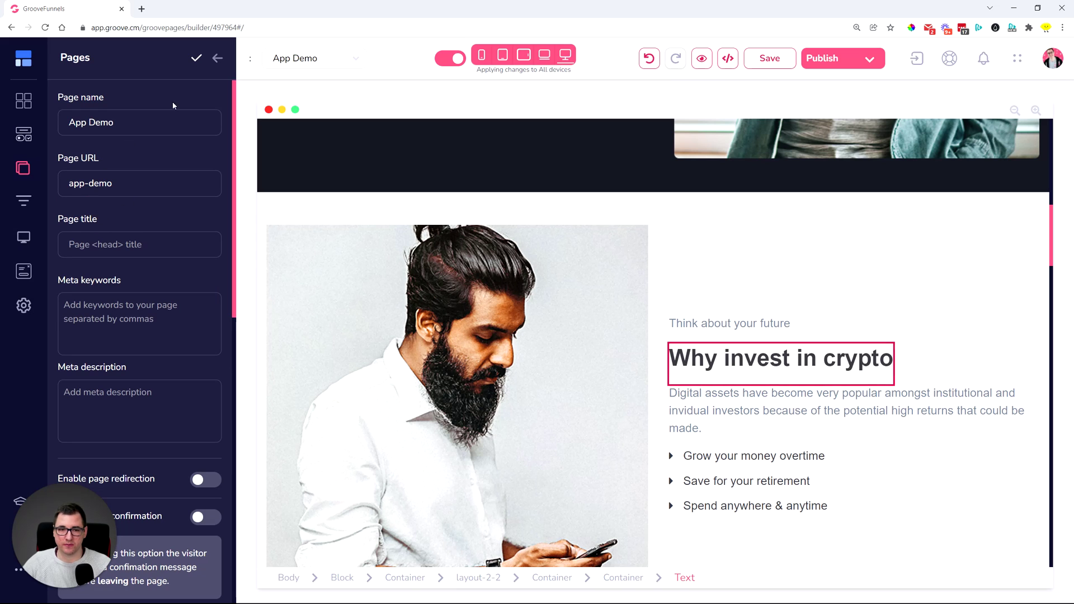
{"action": "left_click", "coordinate": [220, 58]}
Browse the App Demo page's Clone To destinations, then close the dialog without cloning
{"action": "left_click", "coordinate": [207, 174]}
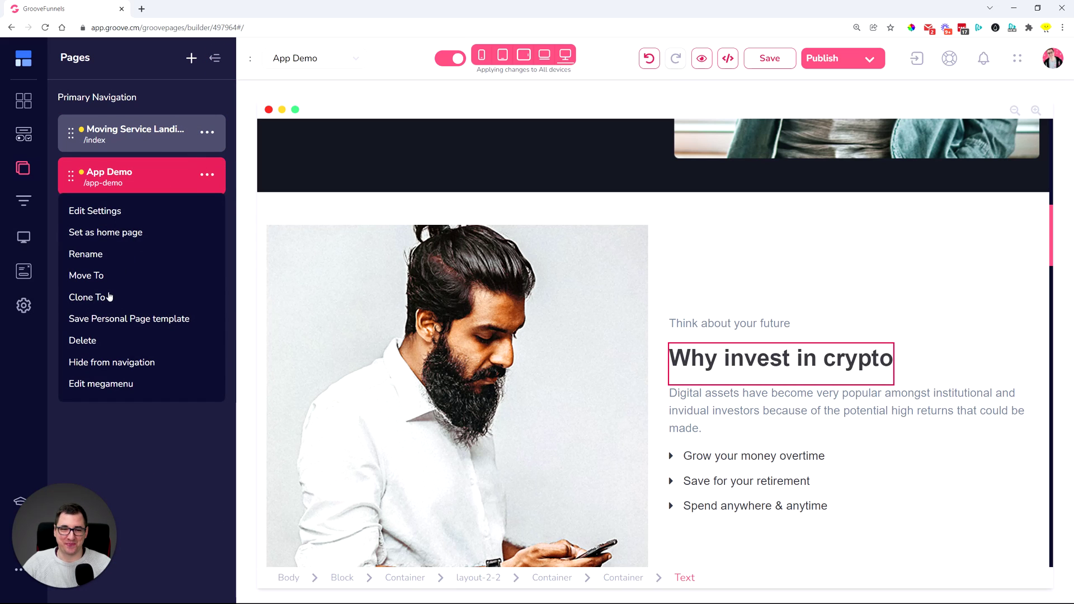
{"action": "left_click", "coordinate": [105, 296]}
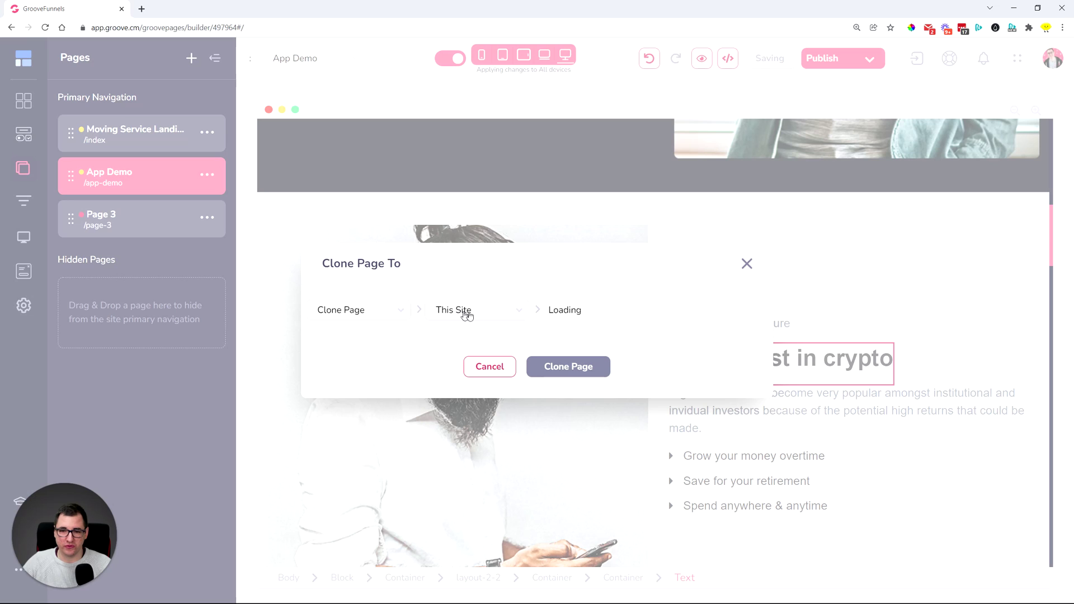
{"action": "left_click", "coordinate": [559, 311]}
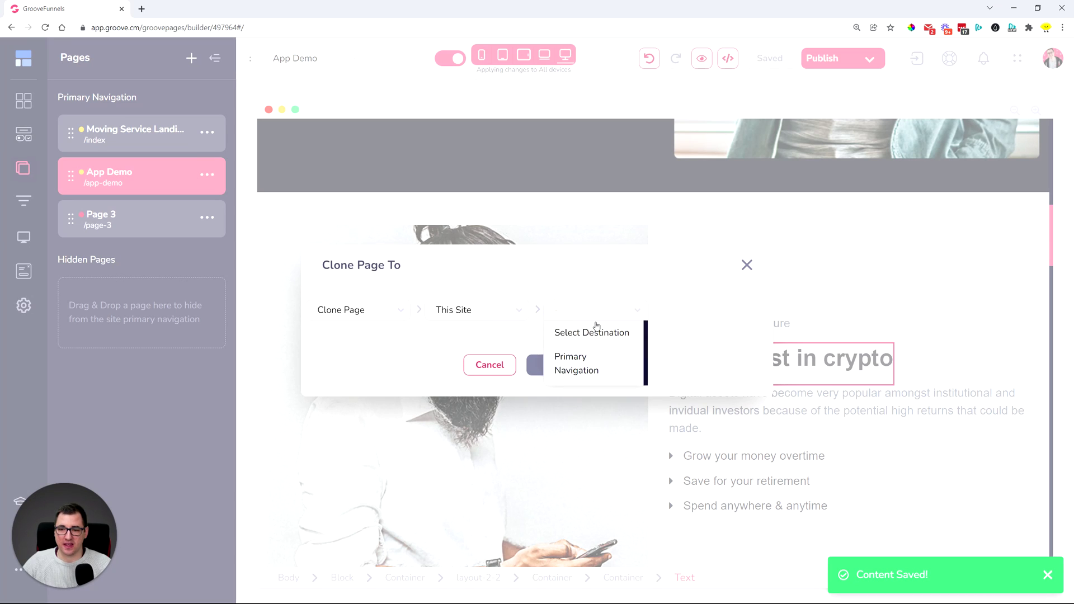
{"action": "scroll", "coordinate": [600, 367], "scroll_direction": "down", "scroll_amount": 2}
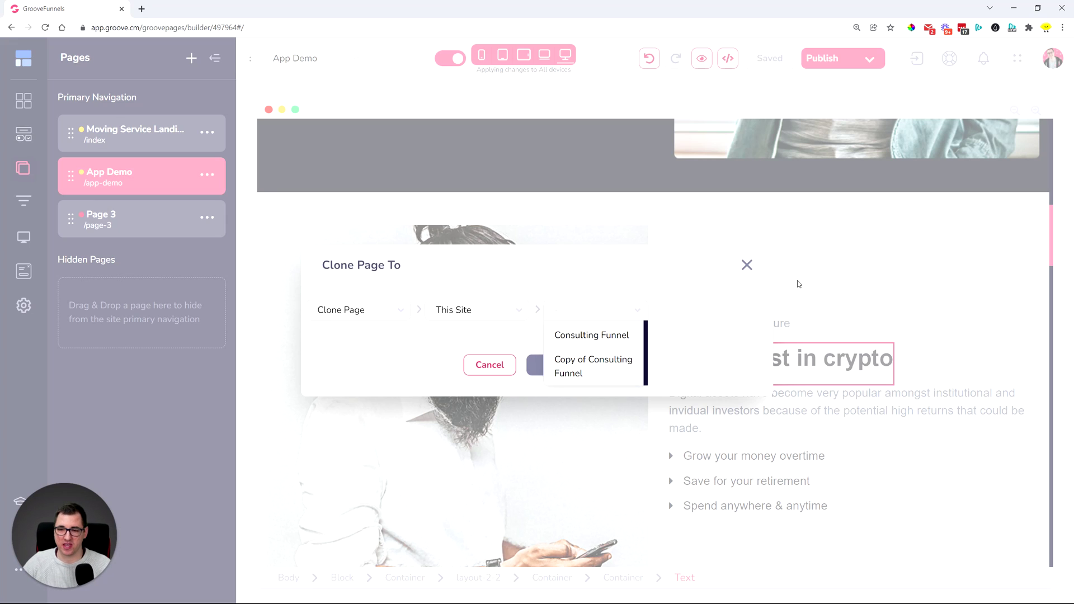
{"action": "scroll", "coordinate": [586, 384], "scroll_direction": "up", "scroll_amount": 2}
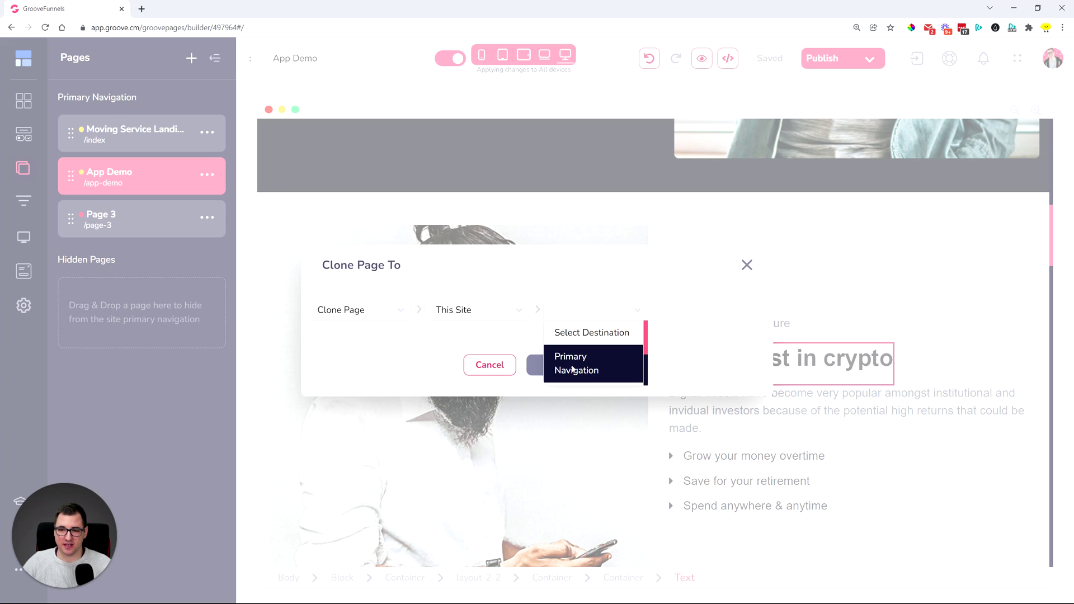
{"action": "left_click", "coordinate": [746, 267]}
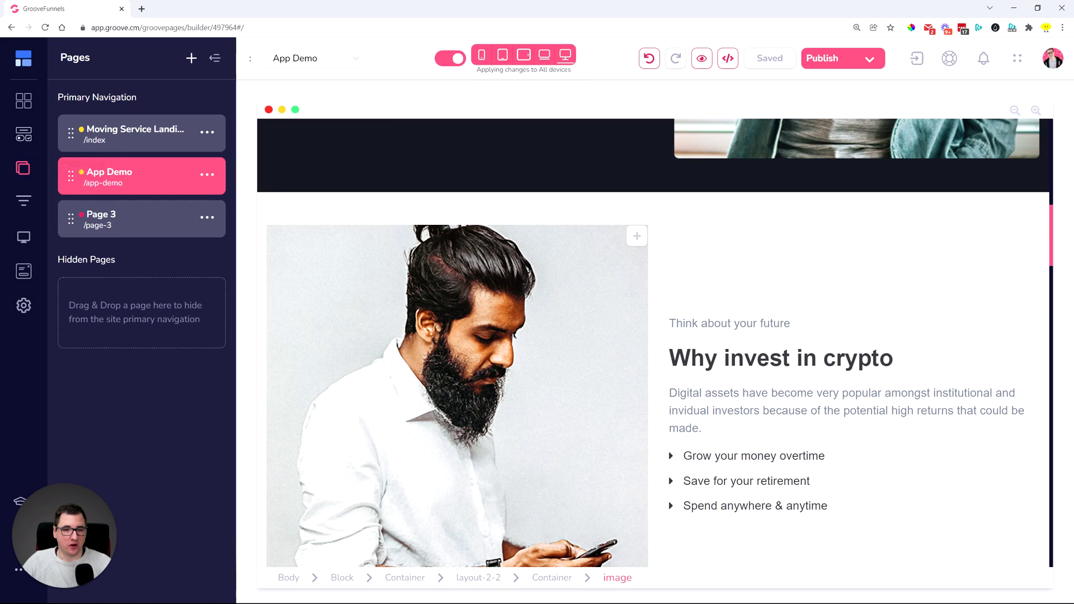
{"action": "left_click", "coordinate": [206, 175]}
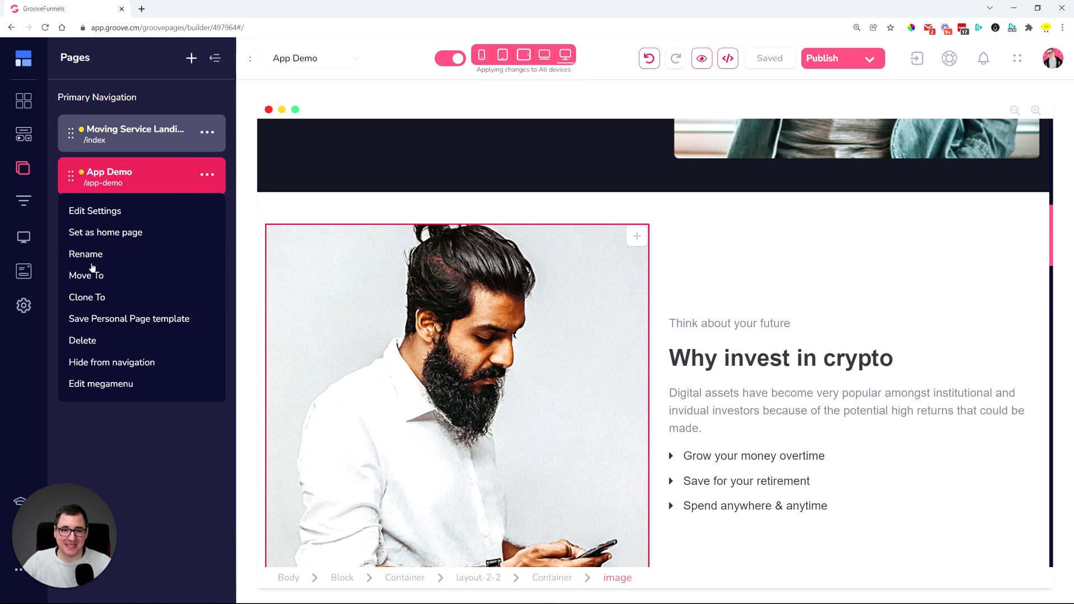
Open the App Demo page settings and place the cursor in the empty Custom CSS box
{"action": "left_click", "coordinate": [126, 211]}
{"action": "scroll", "coordinate": [160, 269], "scroll_direction": "down", "scroll_amount": 6}
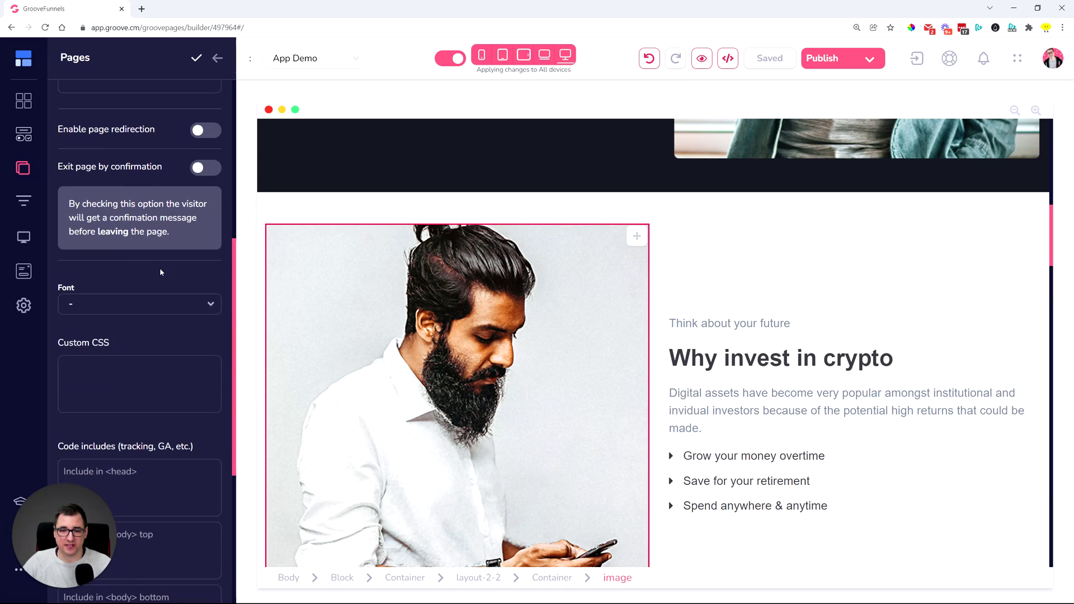
{"action": "scroll", "coordinate": [160, 268], "scroll_direction": "down", "scroll_amount": 3}
{"action": "left_click", "coordinate": [80, 241]}
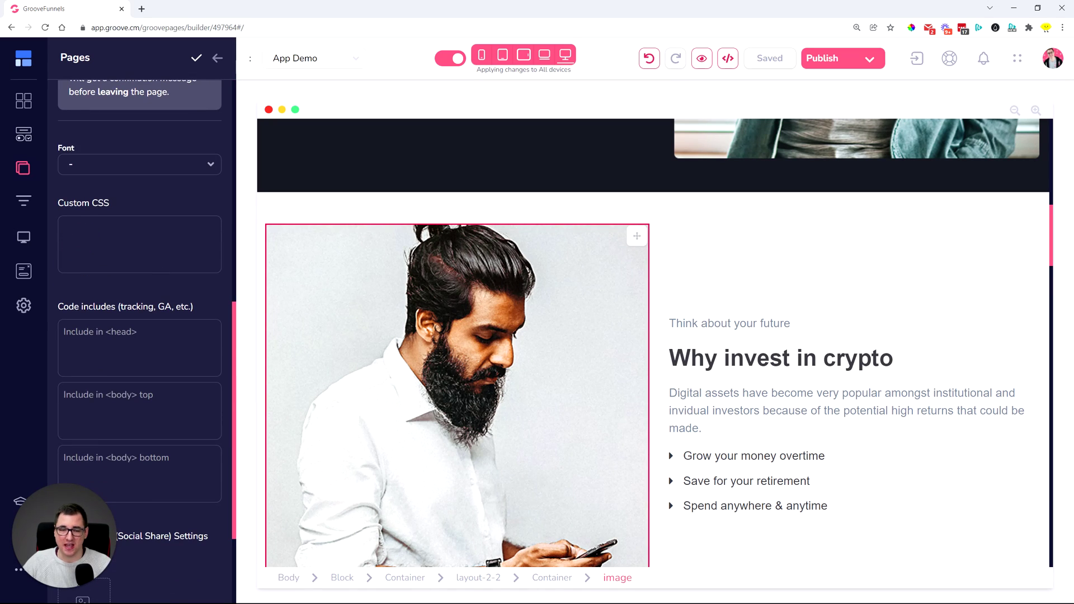